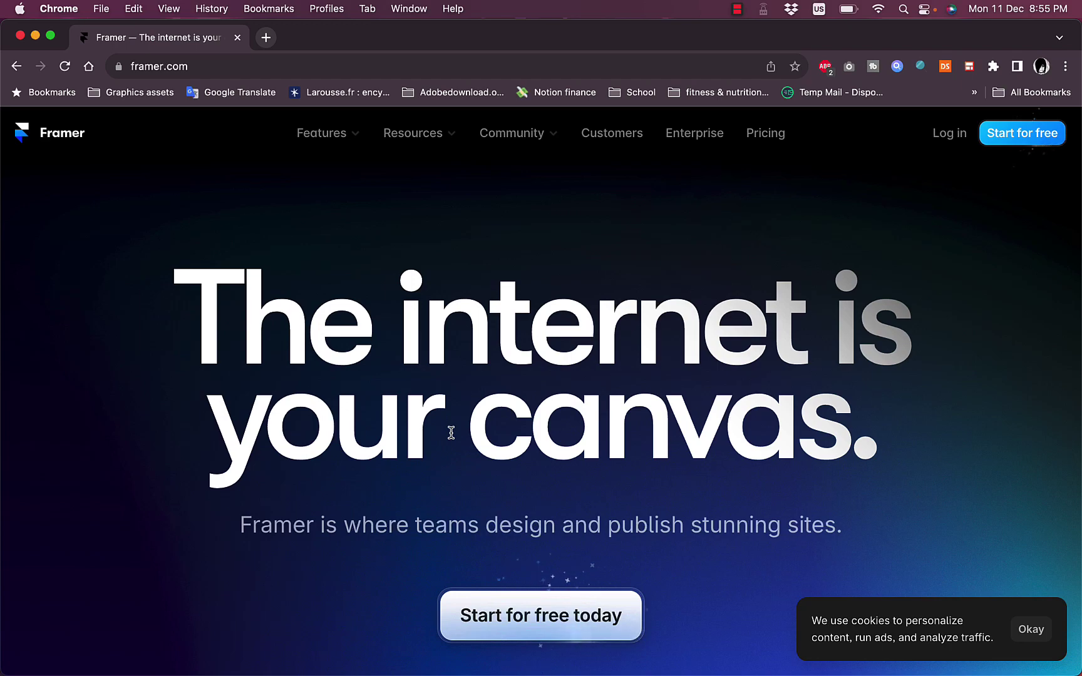
Step: Look through the Framer home page, from the hero section to the section on designing sites on a familiar canvas
{"action": "scroll", "coordinate": [450, 432], "scroll_direction": "down", "scroll_amount": 10}
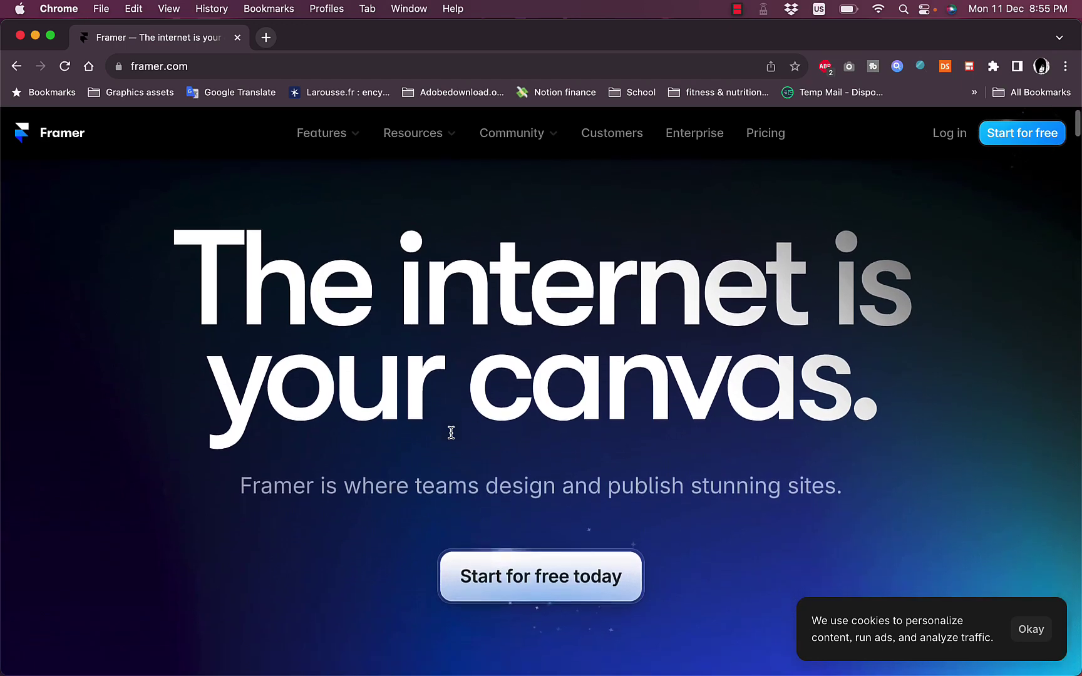
{"action": "scroll", "coordinate": [451, 437], "scroll_direction": "down", "scroll_amount": 3}
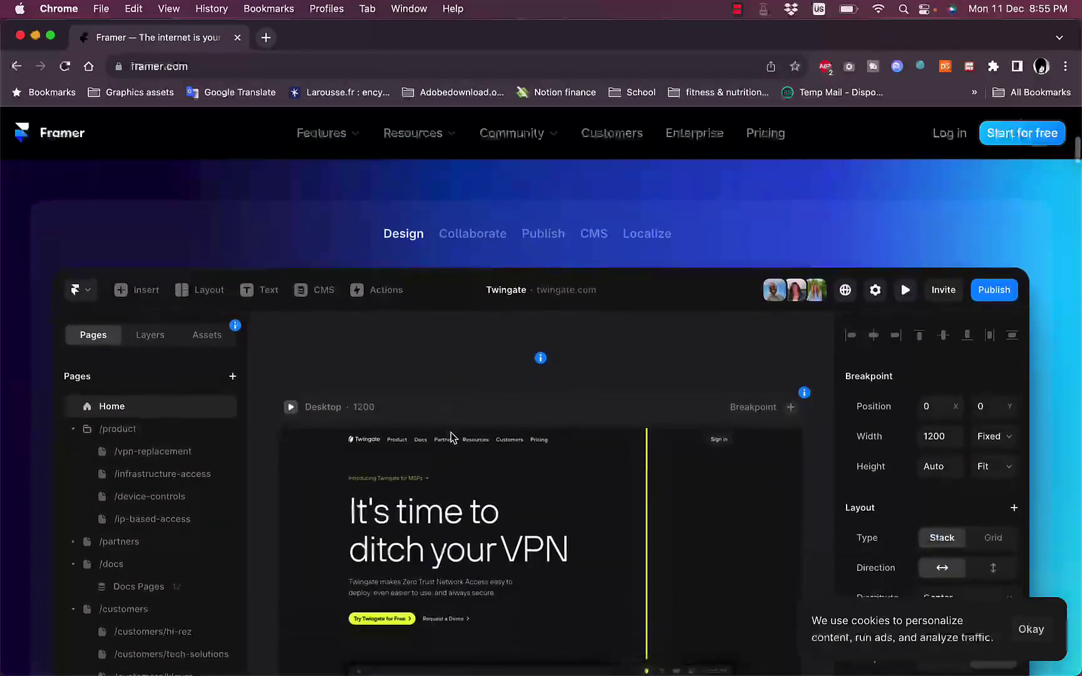
{"action": "scroll", "coordinate": [450, 437], "scroll_direction": "up", "scroll_amount": 3}
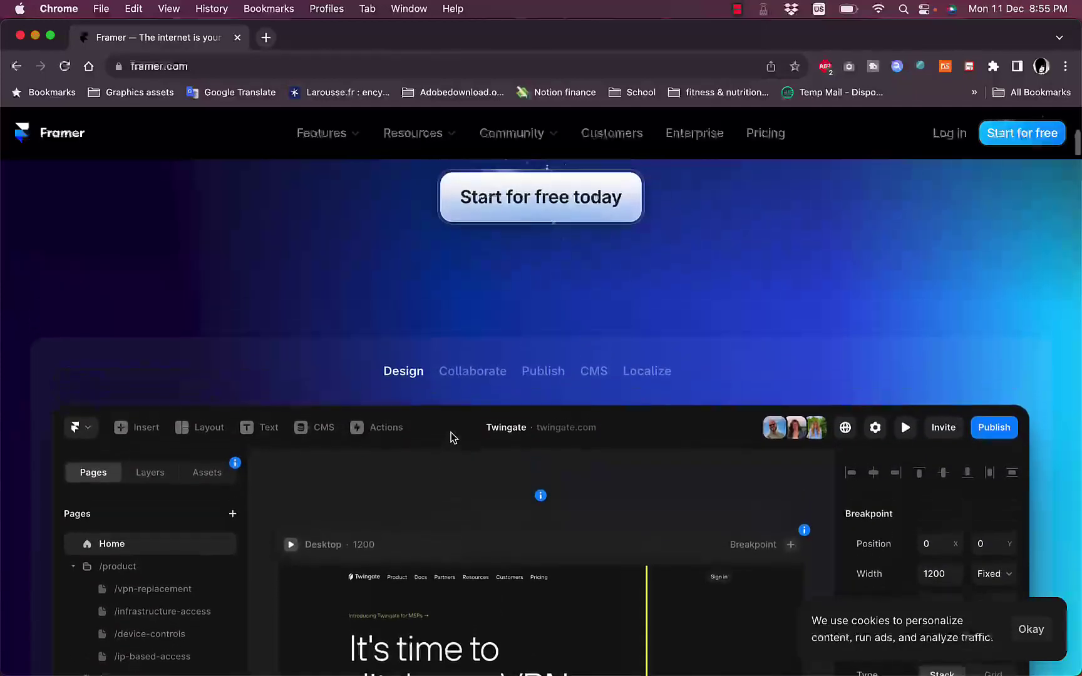
{"action": "scroll", "coordinate": [453, 437], "scroll_direction": "down", "scroll_amount": 4}
{"action": "scroll", "coordinate": [454, 437], "scroll_direction": "down", "scroll_amount": 4}
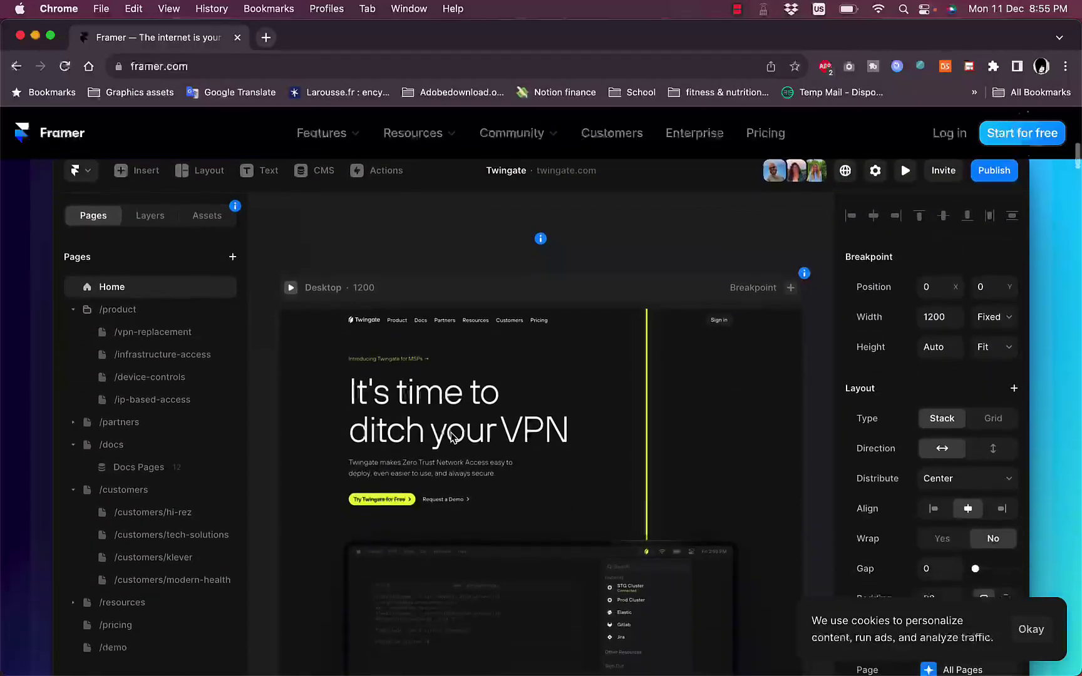
{"action": "scroll", "coordinate": [452, 438], "scroll_direction": "up", "scroll_amount": 3}
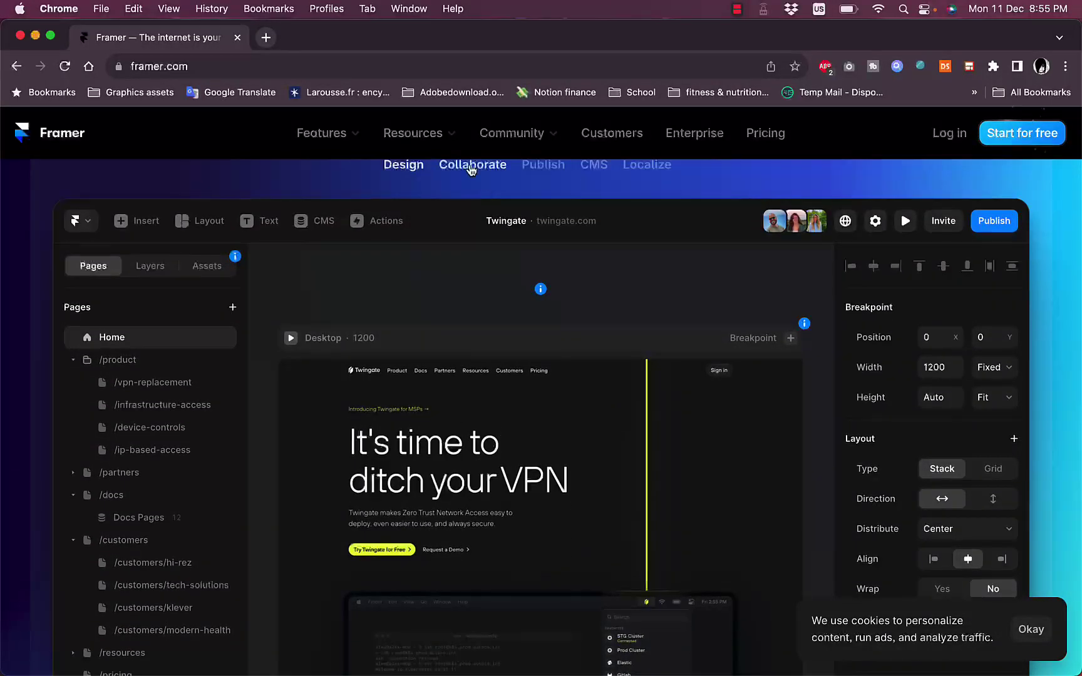
{"action": "scroll", "coordinate": [482, 203], "scroll_direction": "up", "scroll_amount": 1}
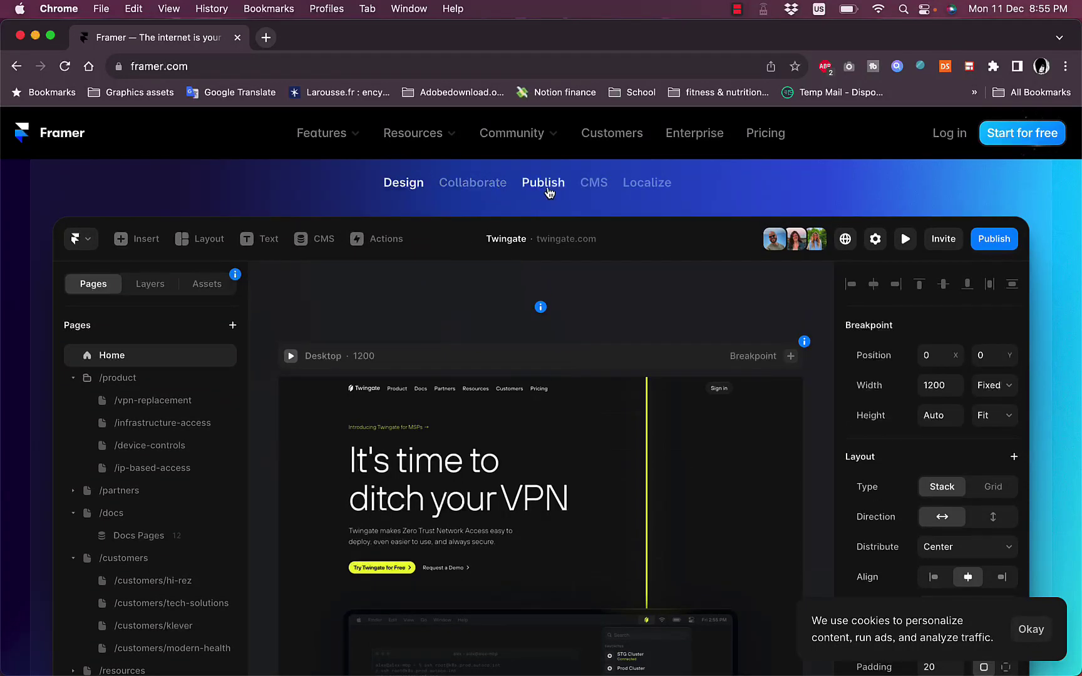
{"action": "scroll", "coordinate": [527, 280], "scroll_direction": "down", "scroll_amount": 10}
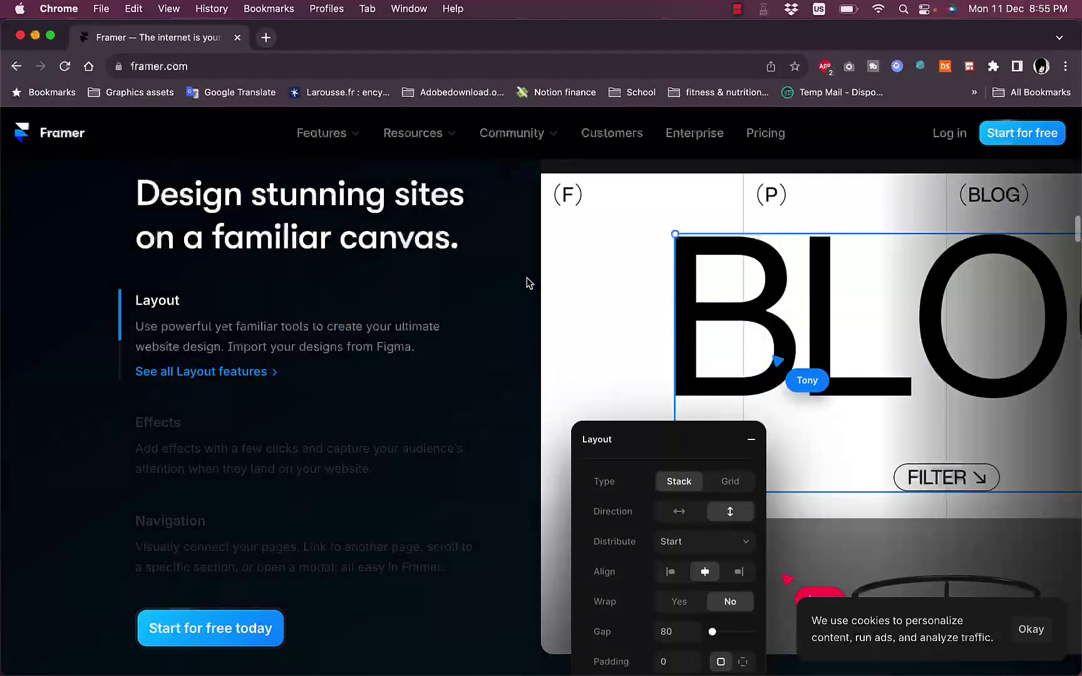
{"action": "scroll", "coordinate": [527, 281], "scroll_direction": "up", "scroll_amount": 15}
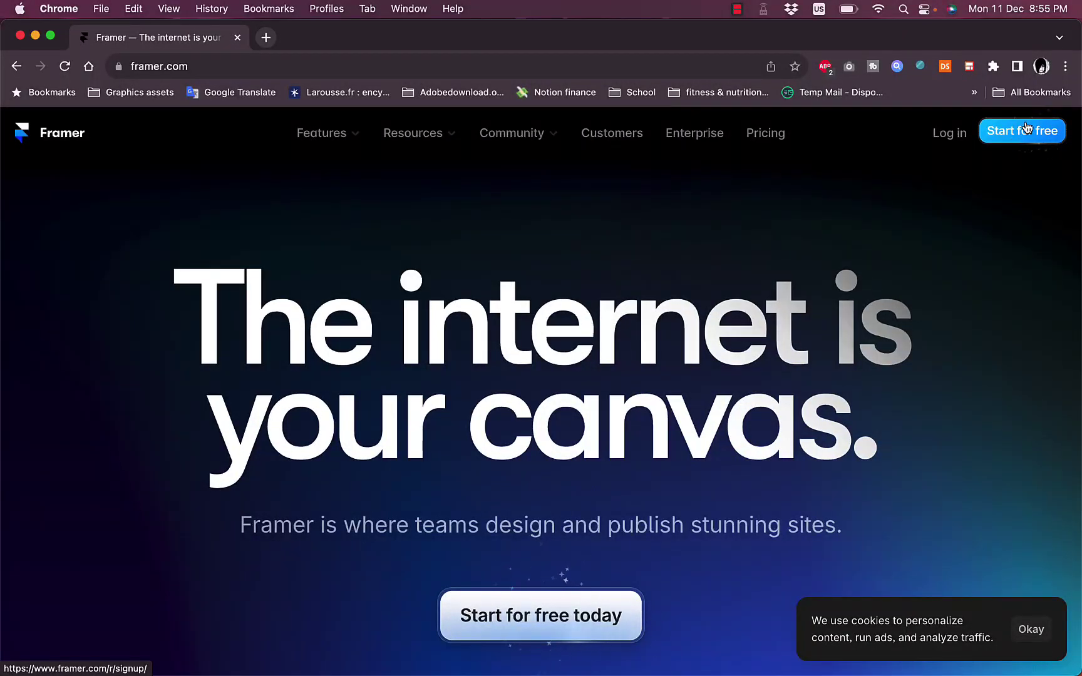
Step: Sign up for a free account by e-mail, entering the e-mail address and agreeing to the Terms of Service and Privacy Statement
{"action": "left_click", "coordinate": [553, 629]}
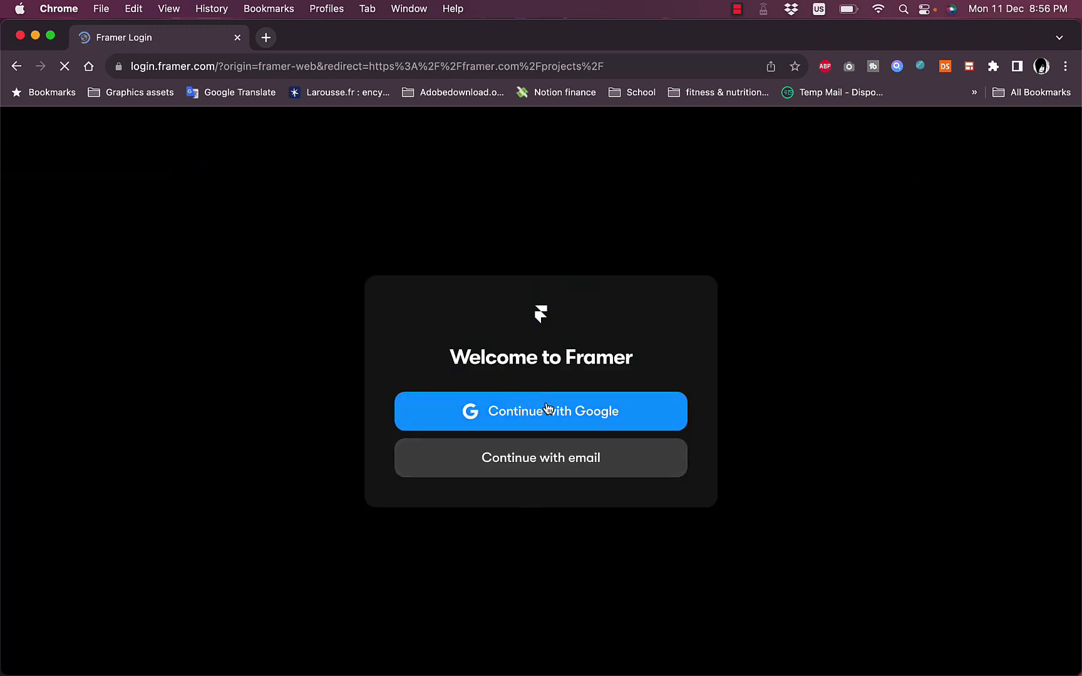
{"action": "left_click", "coordinate": [559, 469]}
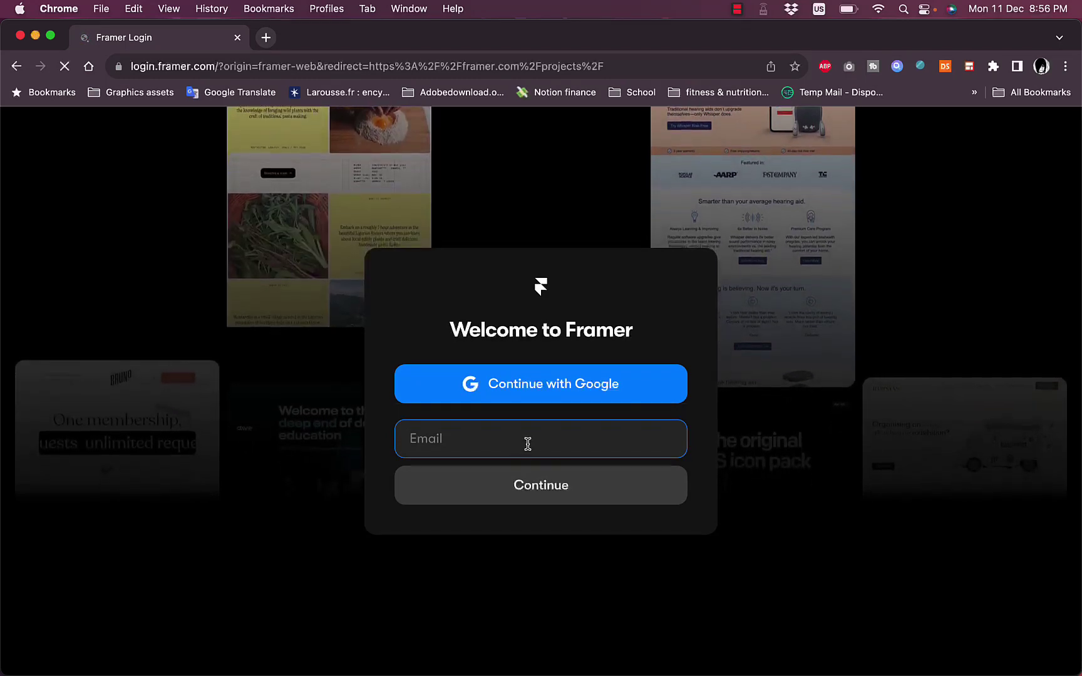
{"action": "key", "text": "super+v"}
{"action": "key", "text": "Return"}
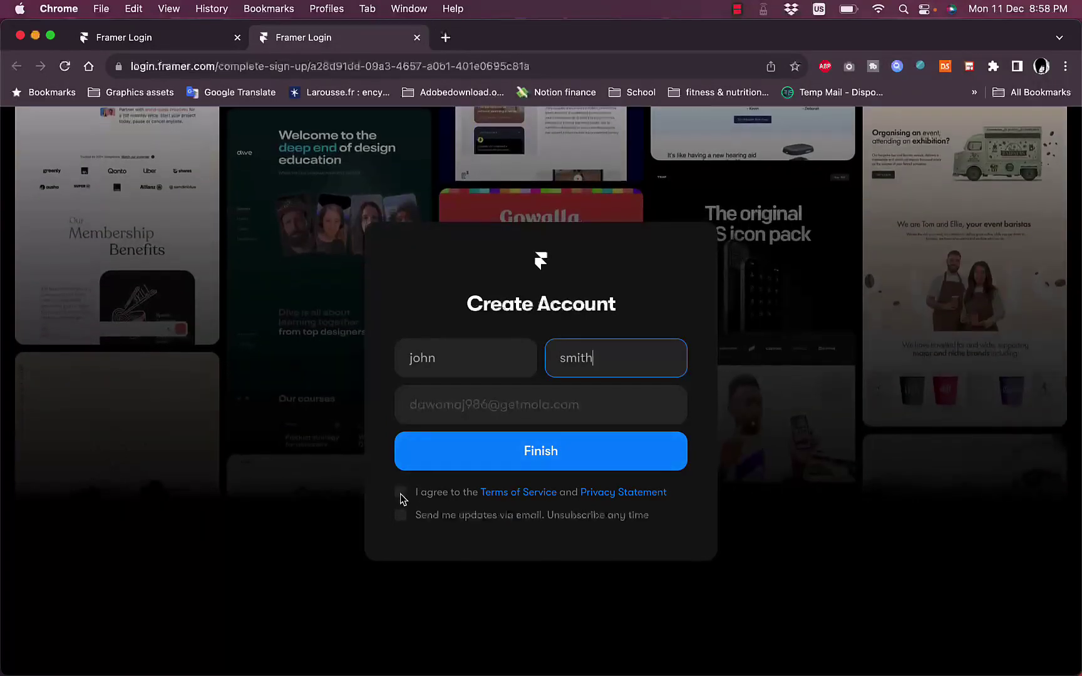
{"action": "left_click", "coordinate": [401, 493]}
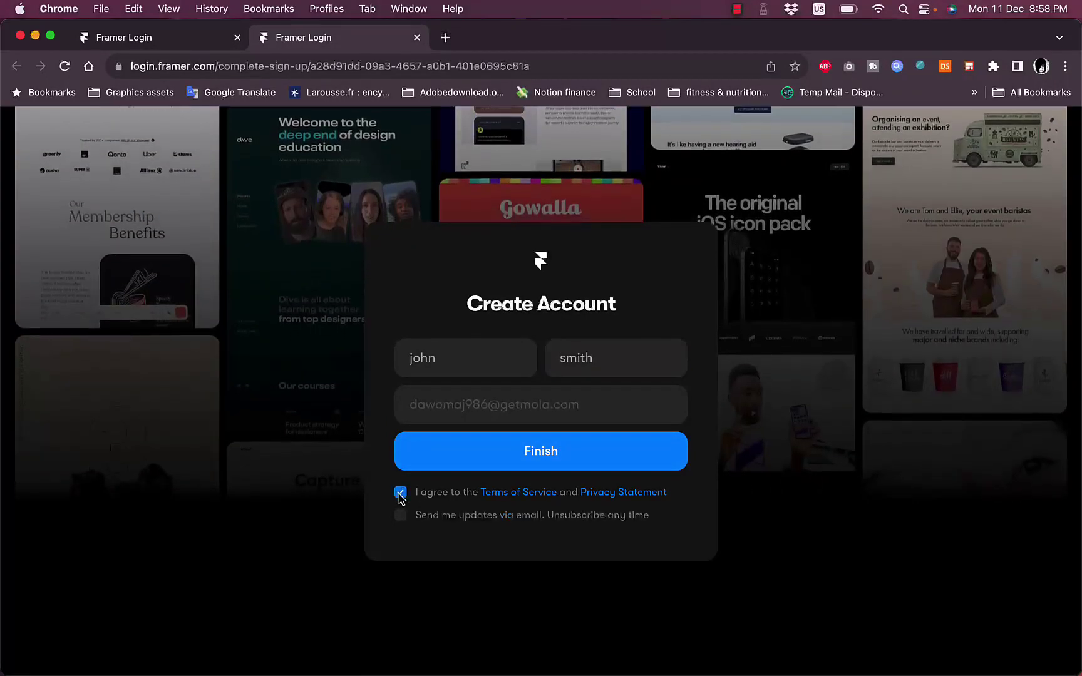
{"action": "left_click", "coordinate": [506, 467]}
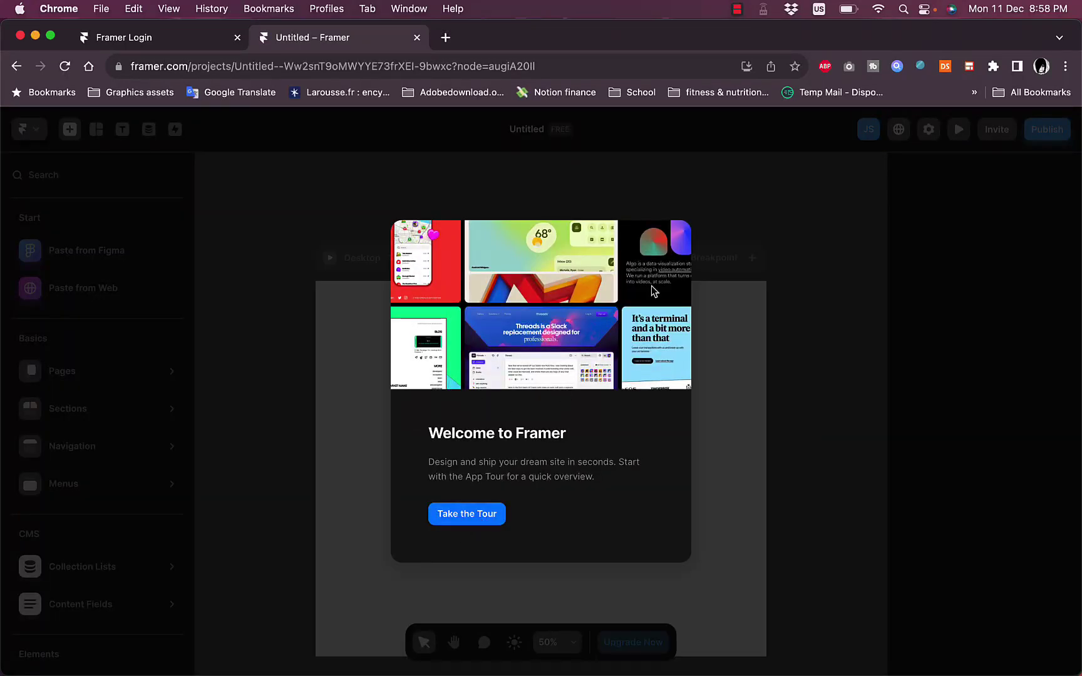
Step: Start the interactive app tour from the welcome dialog, play its first video and pause it
{"action": "left_click", "coordinate": [464, 515]}
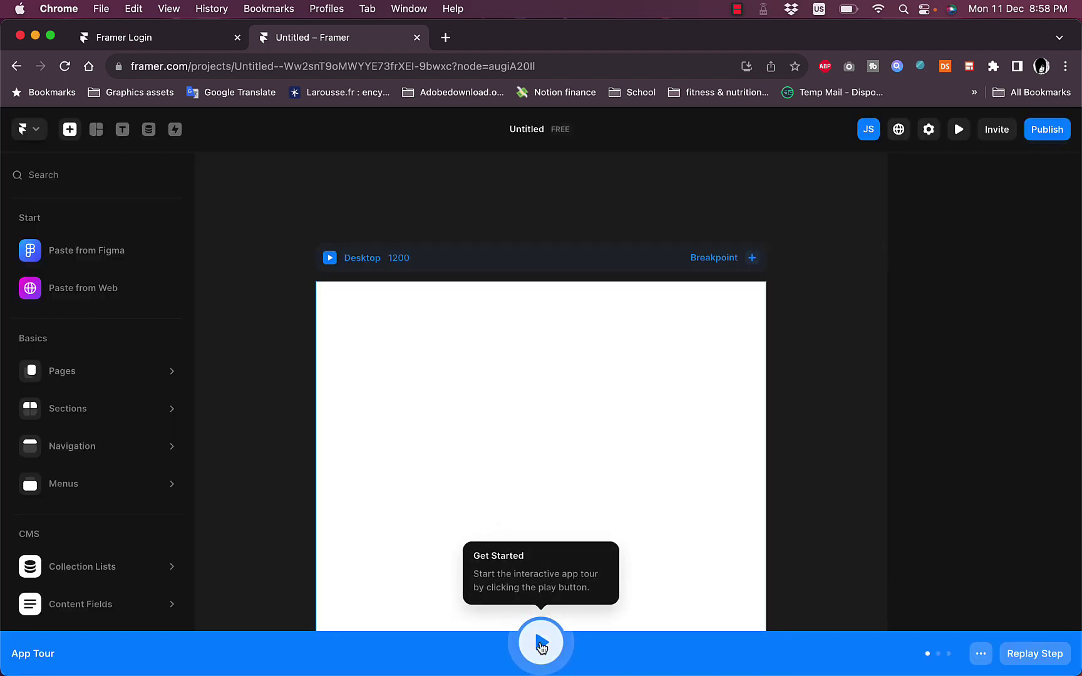
{"action": "left_click", "coordinate": [541, 641]}
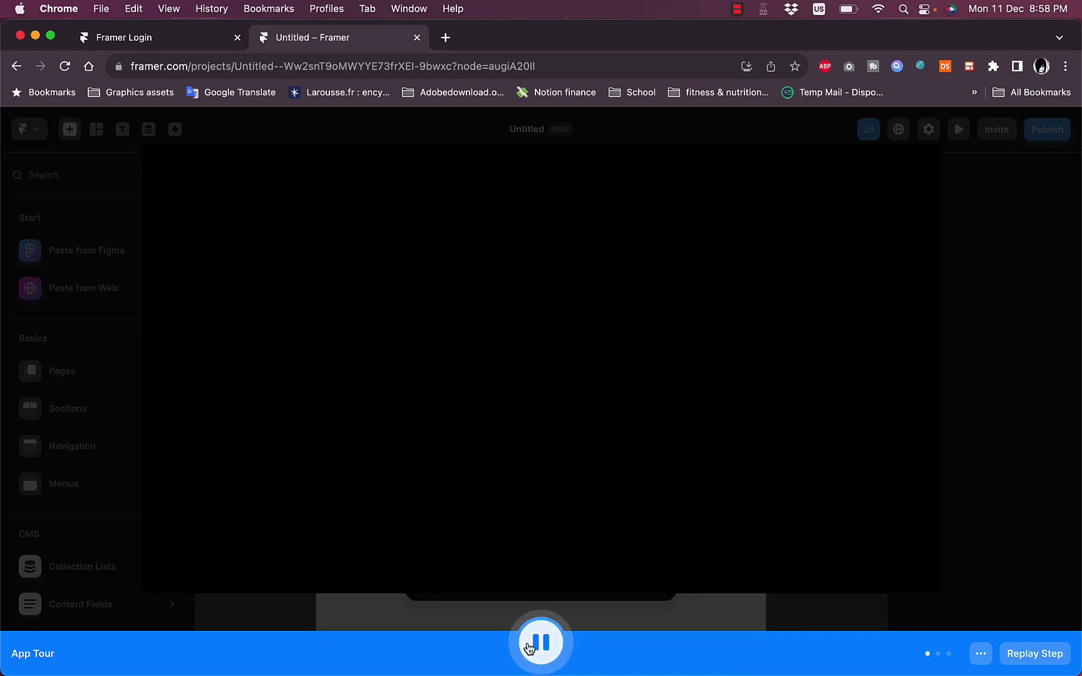
{"action": "left_click", "coordinate": [549, 641]}
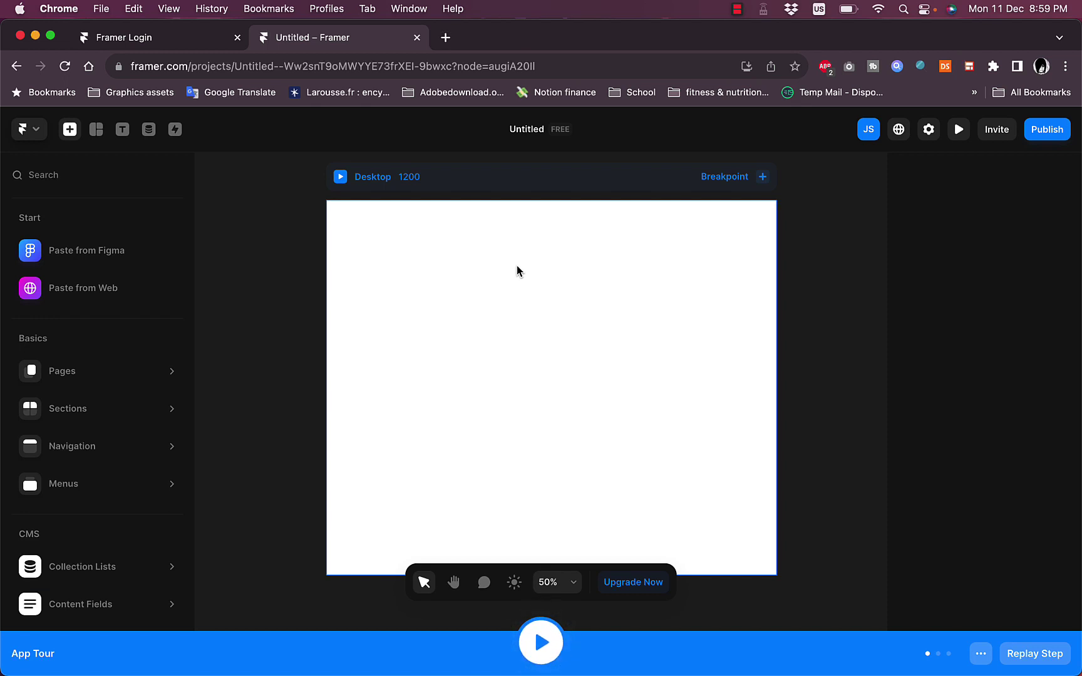
Step: Examine the blank Desktop page on the canvas at different zoom levels
{"action": "scroll", "coordinate": [517, 265], "scroll_direction": "up", "scroll_amount": 3}
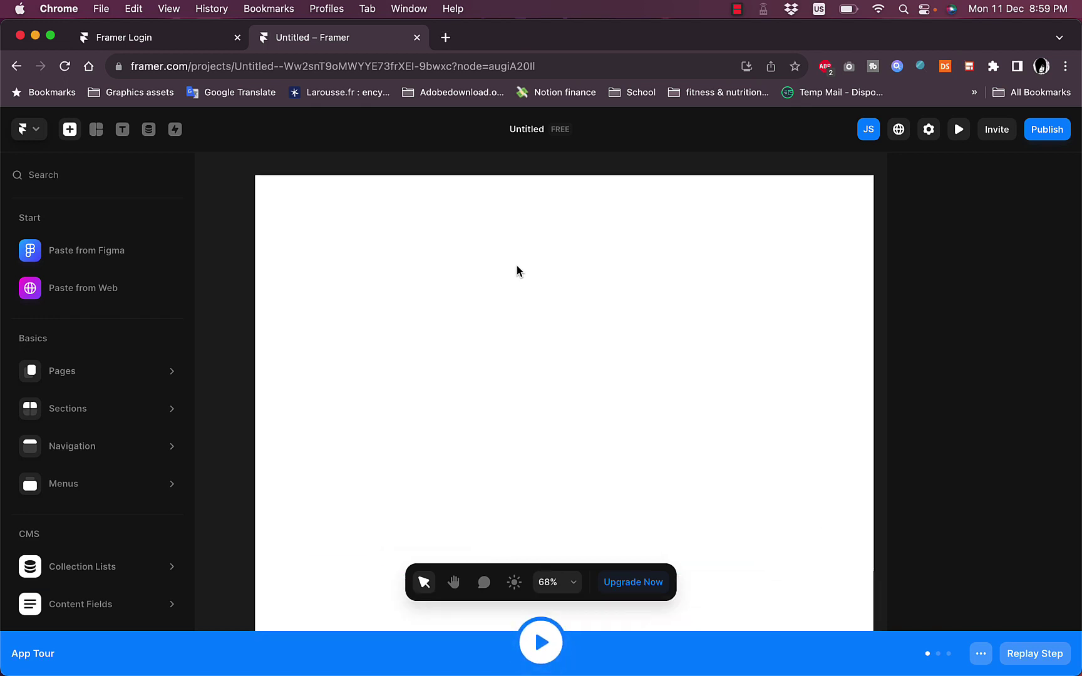
{"action": "scroll", "coordinate": [517, 265], "scroll_direction": "down", "scroll_amount": 3}
{"action": "scroll", "coordinate": [517, 265], "scroll_direction": "up", "scroll_amount": 4}
{"action": "scroll", "coordinate": [517, 266], "scroll_direction": "down", "scroll_amount": 3}
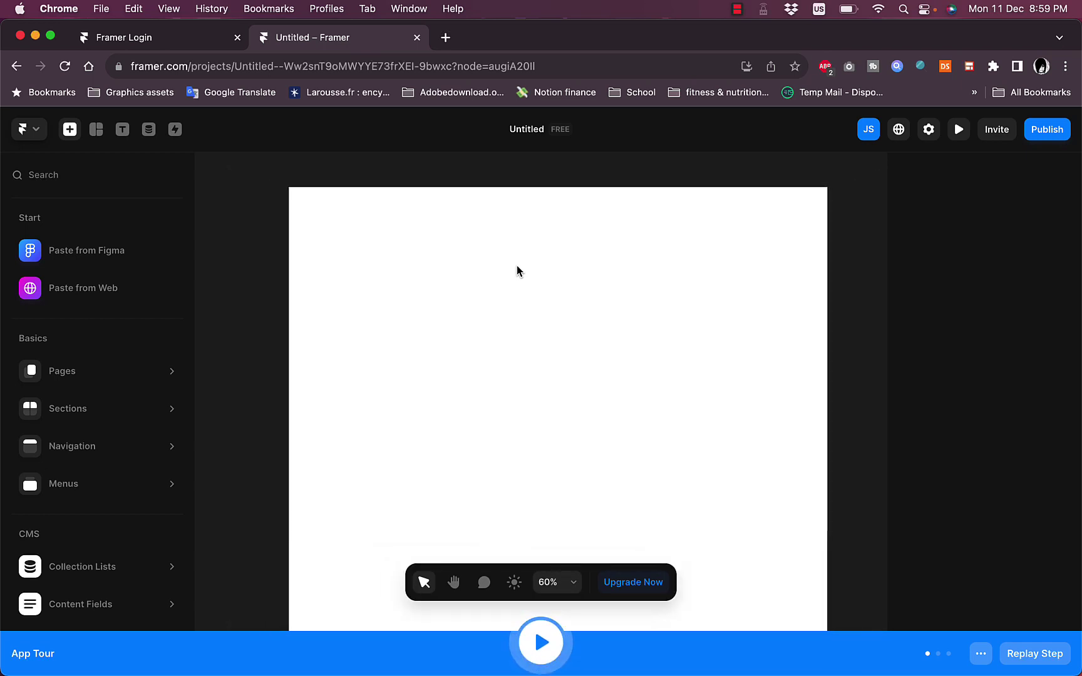
{"action": "scroll", "coordinate": [517, 266], "scroll_direction": "up", "scroll_amount": 2}
{"action": "scroll", "coordinate": [517, 266], "scroll_direction": "down", "scroll_amount": 3}
{"action": "scroll", "coordinate": [517, 266], "scroll_direction": "up", "scroll_amount": 2}
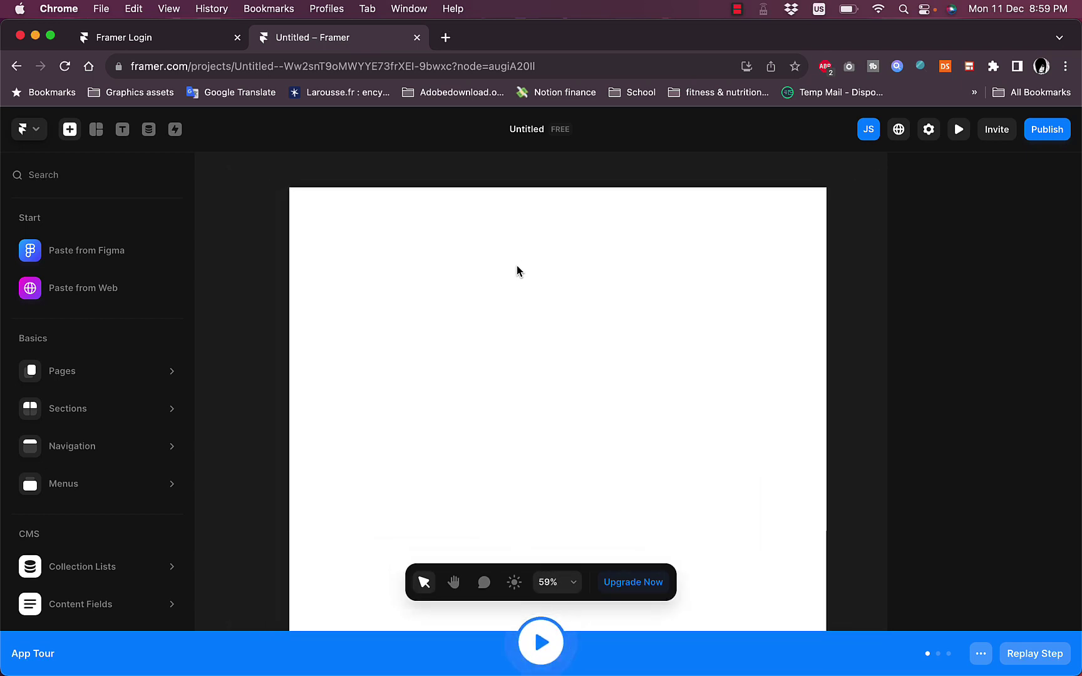
{"action": "scroll", "coordinate": [516, 266], "scroll_direction": "down", "scroll_amount": 1}
{"action": "scroll", "coordinate": [517, 265], "scroll_direction": "up", "scroll_amount": 1}
{"action": "scroll", "coordinate": [517, 266], "scroll_direction": "down", "scroll_amount": 2}
{"action": "scroll", "coordinate": [517, 265], "scroll_direction": "up", "scroll_amount": 2}
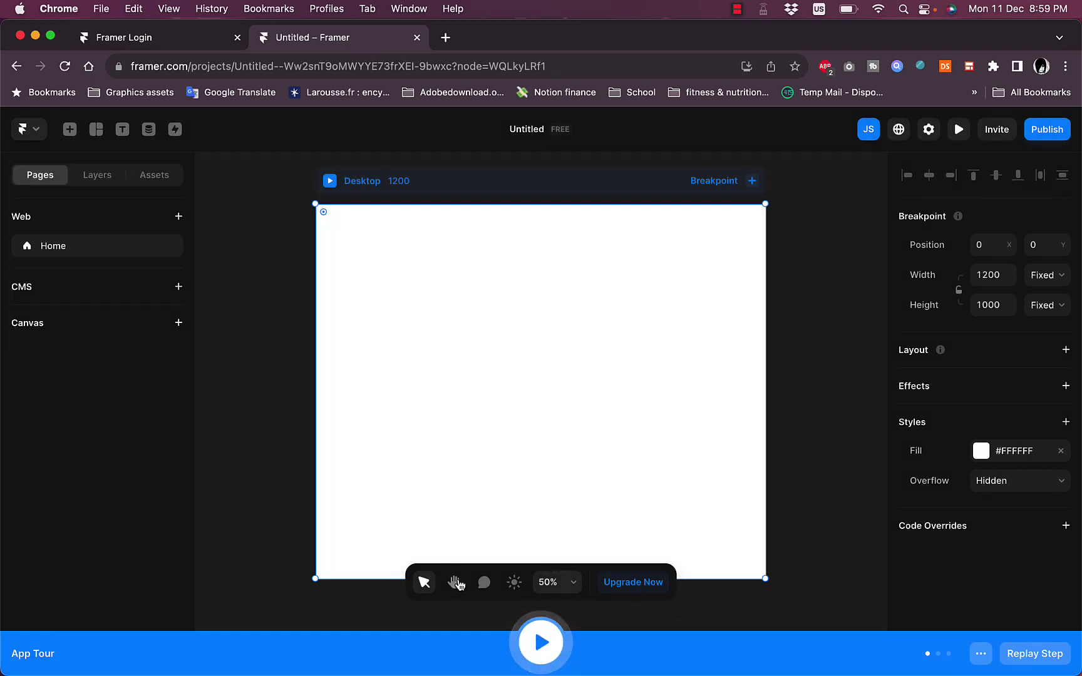
Step: Try placing a comment on the Desktop page at two different spots and discard the empty draft
{"action": "left_click", "coordinate": [455, 582]}
{"action": "left_click_drag", "start_coordinate": [640, 341], "coordinate": [514, 343]}
{"action": "left_click", "coordinate": [484, 582]}
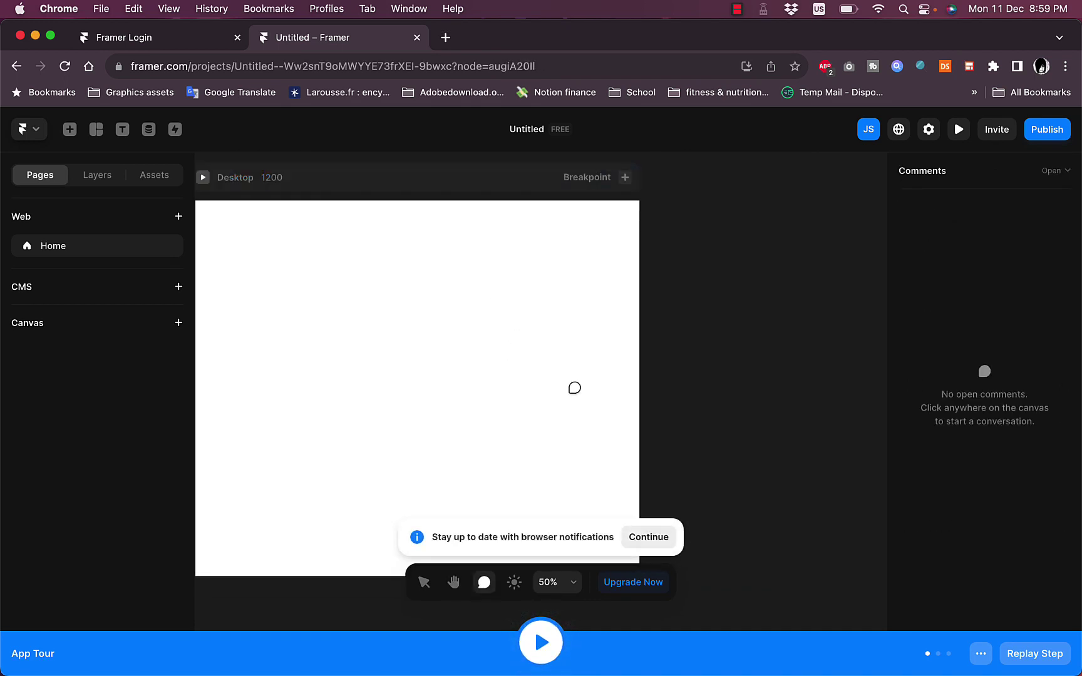
{"action": "left_click", "coordinate": [574, 306]}
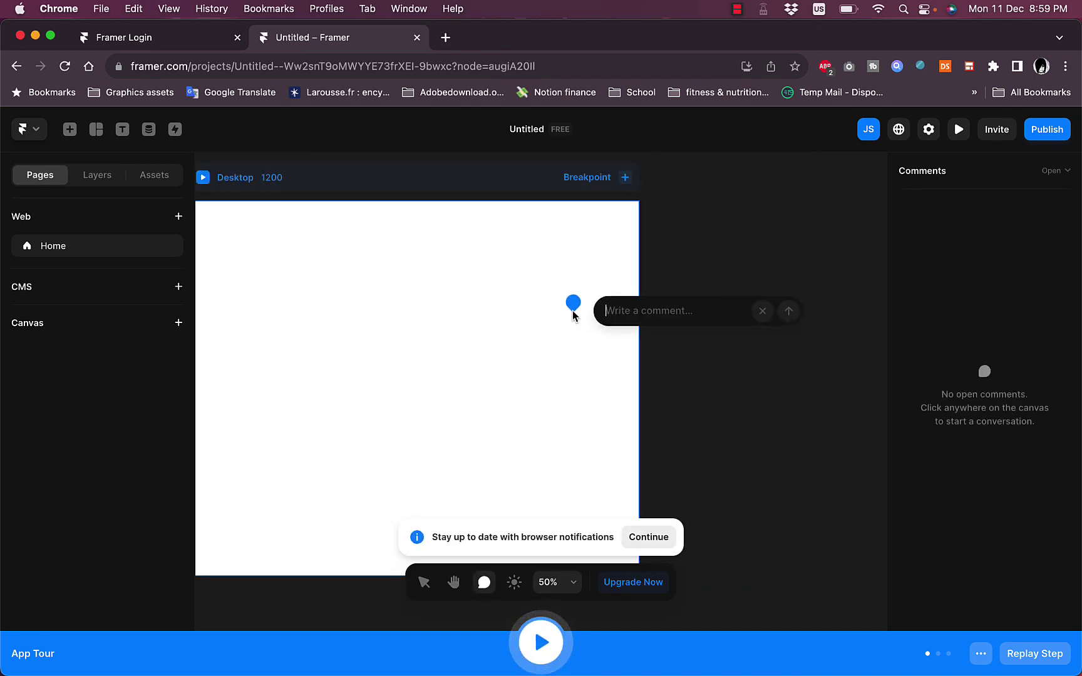
{"action": "left_click", "coordinate": [400, 348]}
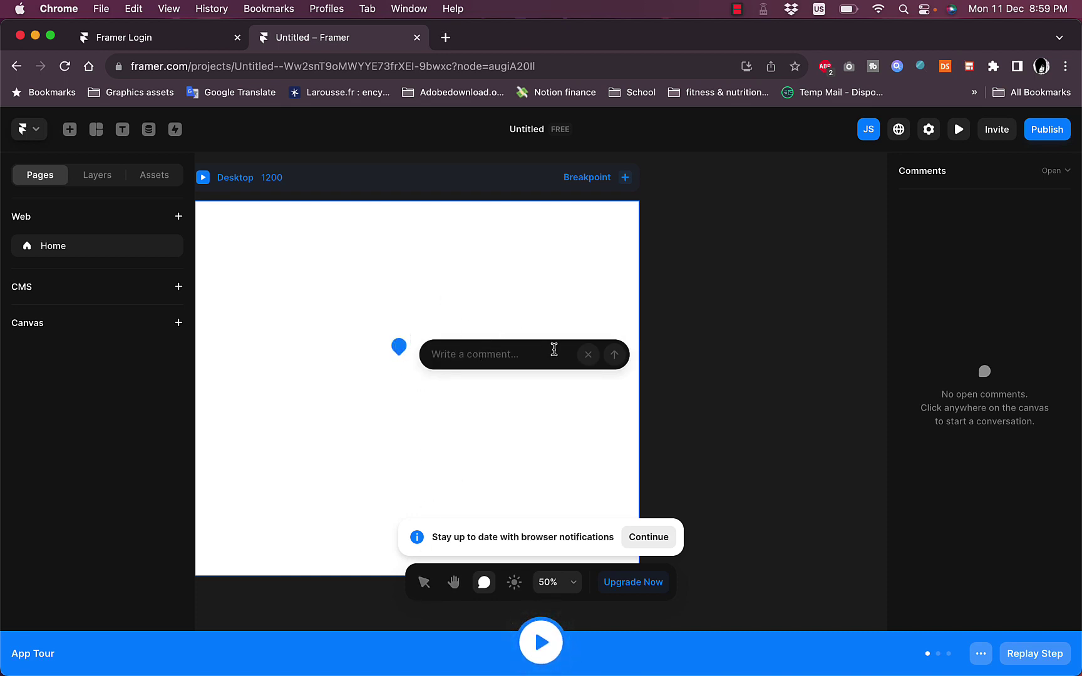
{"action": "left_click", "coordinate": [588, 355]}
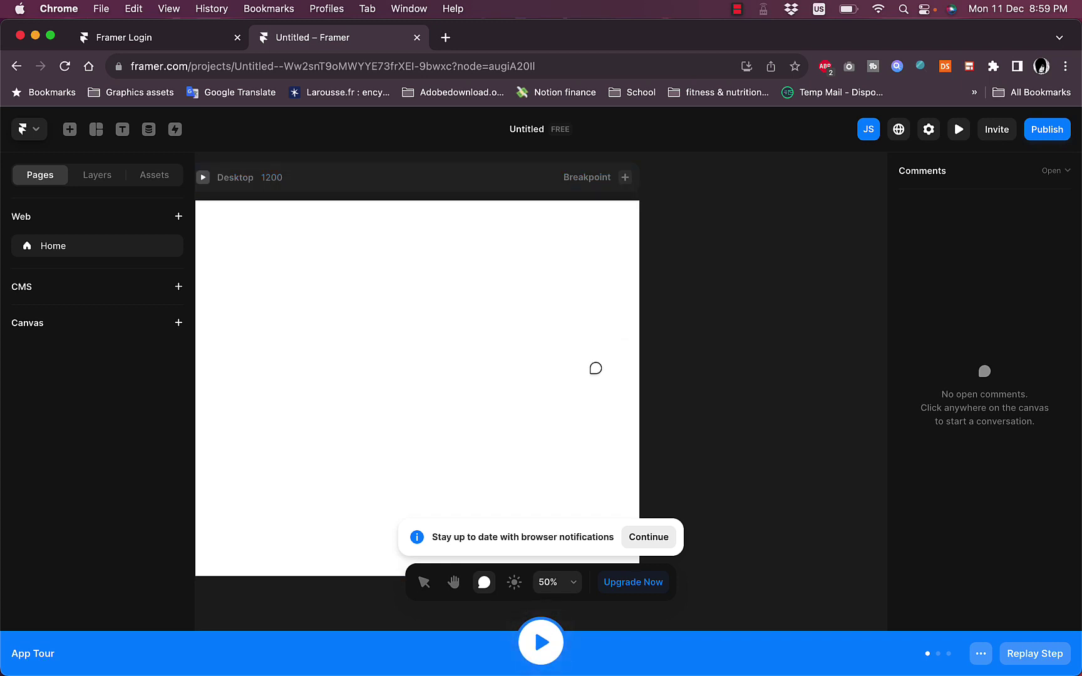
Step: Switch the editor to the light theme and back to the dark theme
{"action": "left_click", "coordinate": [514, 583]}
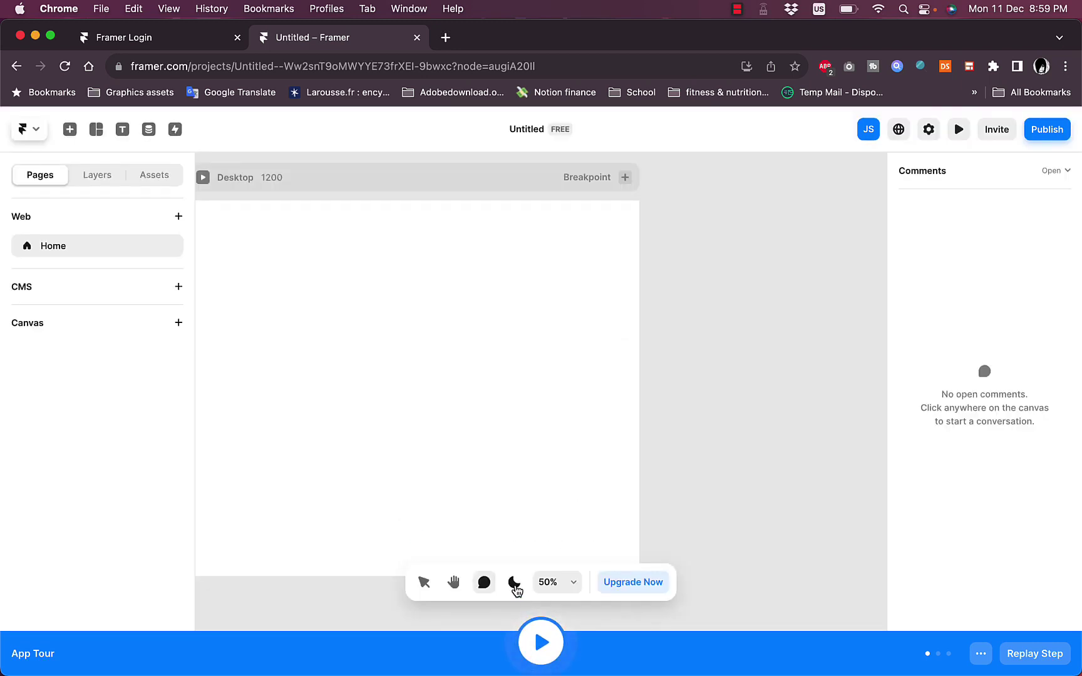
{"action": "left_click", "coordinate": [514, 583]}
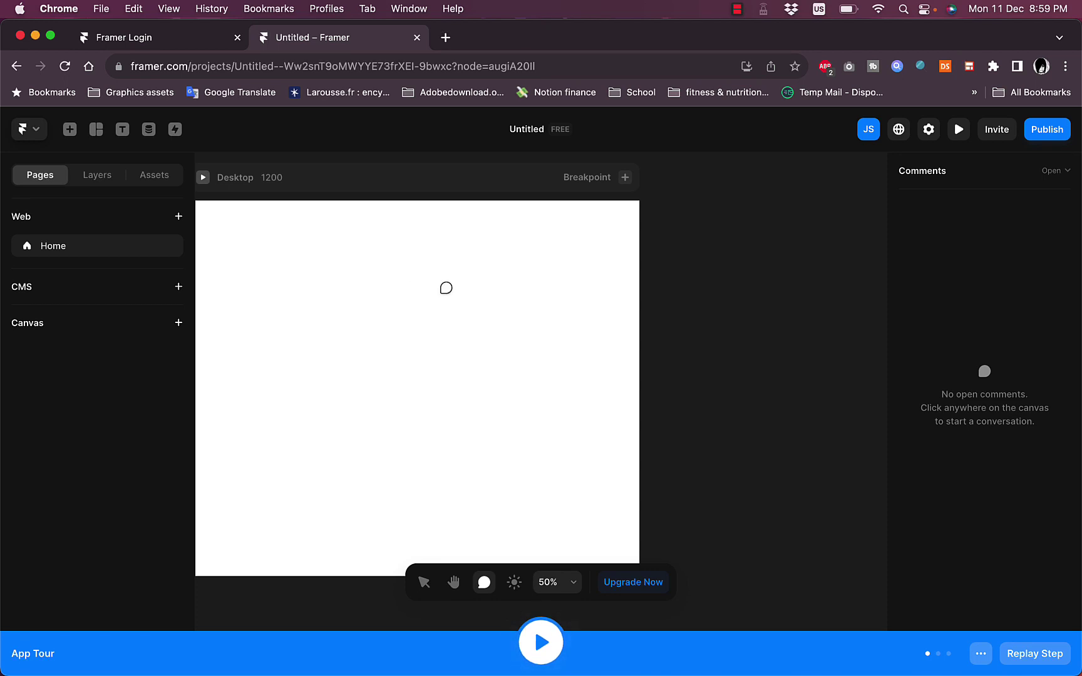
Step: Add a Tablet breakpoint with a width of 810 beside the Desktop page
{"action": "left_click", "coordinate": [573, 589]}
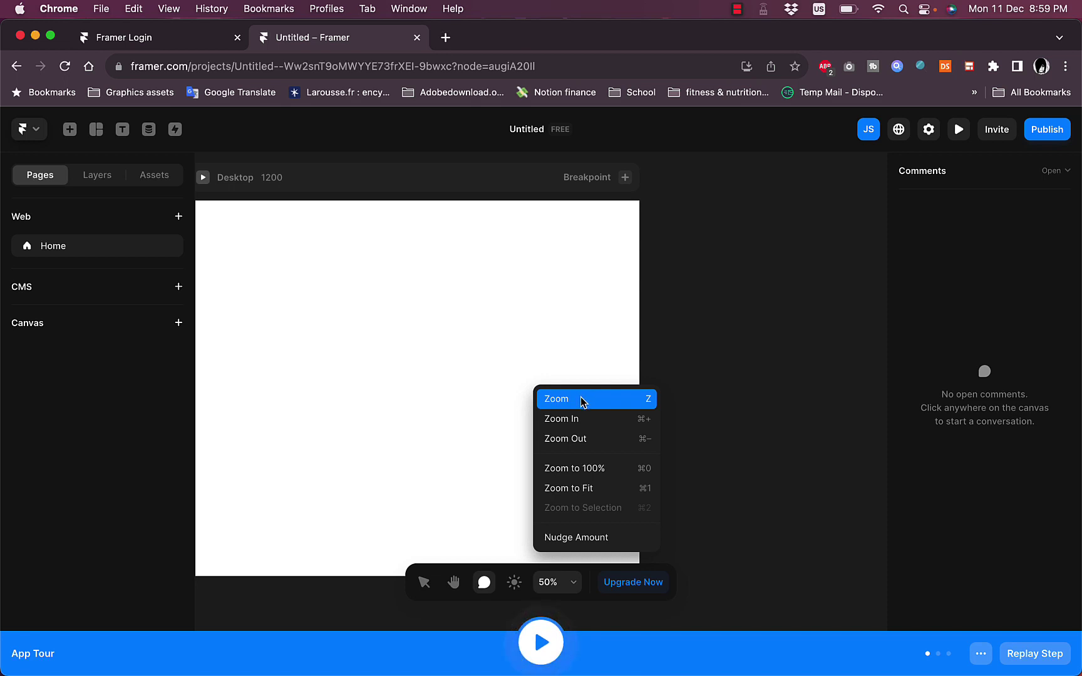
{"action": "left_click", "coordinate": [588, 466]}
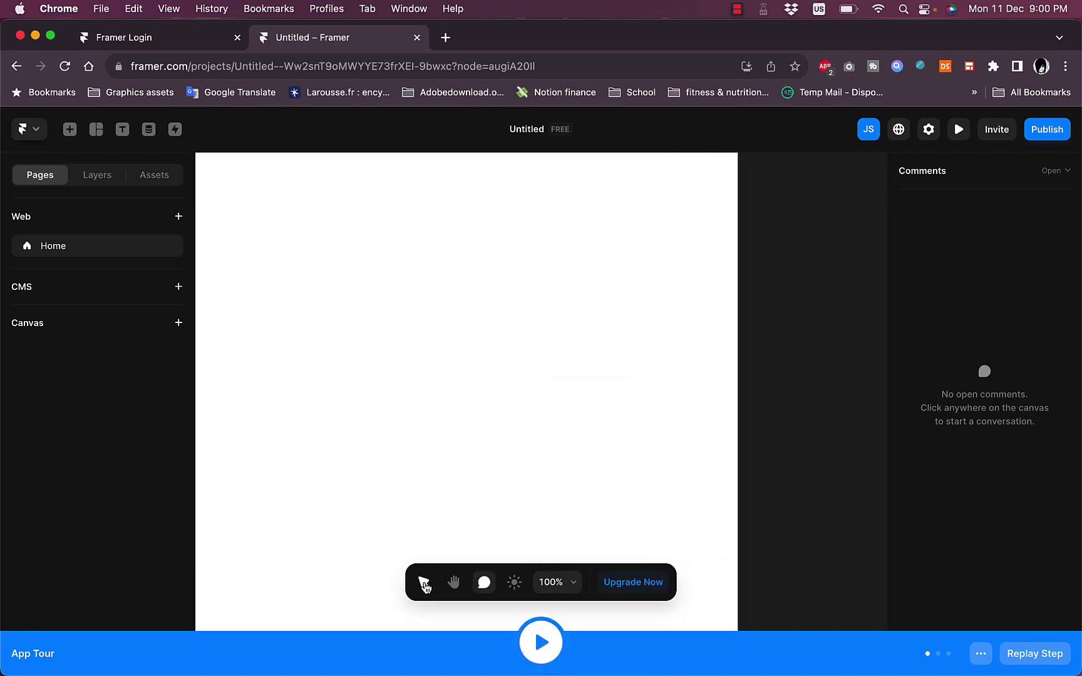
{"action": "left_click", "coordinate": [424, 583]}
{"action": "scroll", "coordinate": [474, 473], "scroll_direction": "down", "scroll_amount": 5}
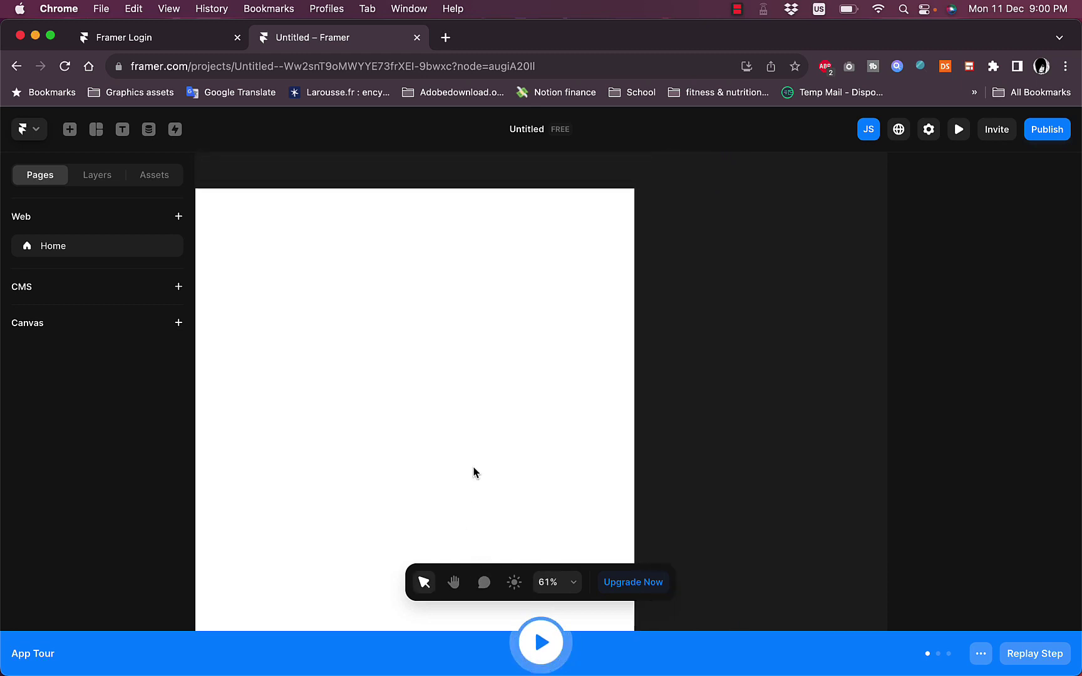
{"action": "scroll", "coordinate": [473, 470], "scroll_direction": "down", "scroll_amount": 4}
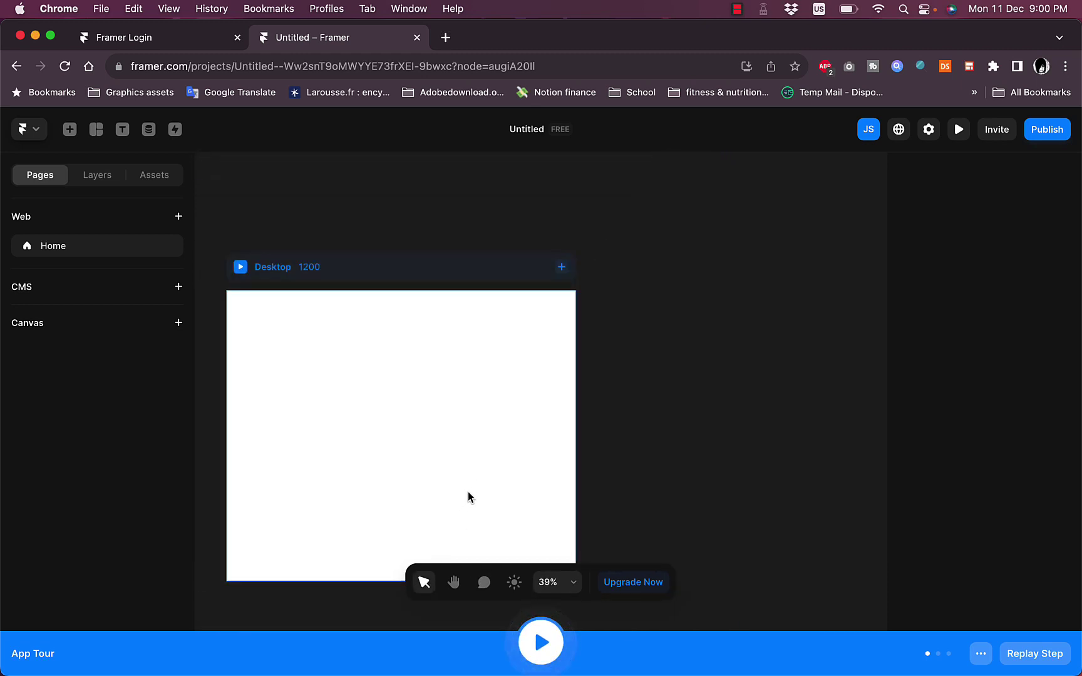
{"action": "scroll", "coordinate": [478, 489], "scroll_direction": "up", "scroll_amount": 2}
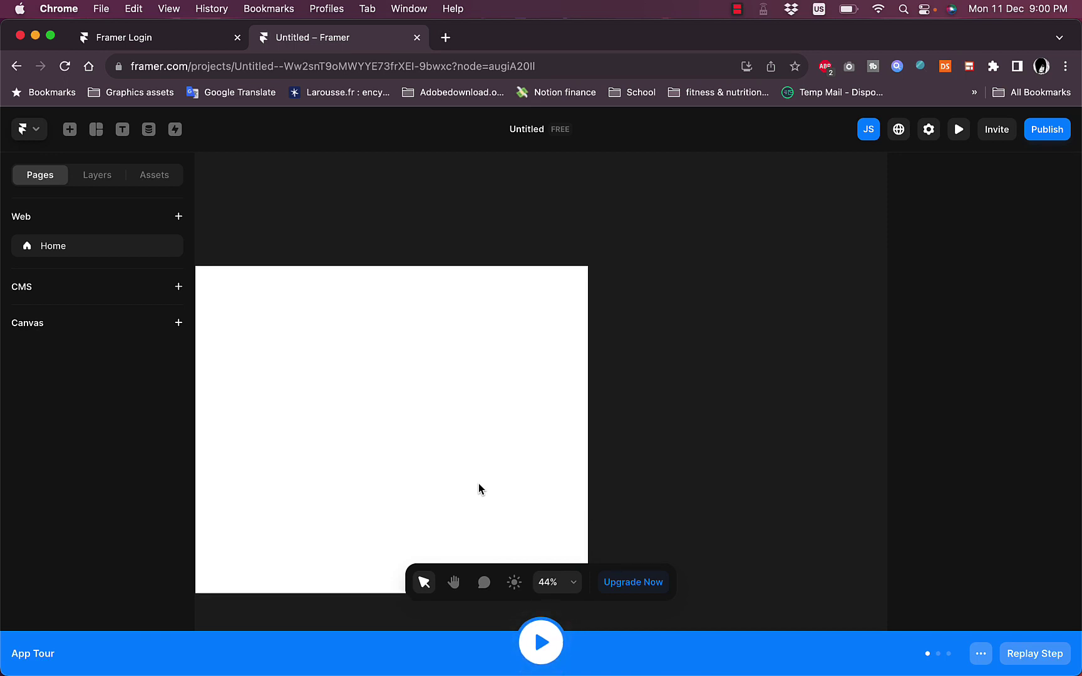
{"action": "left_click", "coordinate": [453, 584]}
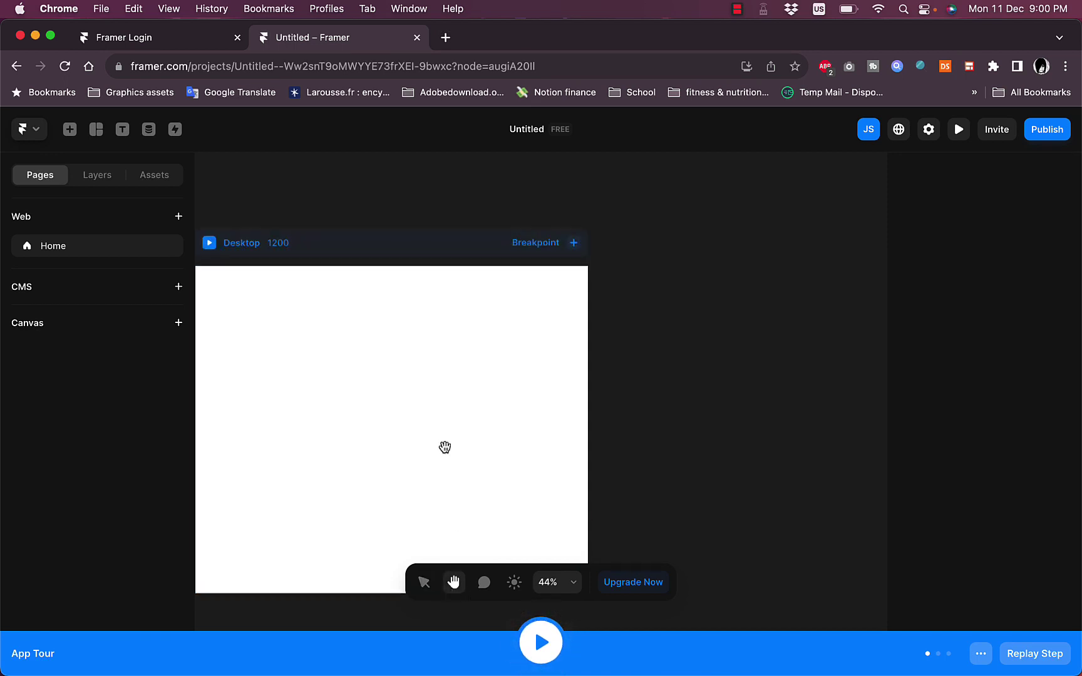
{"action": "left_click_drag", "start_coordinate": [445, 447], "coordinate": [555, 383]}
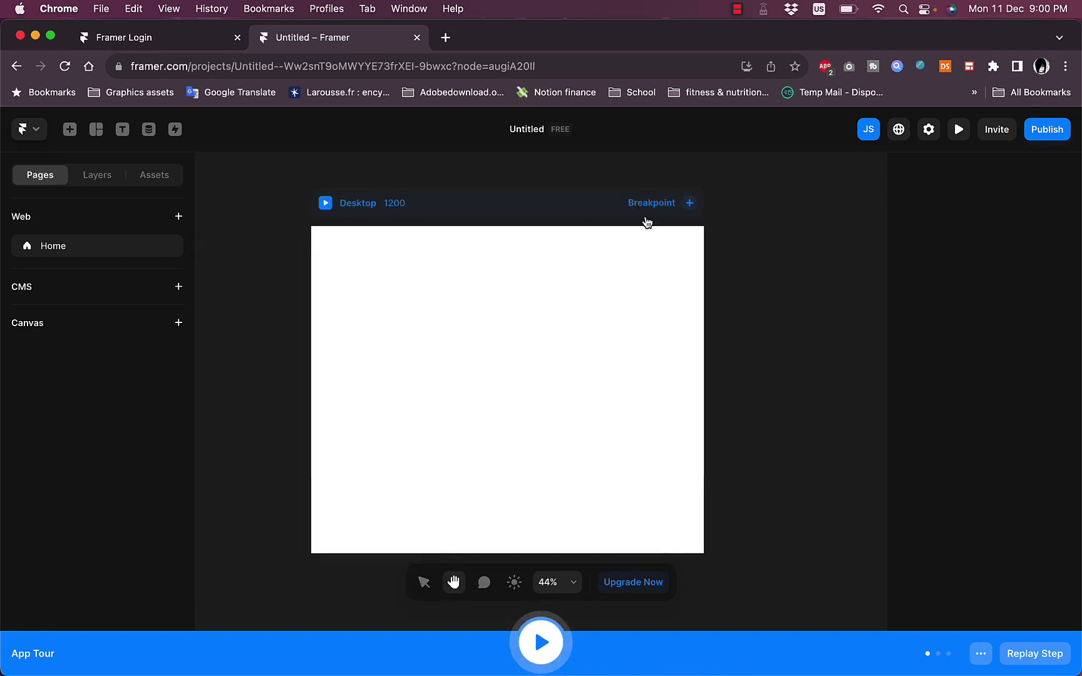
{"action": "left_click", "coordinate": [690, 204]}
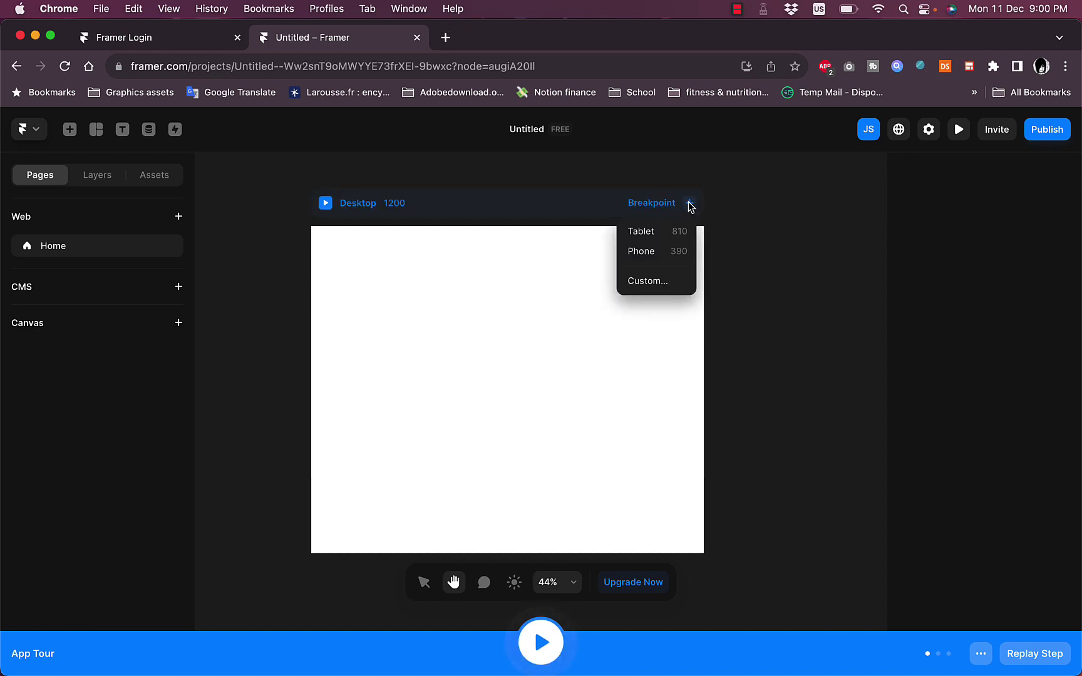
{"action": "left_click", "coordinate": [659, 237]}
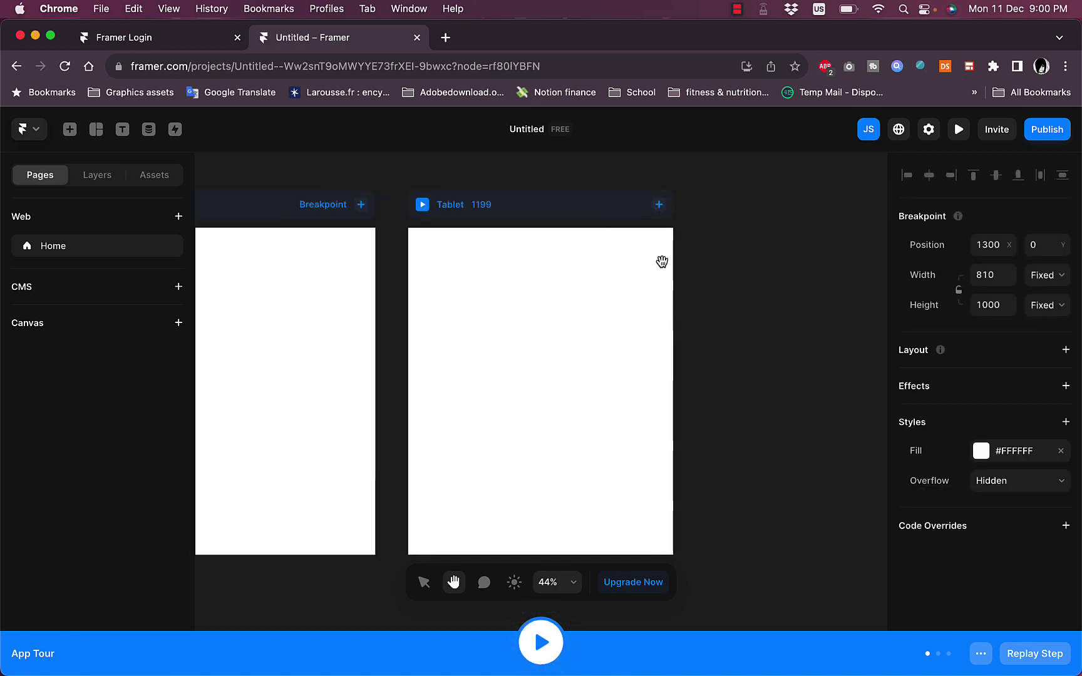
Step: Add a Phone breakpoint with a width of 390 beside the Tablet page and block the site's clipboard access request
{"action": "left_click", "coordinate": [658, 204]}
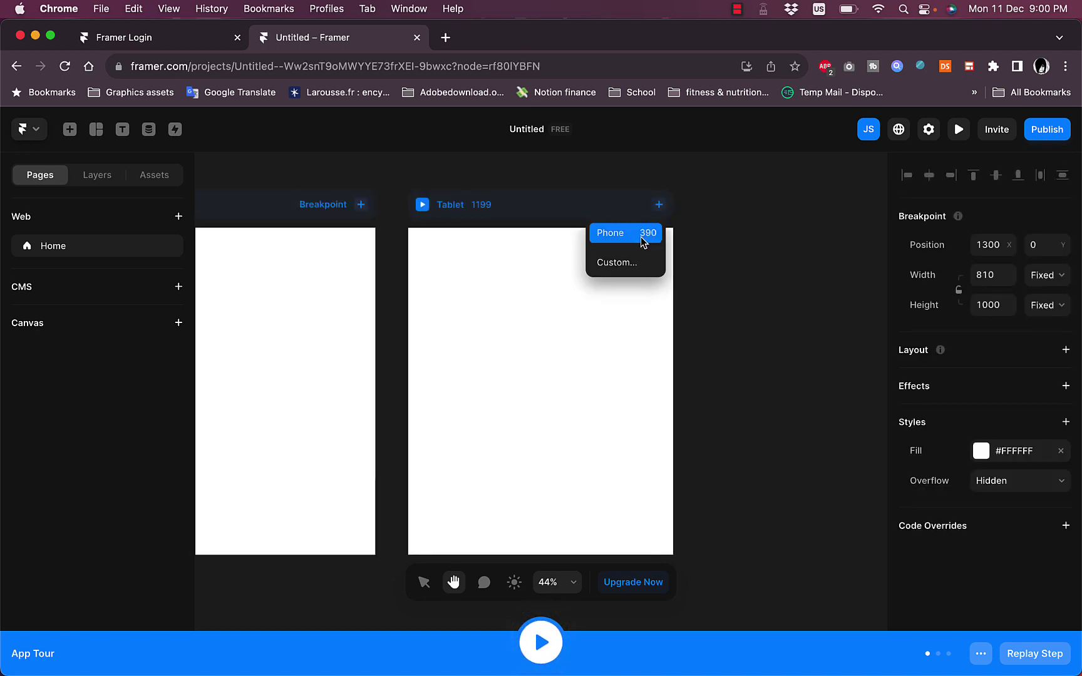
{"action": "left_click", "coordinate": [642, 238]}
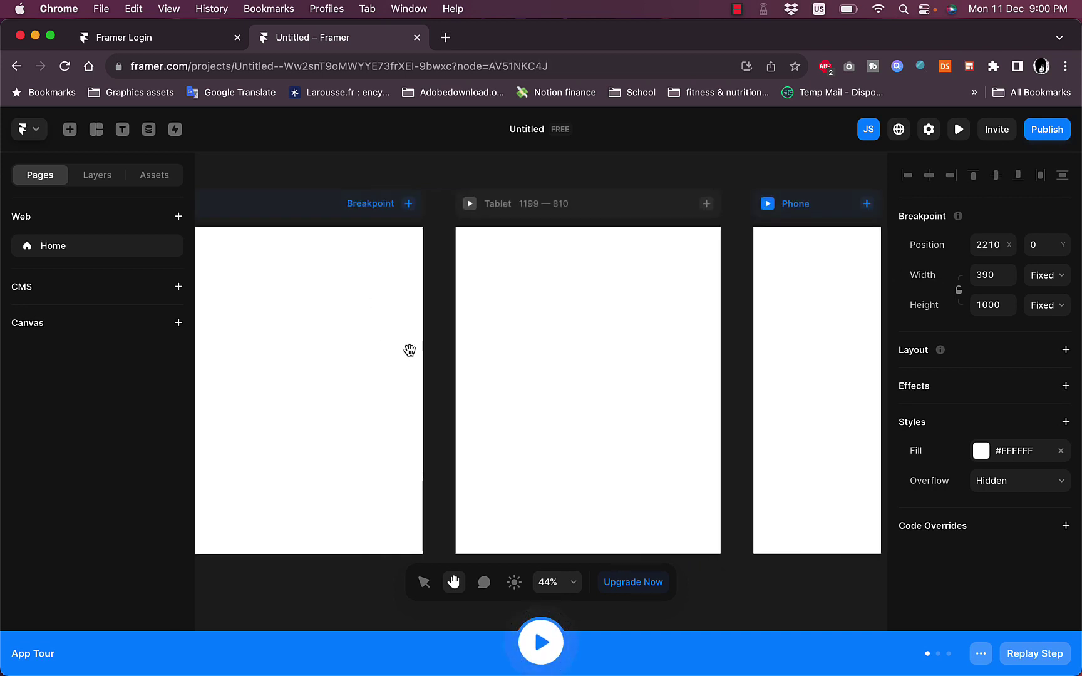
{"action": "left_click", "coordinate": [408, 350]}
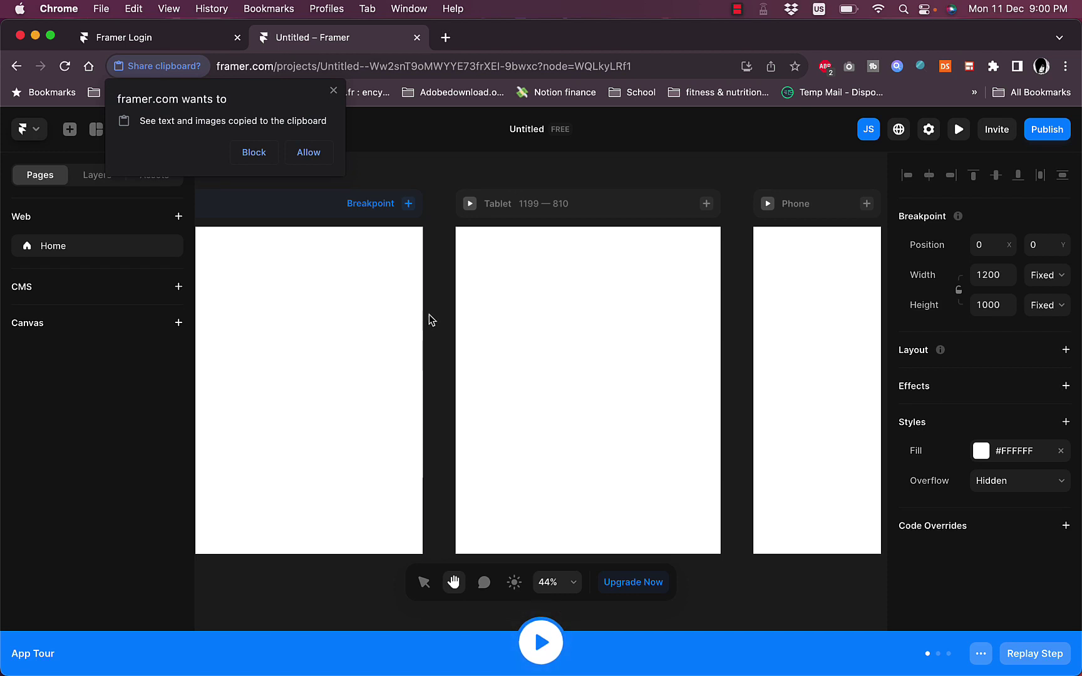
{"action": "left_click", "coordinate": [262, 156]}
{"action": "right_click", "coordinate": [404, 273]}
{"action": "left_click", "coordinate": [432, 258]}
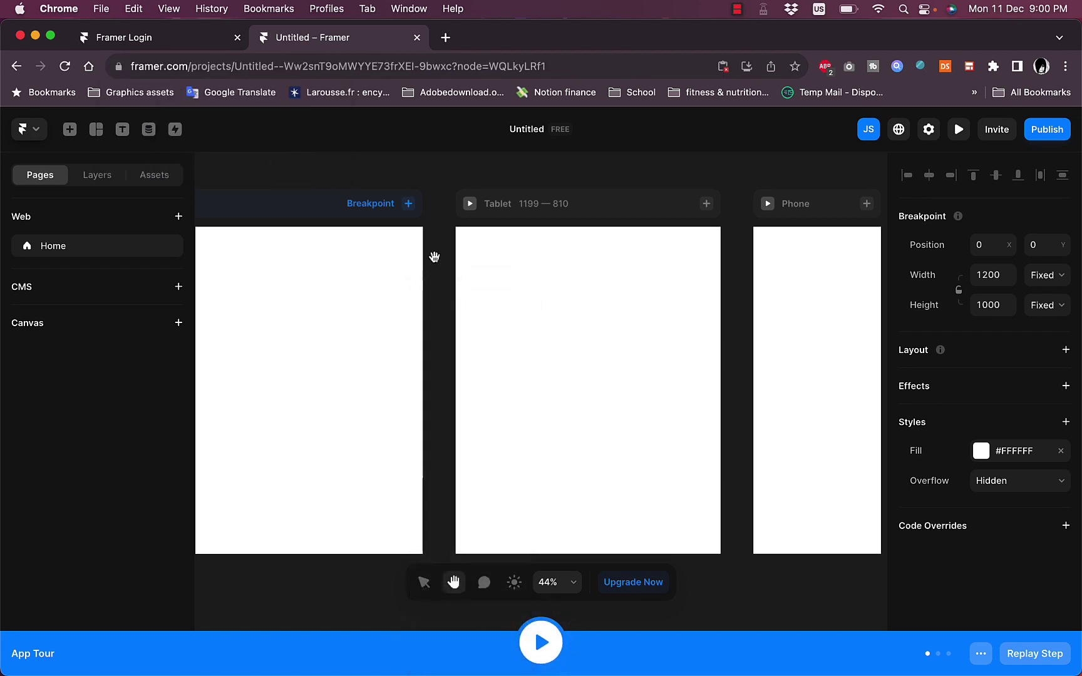
Step: Create a new web page in the project using Quick Actions
{"action": "scroll", "coordinate": [434, 257], "scroll_direction": "down", "scroll_amount": 2}
{"action": "scroll", "coordinate": [434, 257], "scroll_direction": "down", "scroll_amount": 1}
{"action": "left_click_drag", "start_coordinate": [435, 257], "coordinate": [509, 301]}
{"action": "scroll", "coordinate": [509, 301], "scroll_direction": "down", "scroll_amount": 2}
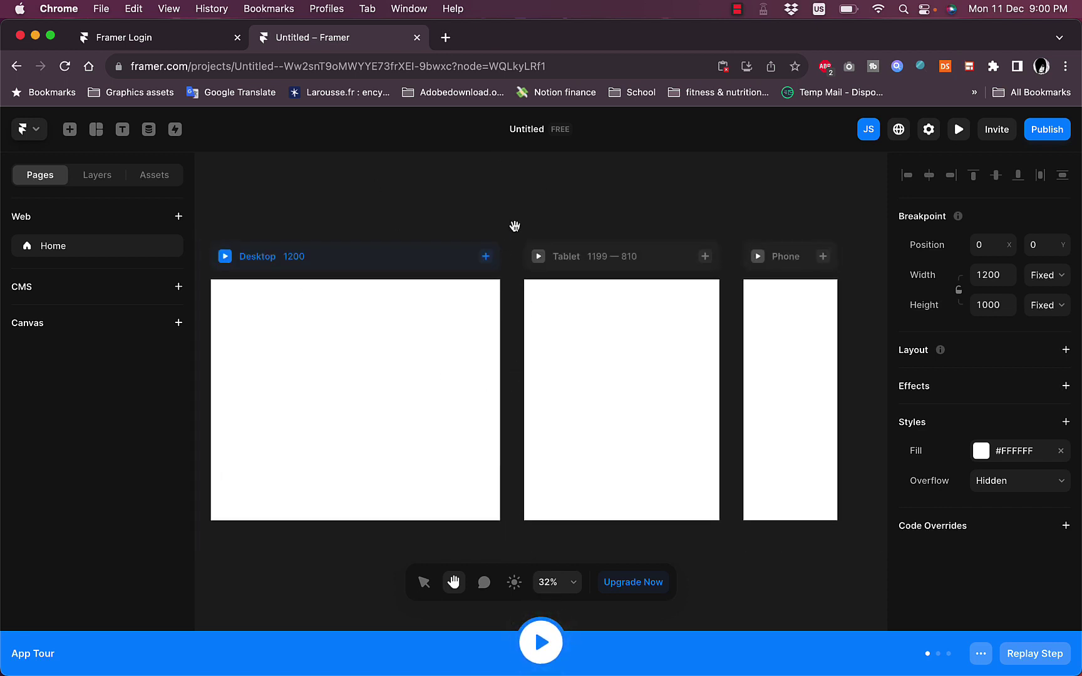
{"action": "key", "text": "i"}
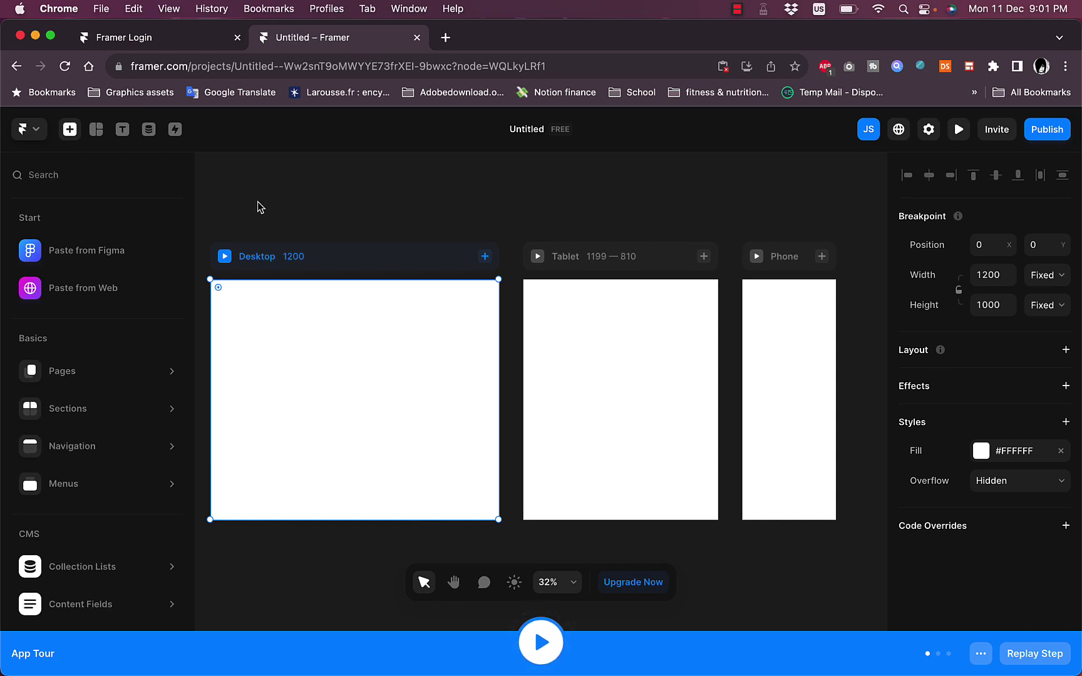
{"action": "left_click", "coordinate": [37, 133]}
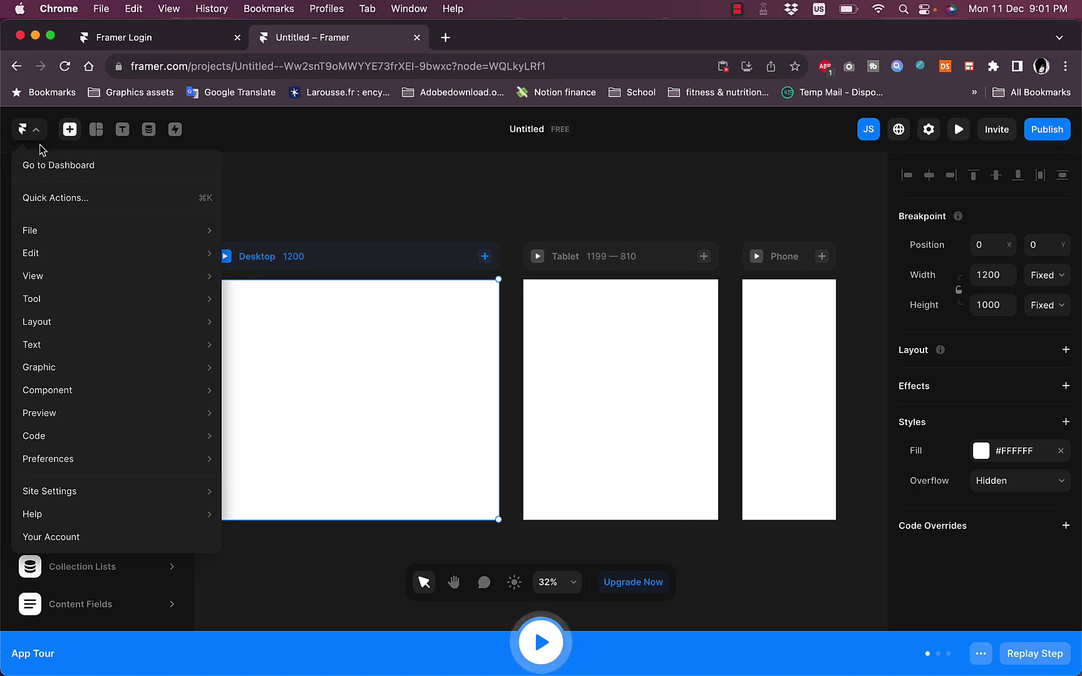
{"action": "left_click", "coordinate": [78, 206]}
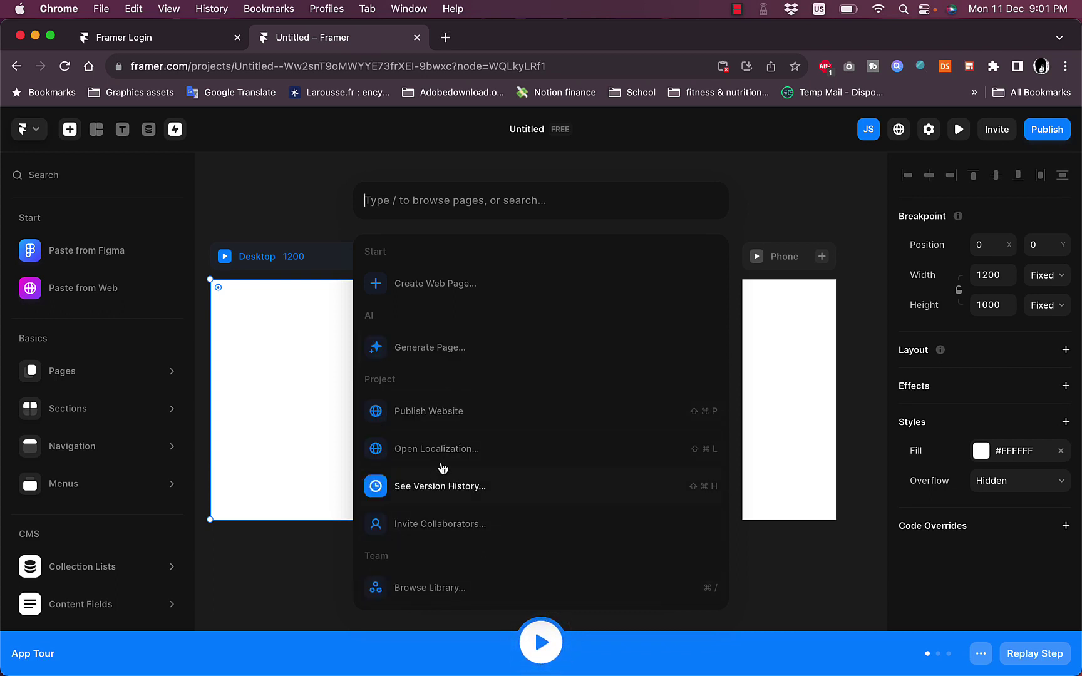
{"action": "left_click", "coordinate": [436, 285]}
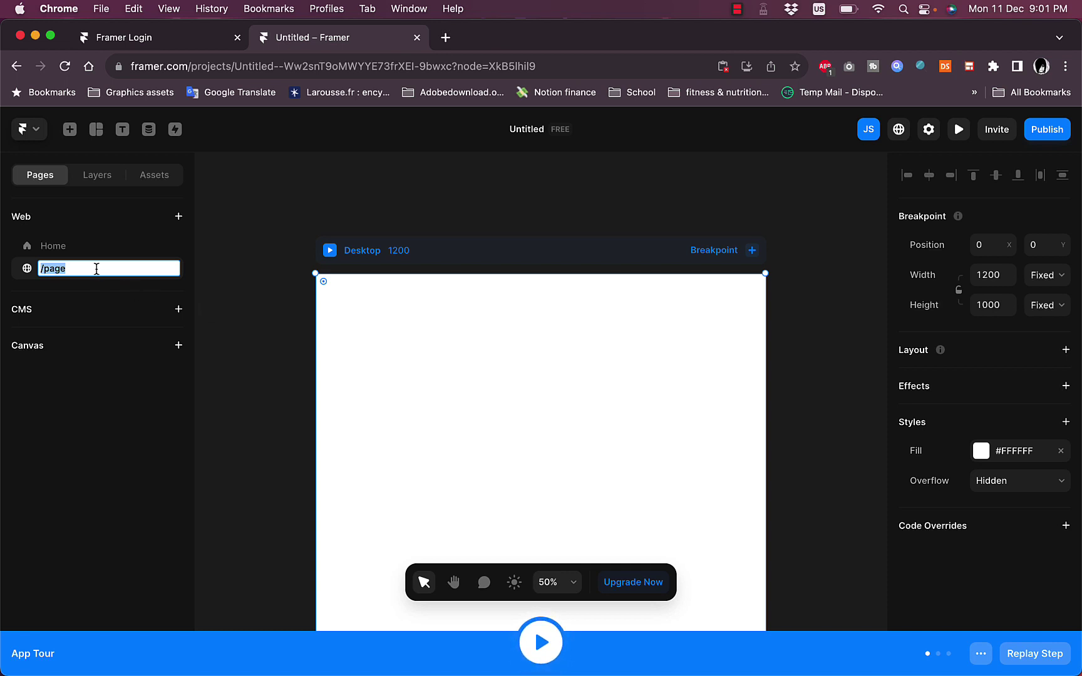
Step: Compare the Home page with the new page, and rename the new page to test
{"action": "left_click", "coordinate": [65, 250]}
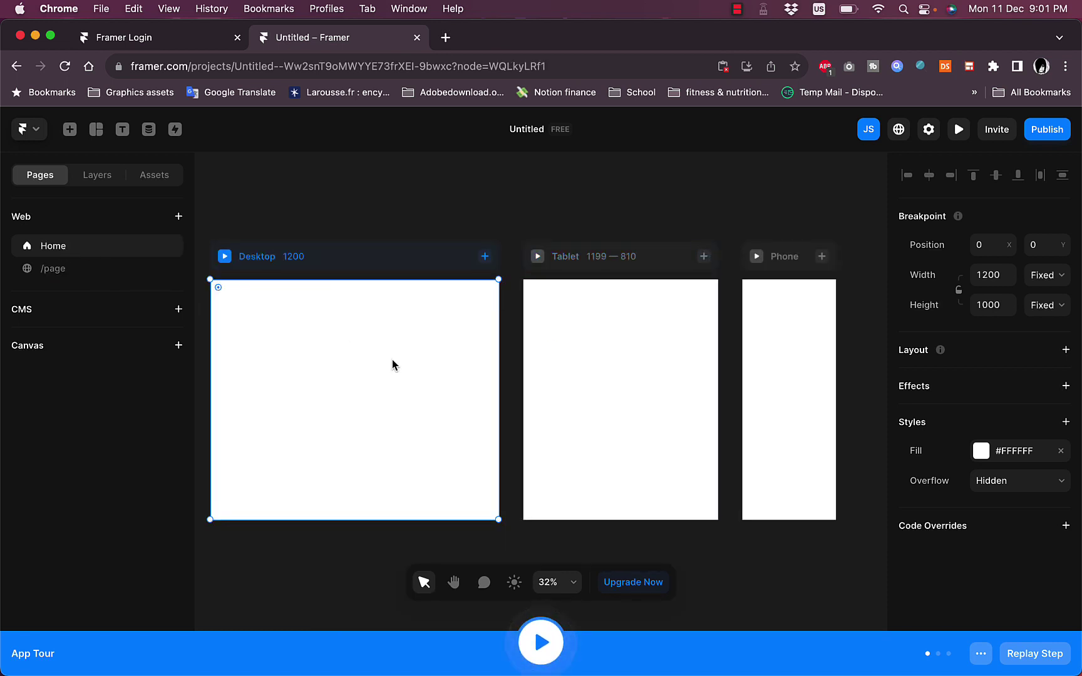
{"action": "left_click", "coordinate": [56, 270]}
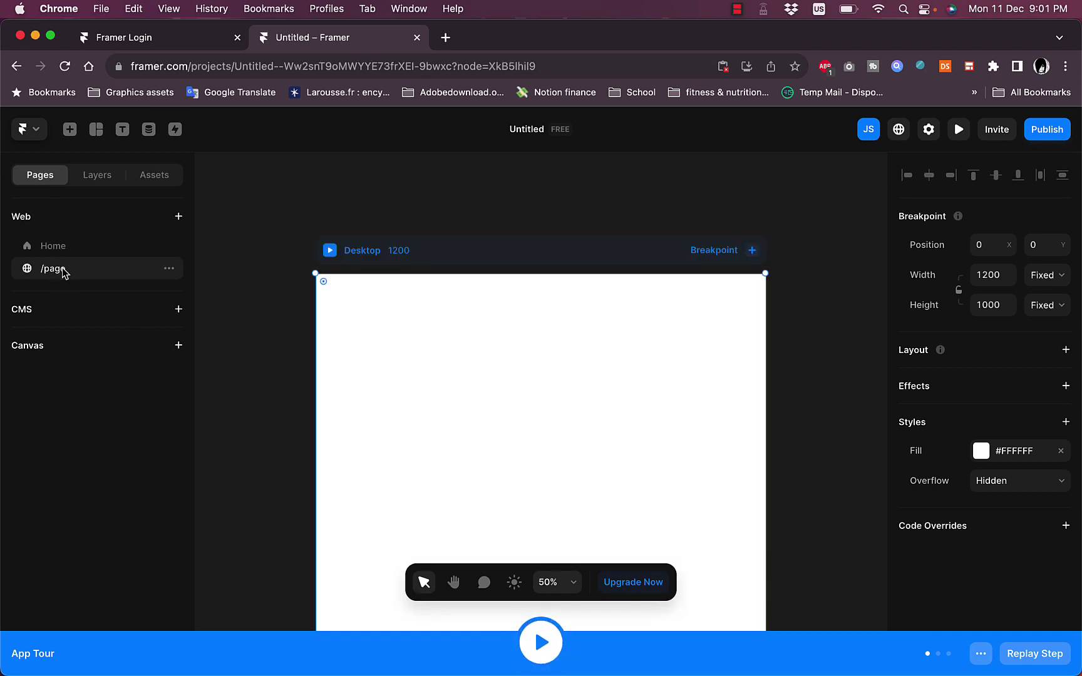
{"action": "double_click", "coordinate": [63, 269]}
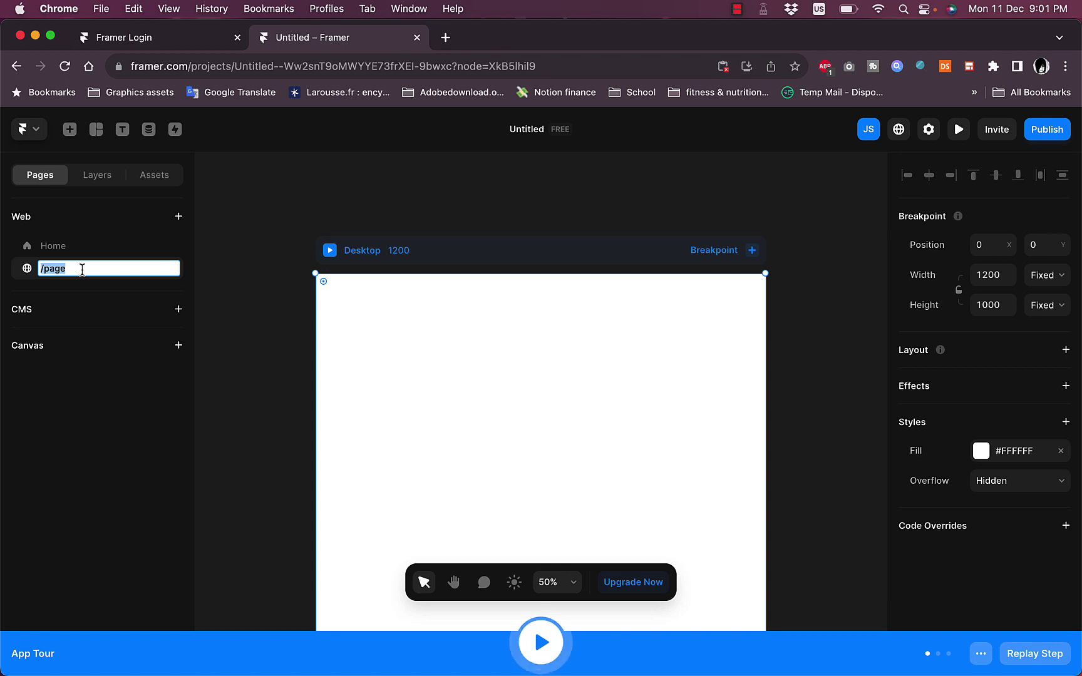
{"action": "type", "text": "test"}
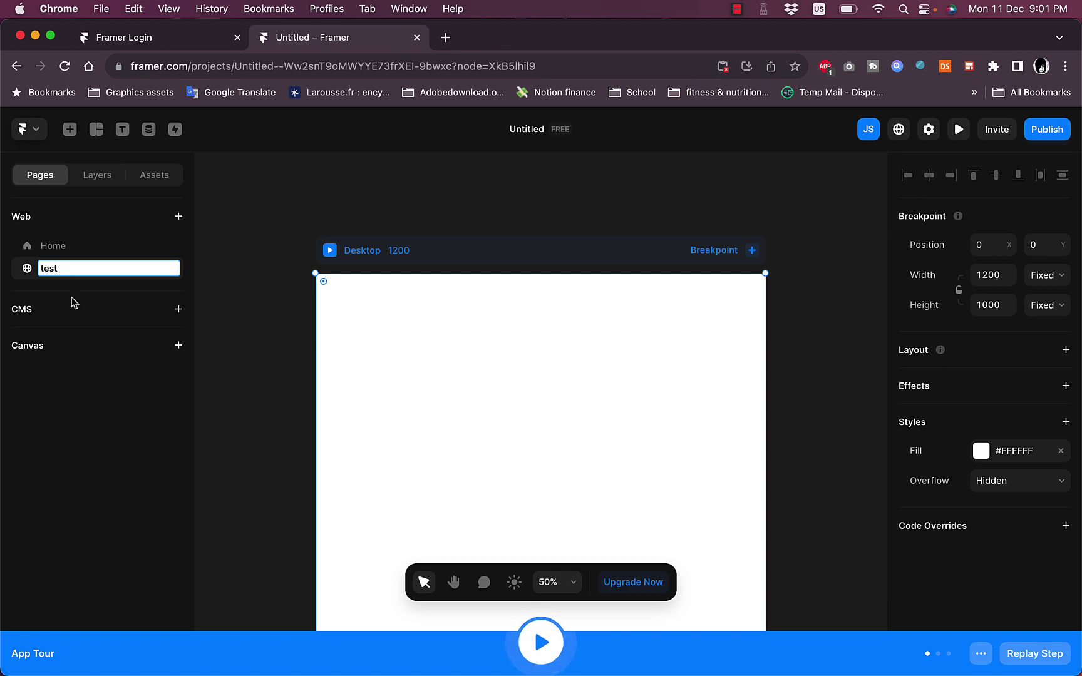
{"action": "left_click", "coordinate": [48, 426]}
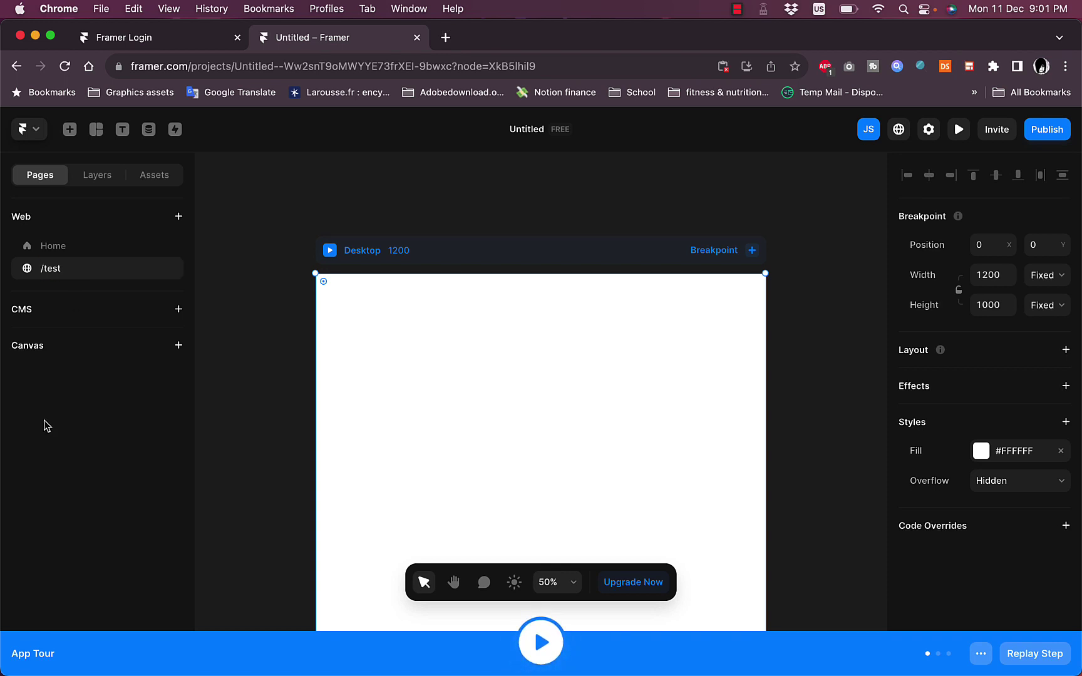
Step: Examine the editor's main commands, including those for File, Edit, Tool, Text, Component, Preferences and Site Settings
{"action": "left_click", "coordinate": [38, 132]}
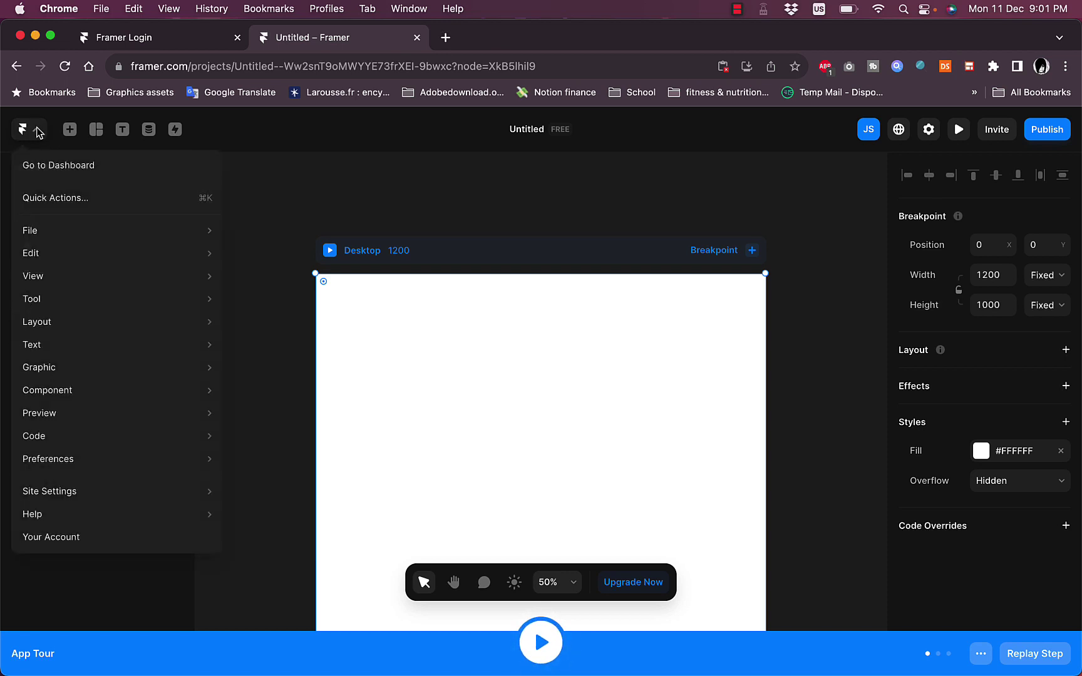
{"action": "mouse_move", "coordinate": [90, 234]}
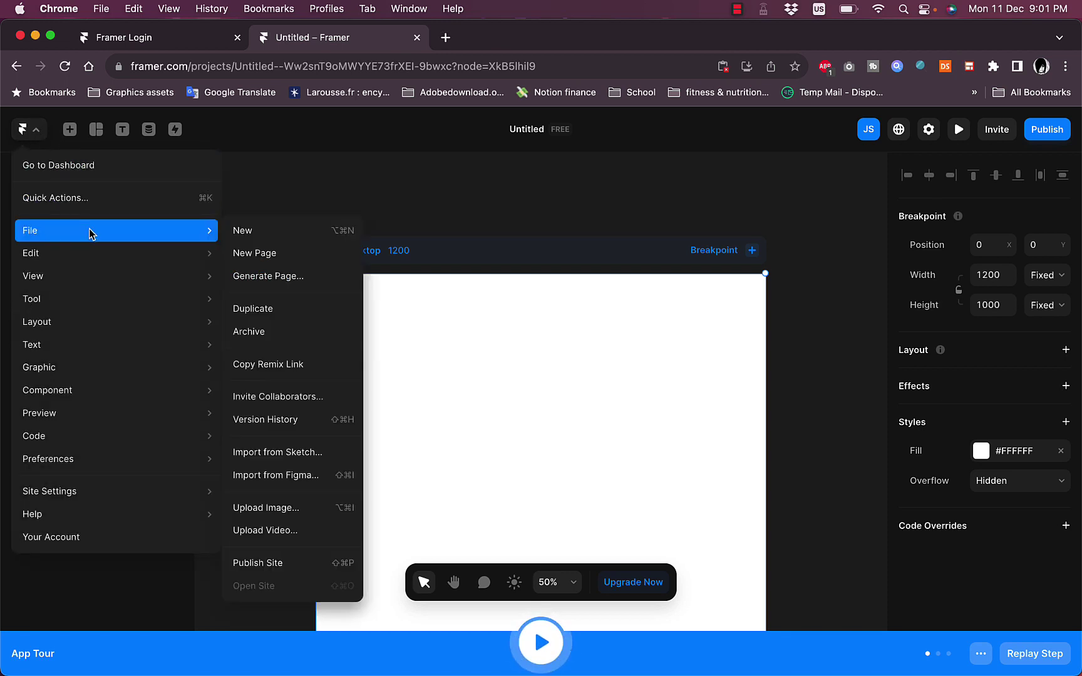
{"action": "mouse_move", "coordinate": [86, 253]}
{"action": "mouse_move", "coordinate": [86, 301]}
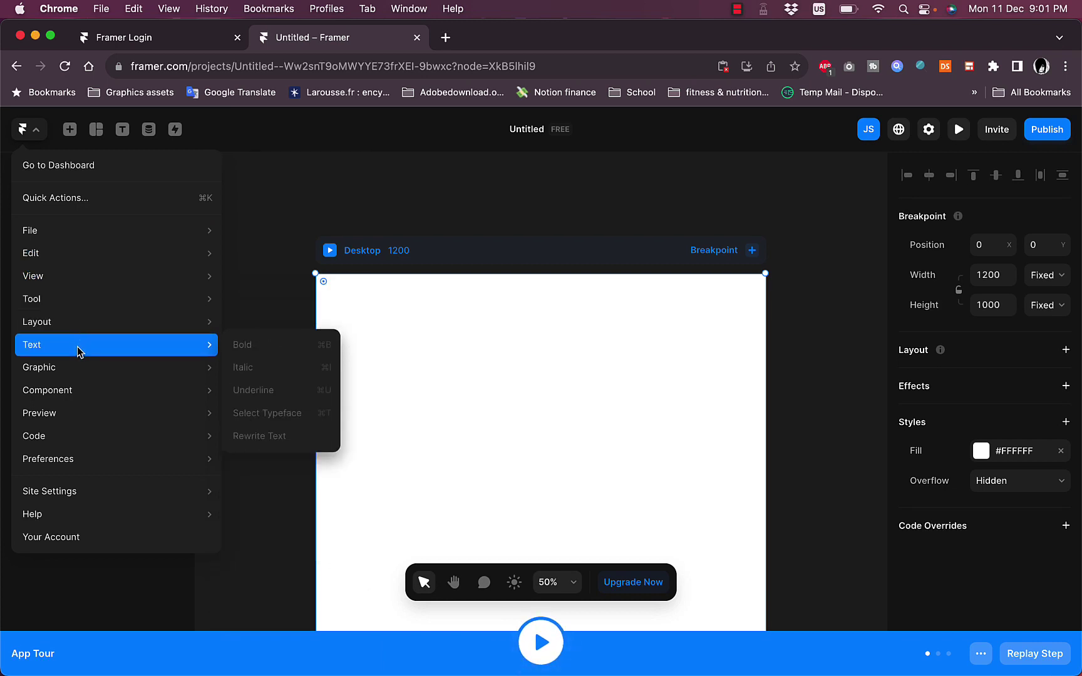
{"action": "mouse_move", "coordinate": [87, 398]}
{"action": "mouse_move", "coordinate": [87, 465]}
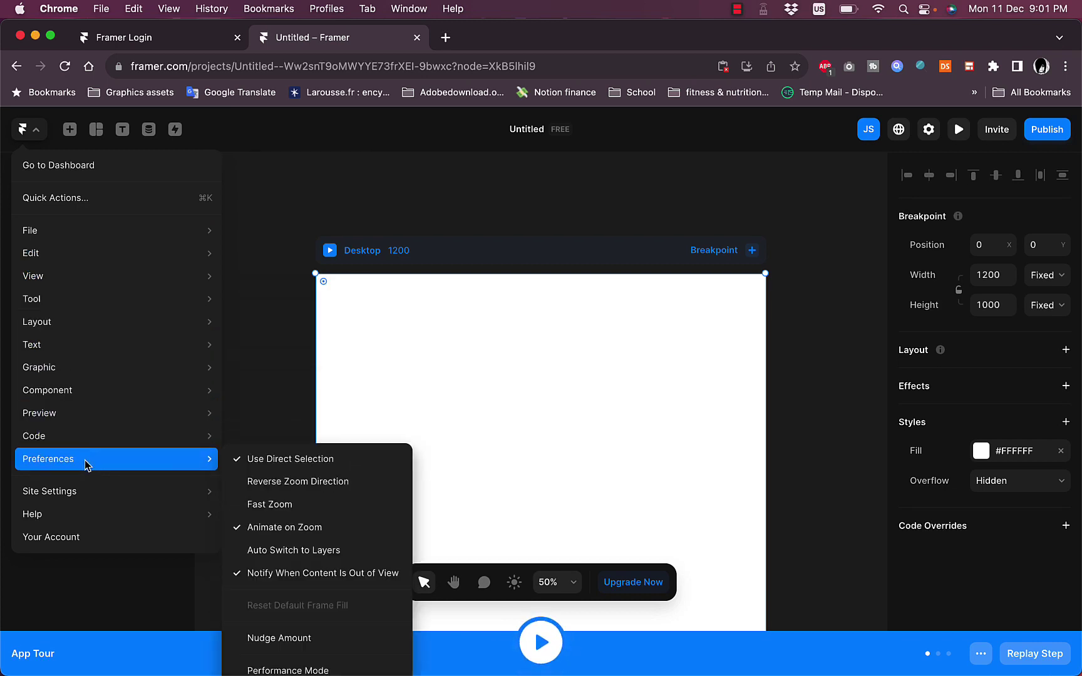
{"action": "mouse_move", "coordinate": [89, 488]}
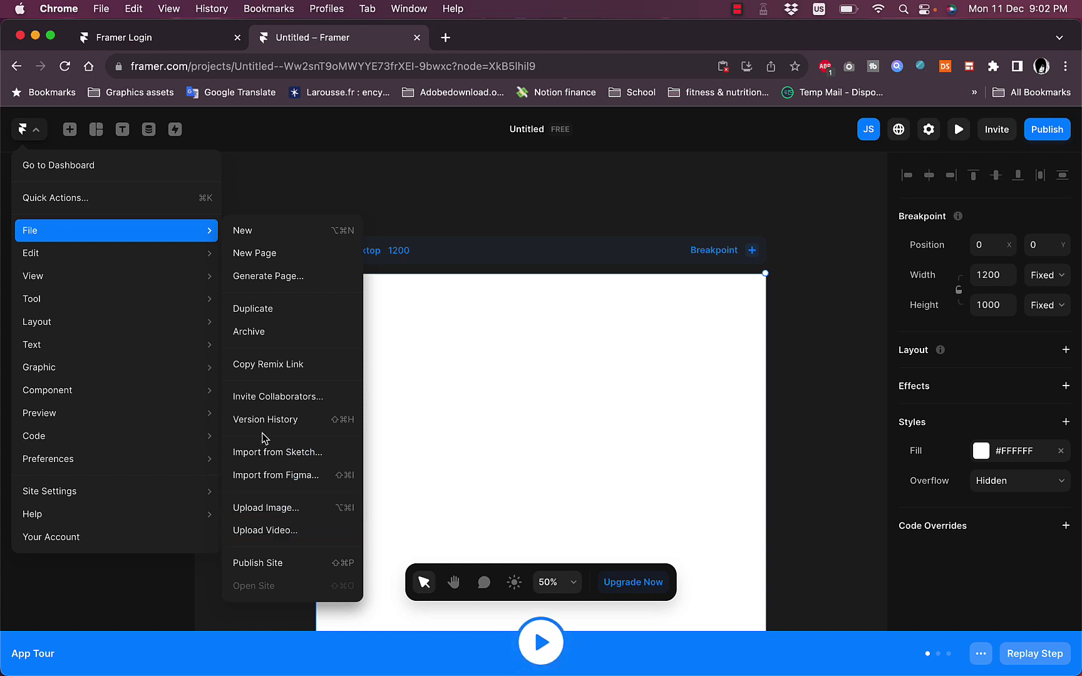
{"action": "key", "text": "Escape"}
Step: Return to the Home page and browse the ready-made page layouts, such as The Landing Page and Portfolio
{"action": "left_click", "coordinate": [59, 250]}
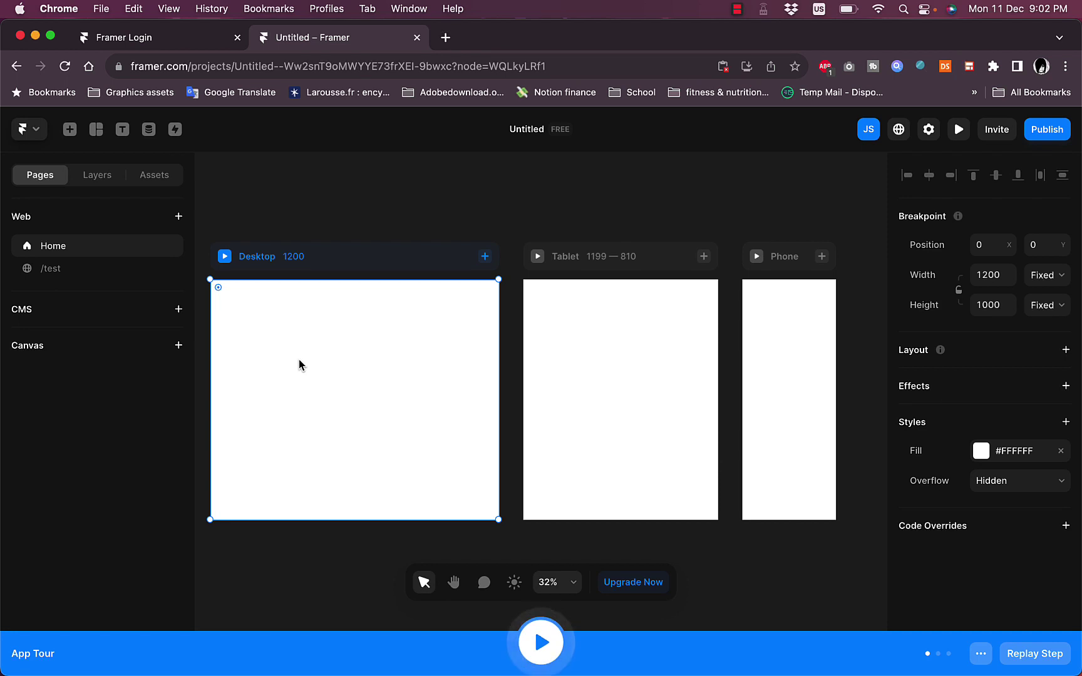
{"action": "left_click", "coordinate": [70, 129]}
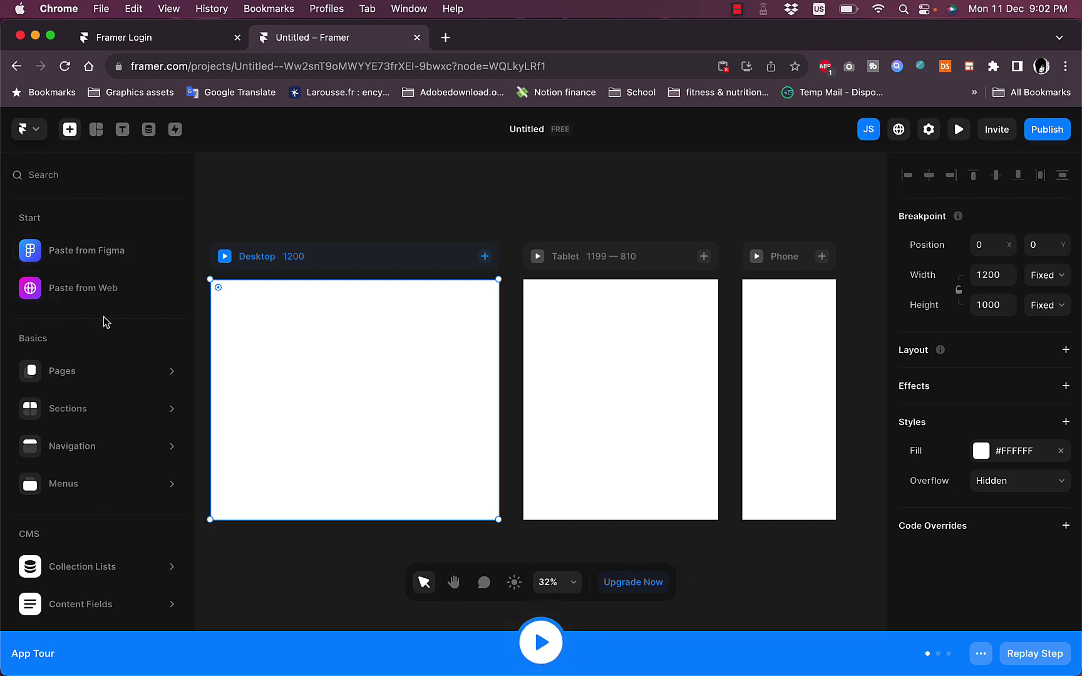
{"action": "mouse_move", "coordinate": [102, 364]}
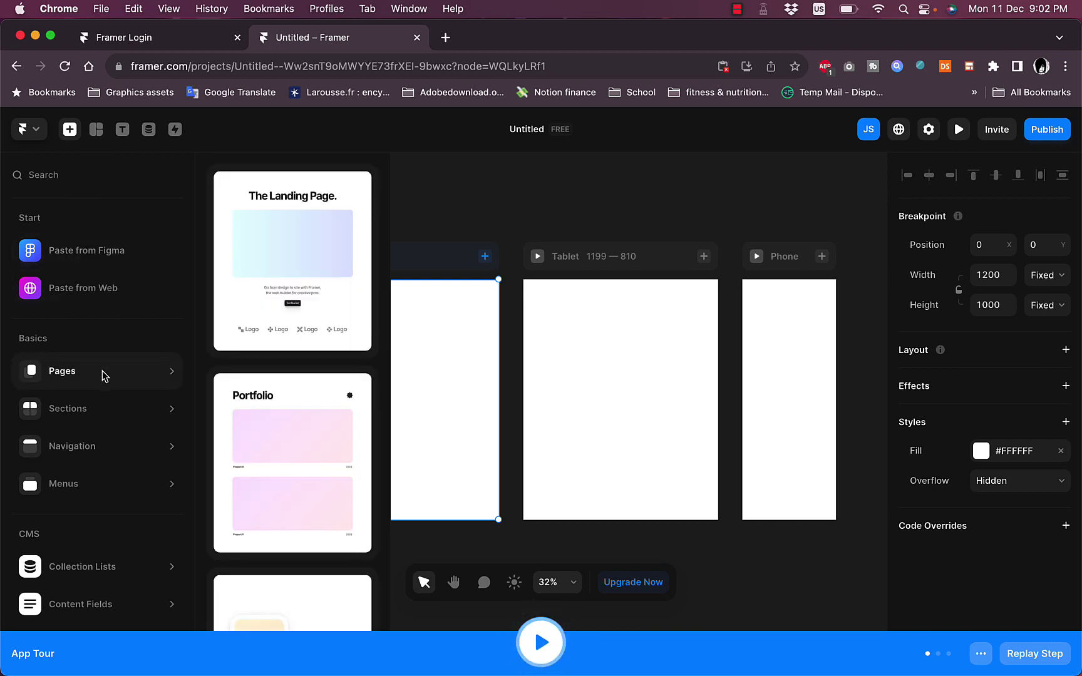
{"action": "mouse_move", "coordinate": [253, 311]}
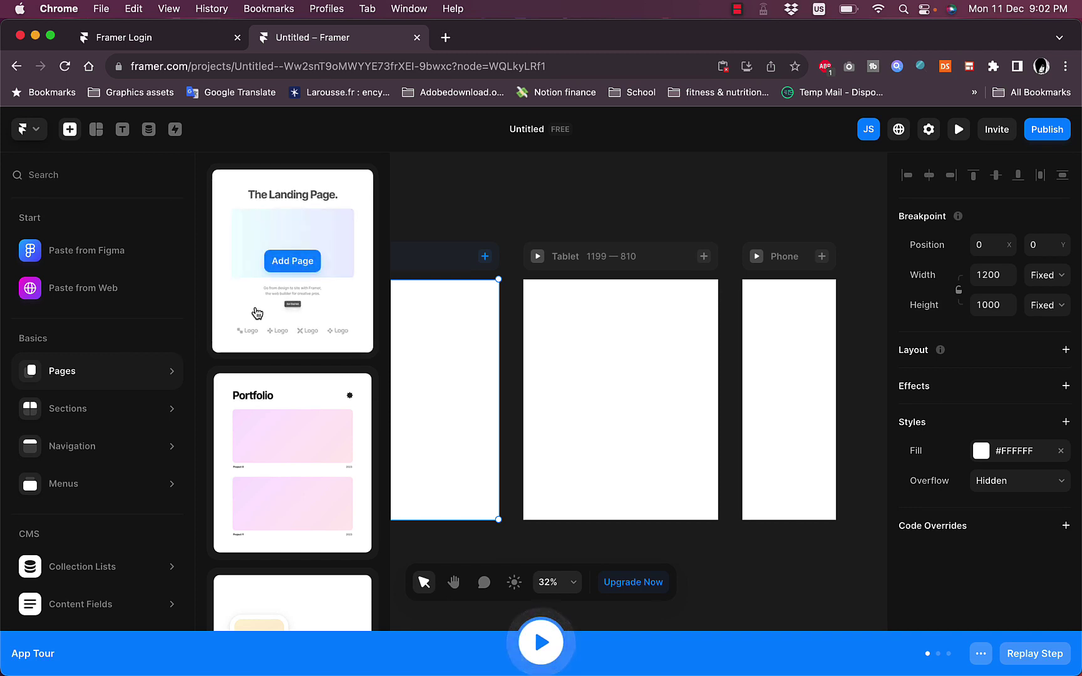
{"action": "mouse_move", "coordinate": [277, 441]}
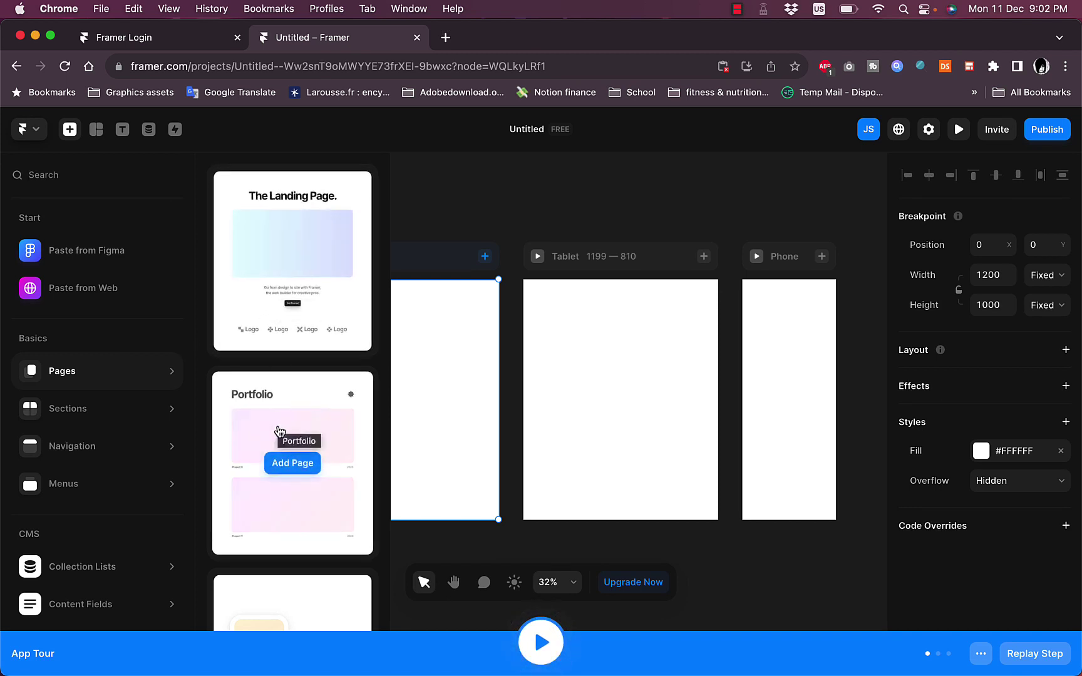
{"action": "scroll", "coordinate": [279, 434], "scroll_direction": "down", "scroll_amount": 1}
{"action": "scroll", "coordinate": [279, 434], "scroll_direction": "down", "scroll_amount": 10}
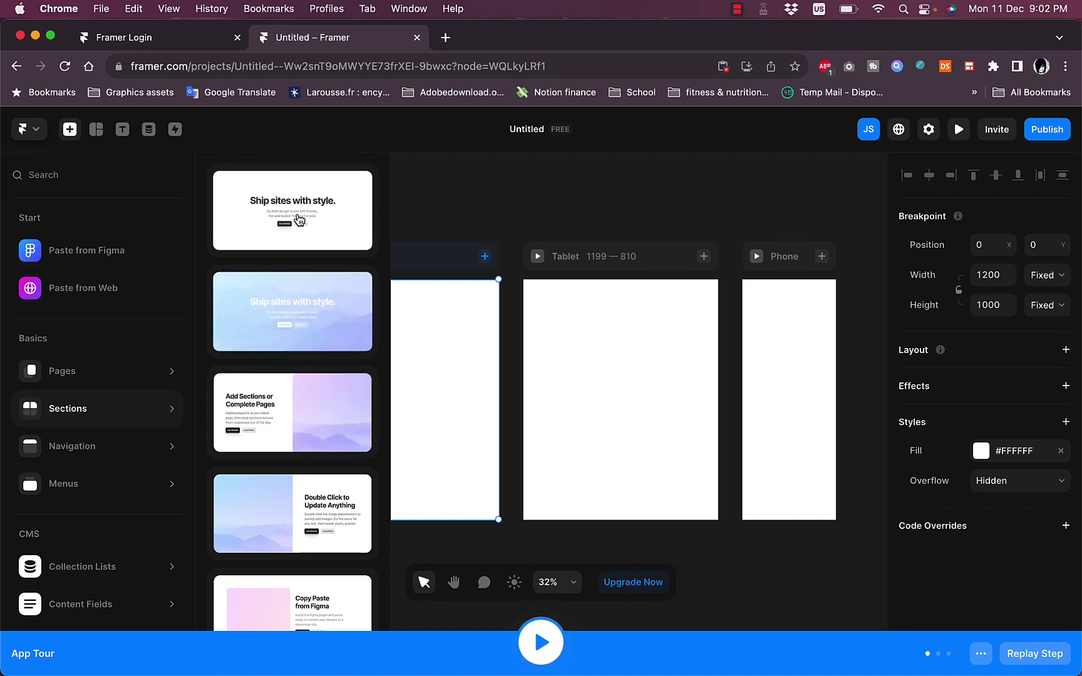
Step: Browse the ready-made sections and add the white "Ship sites with style." header section to the Home page's Desktop breakpoint
{"action": "scroll", "coordinate": [282, 345], "scroll_direction": "down", "scroll_amount": 10}
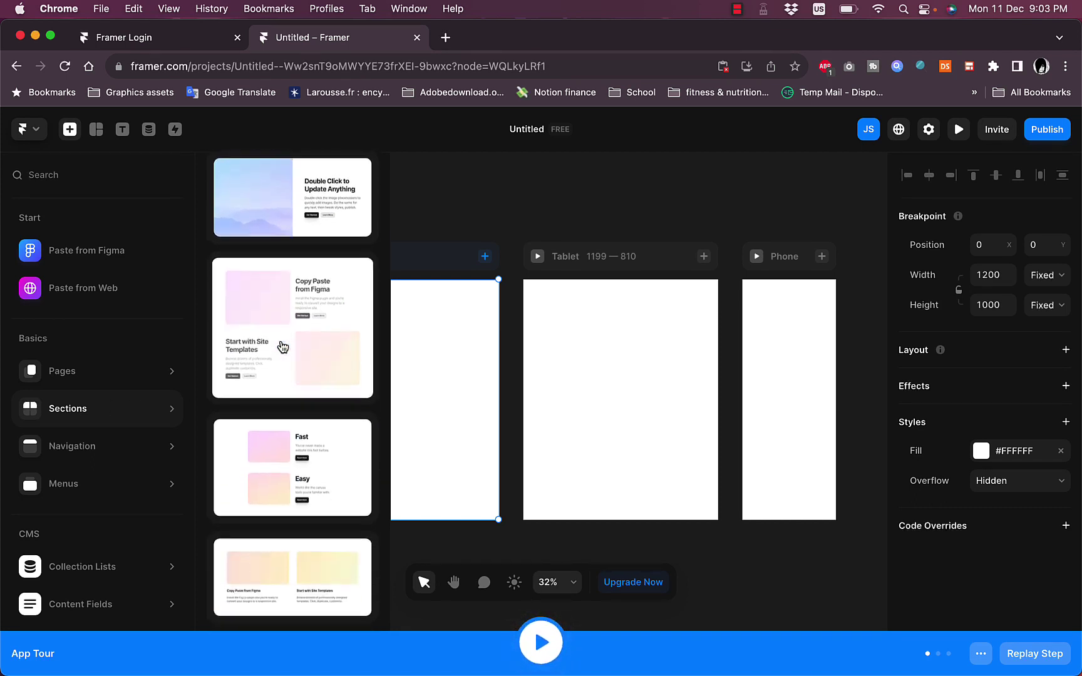
{"action": "scroll", "coordinate": [282, 347], "scroll_direction": "down", "scroll_amount": 10}
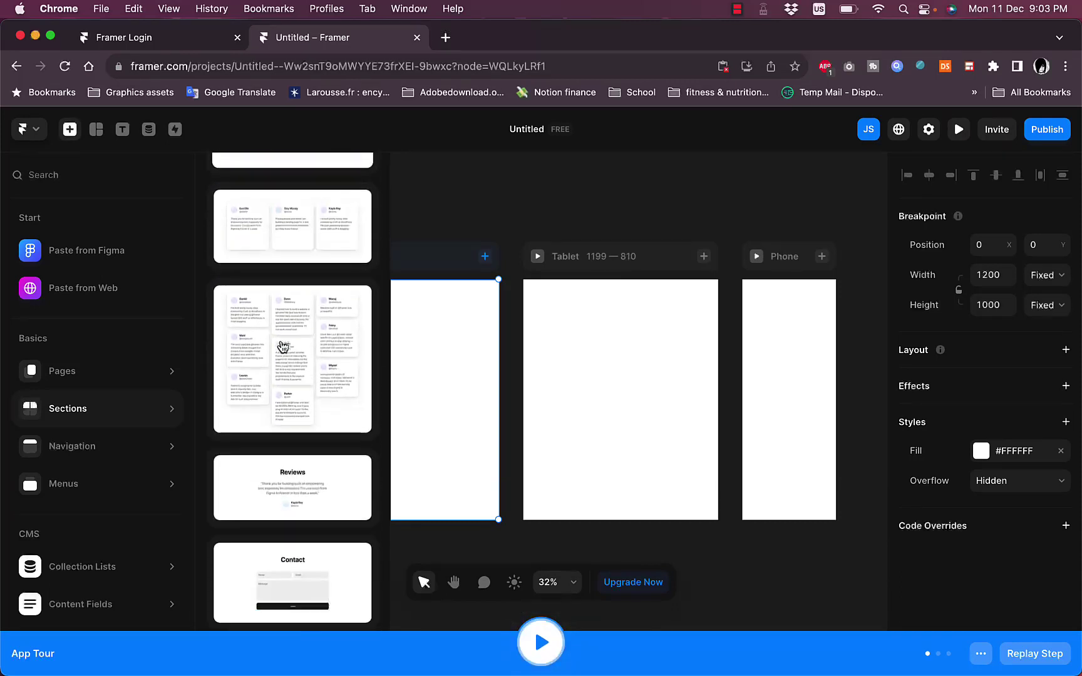
{"action": "scroll", "coordinate": [282, 346], "scroll_direction": "up", "scroll_amount": 20}
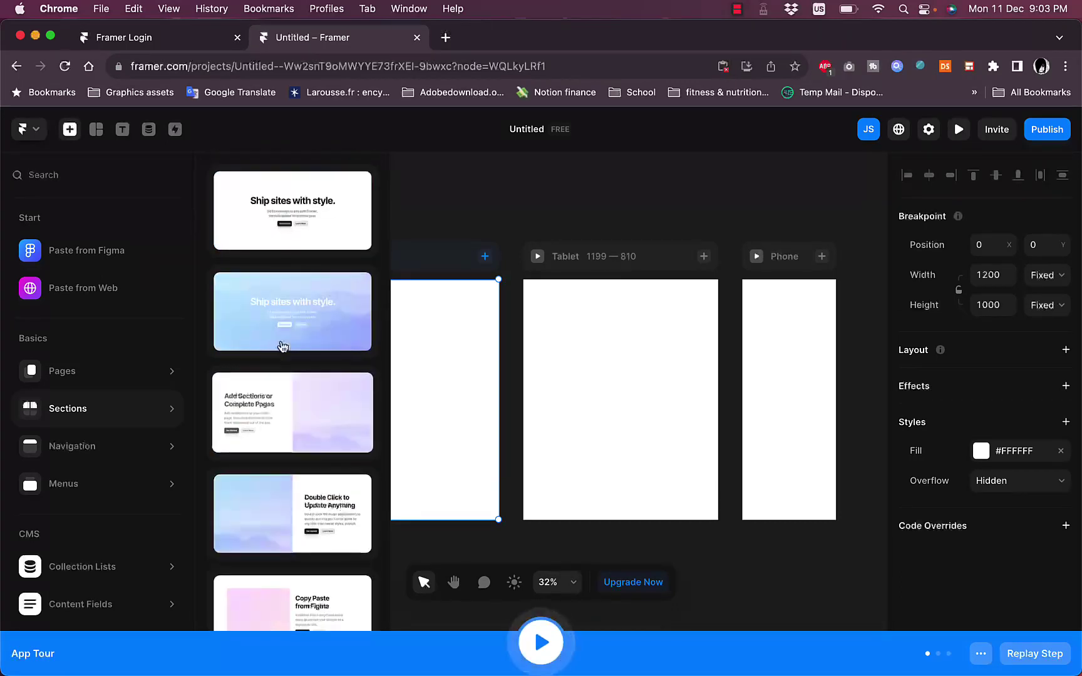
{"action": "left_click_drag", "start_coordinate": [275, 208], "coordinate": [349, 352]}
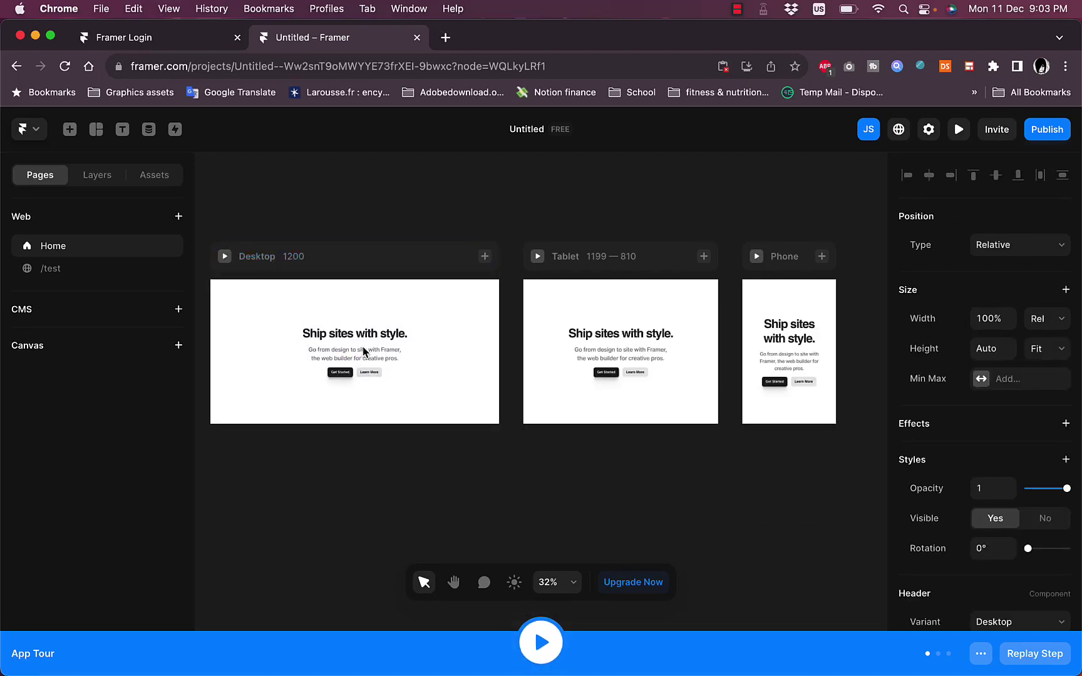
{"action": "key", "text": "Escape"}
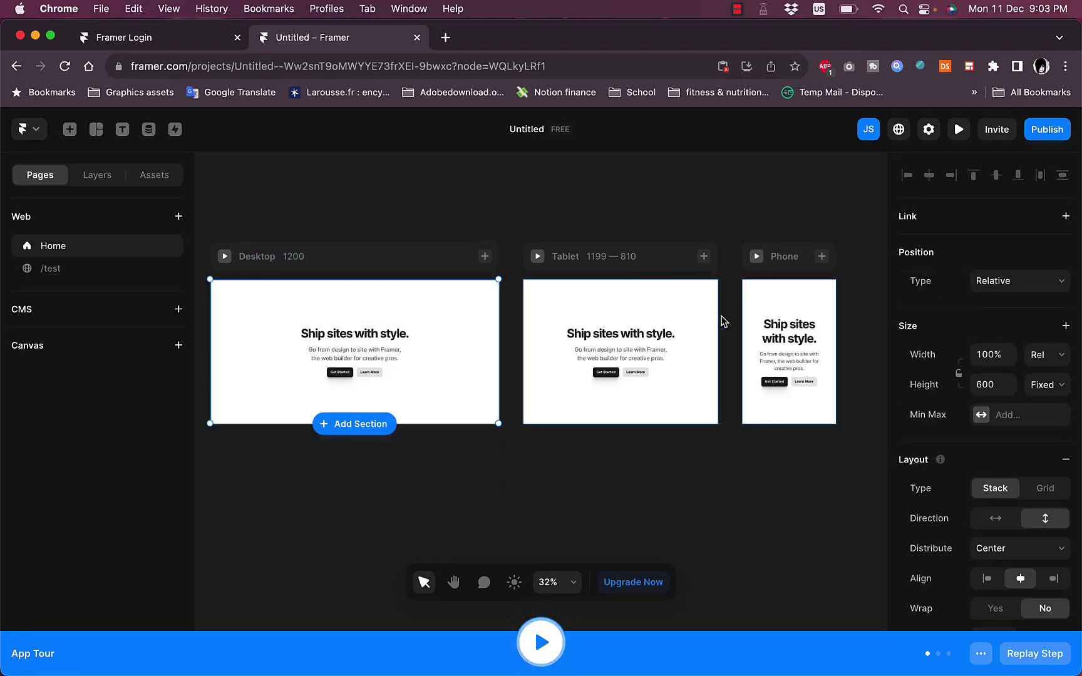
Step: Rewrite the "Ship sites with style." heading in the Desktop header section with AI
{"action": "scroll", "coordinate": [406, 336], "scroll_direction": "up", "scroll_amount": 10}
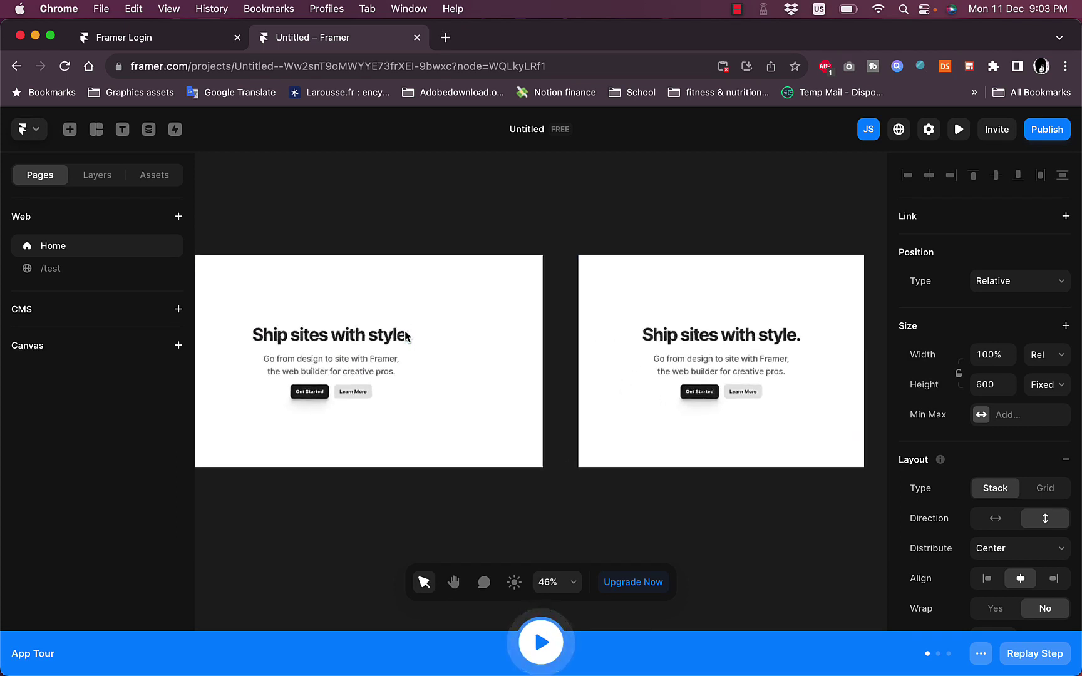
{"action": "right_click", "coordinate": [474, 448]}
{"action": "left_click", "coordinate": [451, 451]}
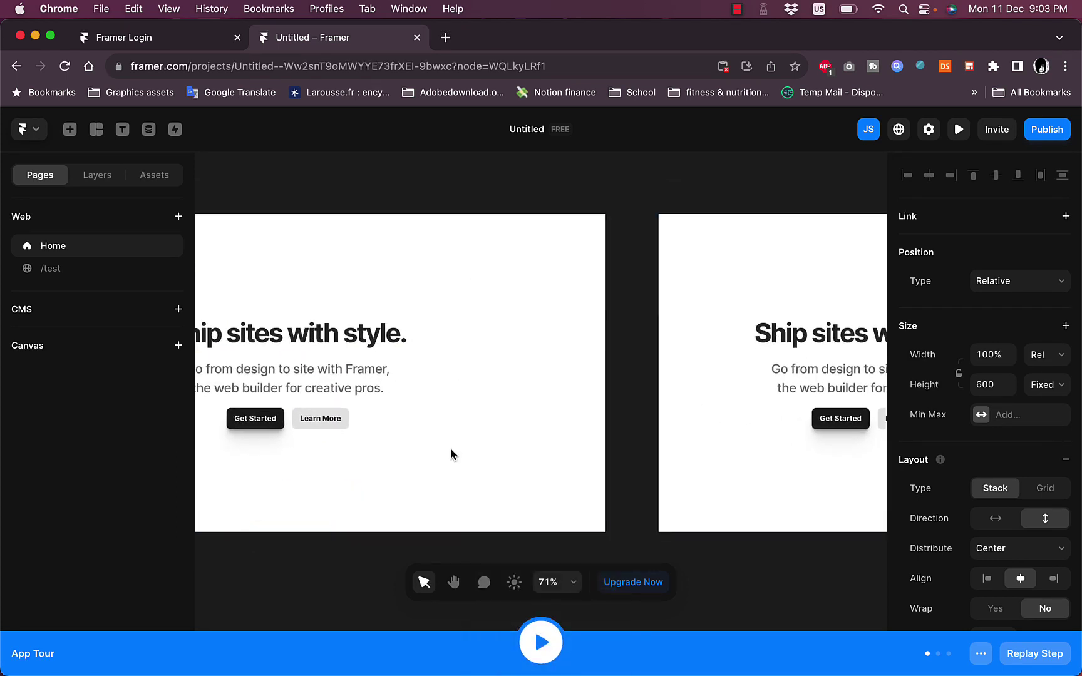
{"action": "left_click", "coordinate": [453, 584]}
{"action": "left_click_drag", "start_coordinate": [398, 485], "coordinate": [586, 499]}
{"action": "scroll", "coordinate": [587, 499], "scroll_direction": "up", "scroll_amount": 2}
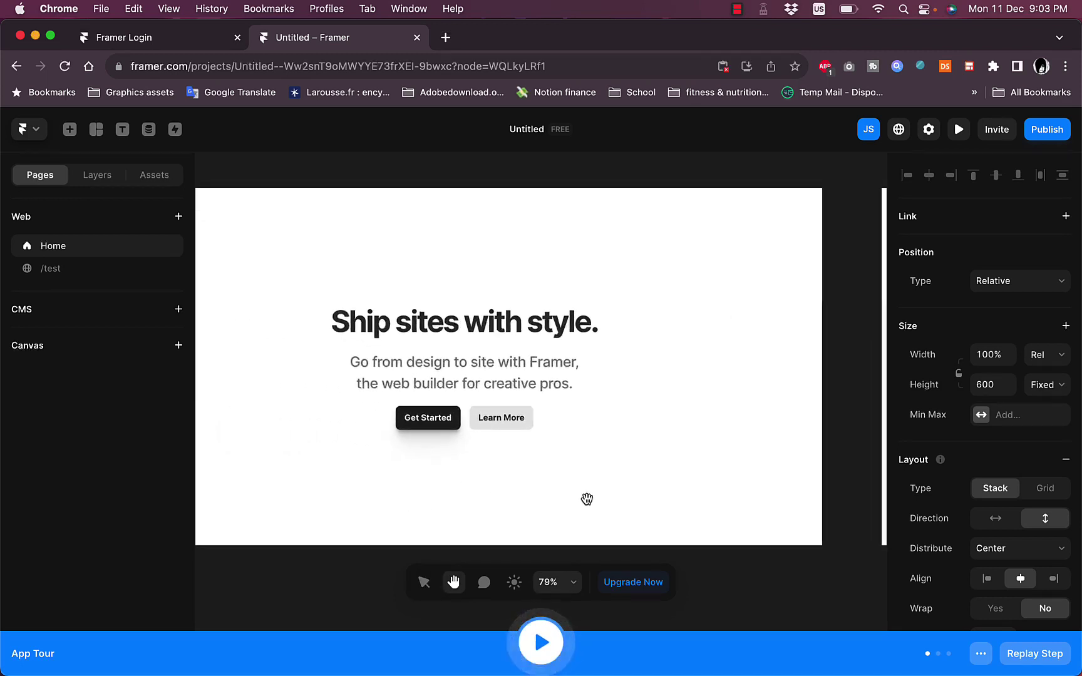
{"action": "left_click", "coordinate": [429, 585]}
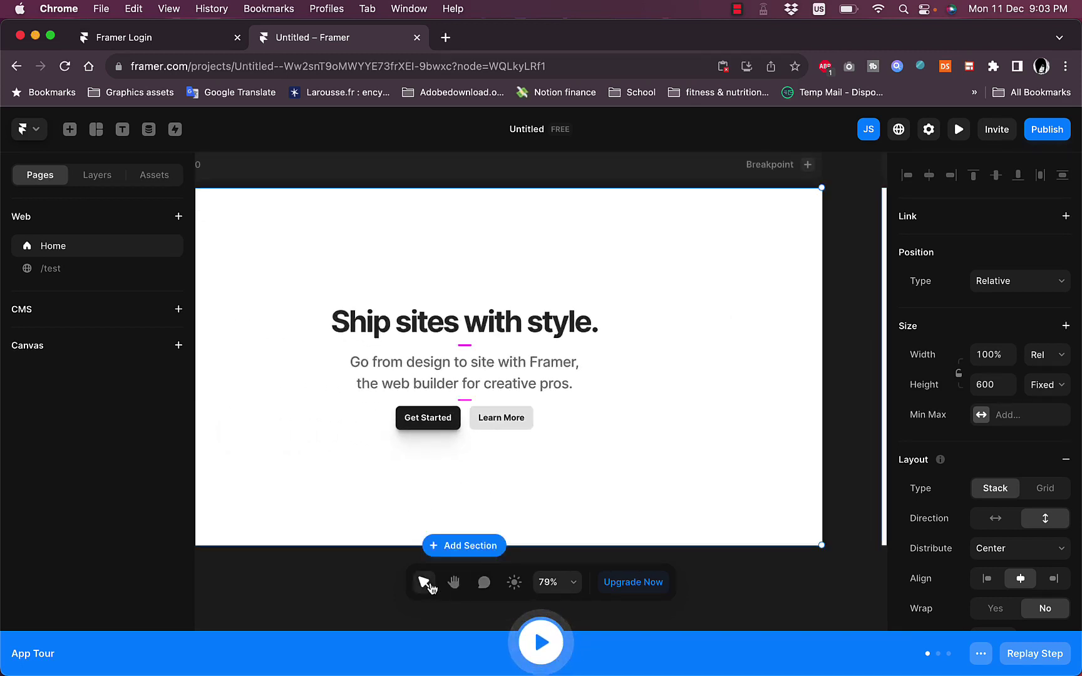
{"action": "left_click", "coordinate": [456, 322]}
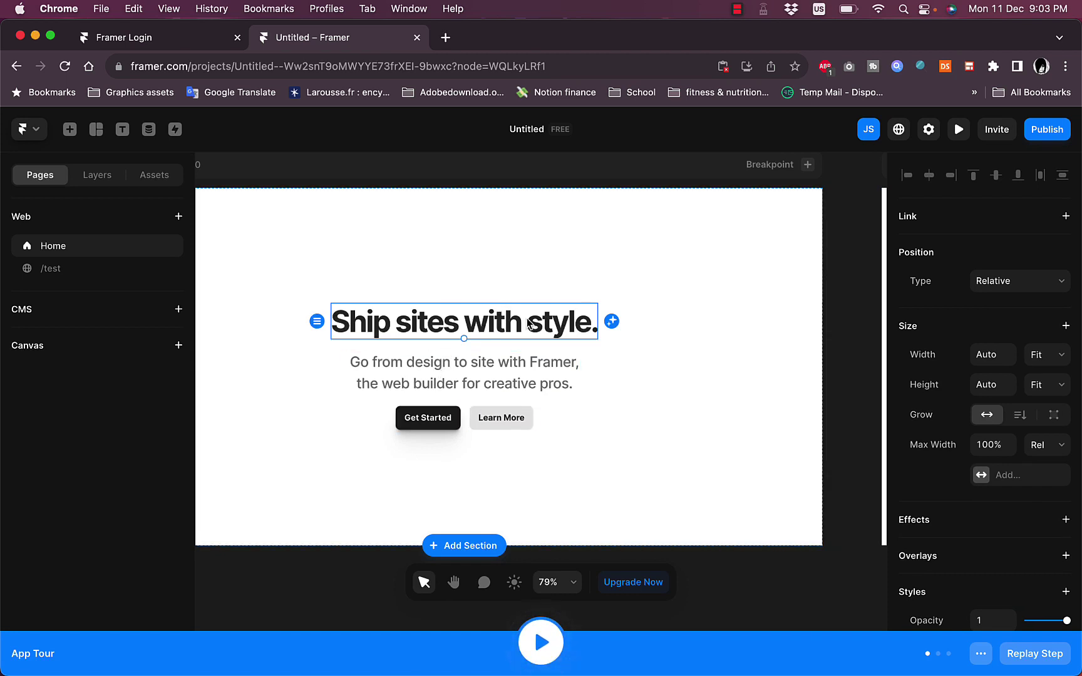
{"action": "key", "text": "Return"}
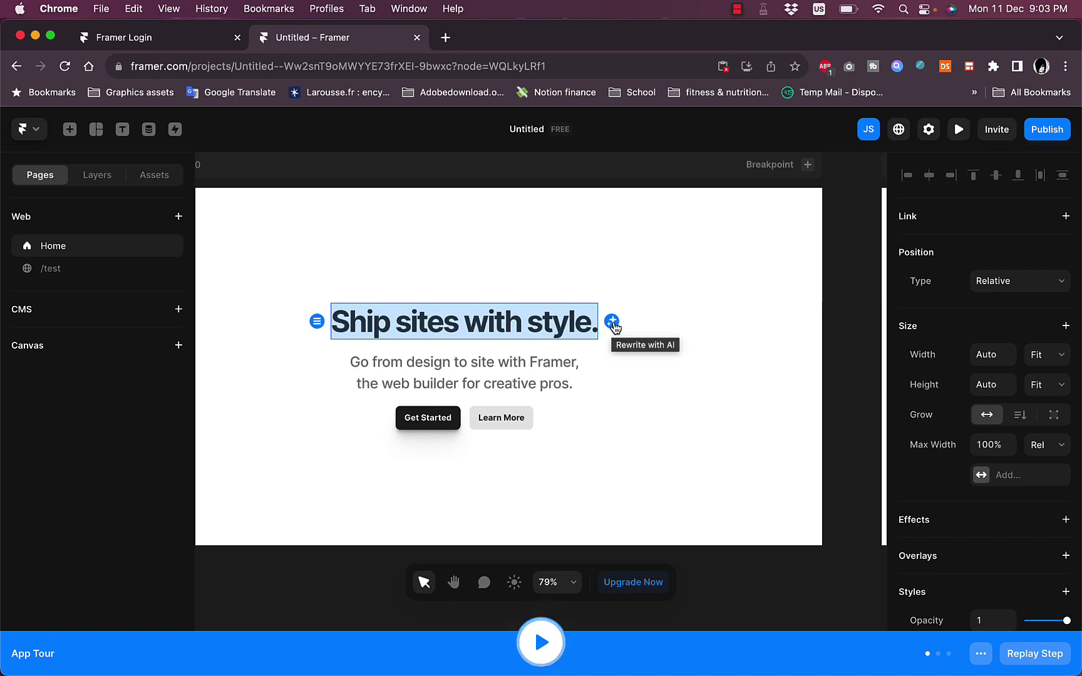
{"action": "key", "text": "Escape"}
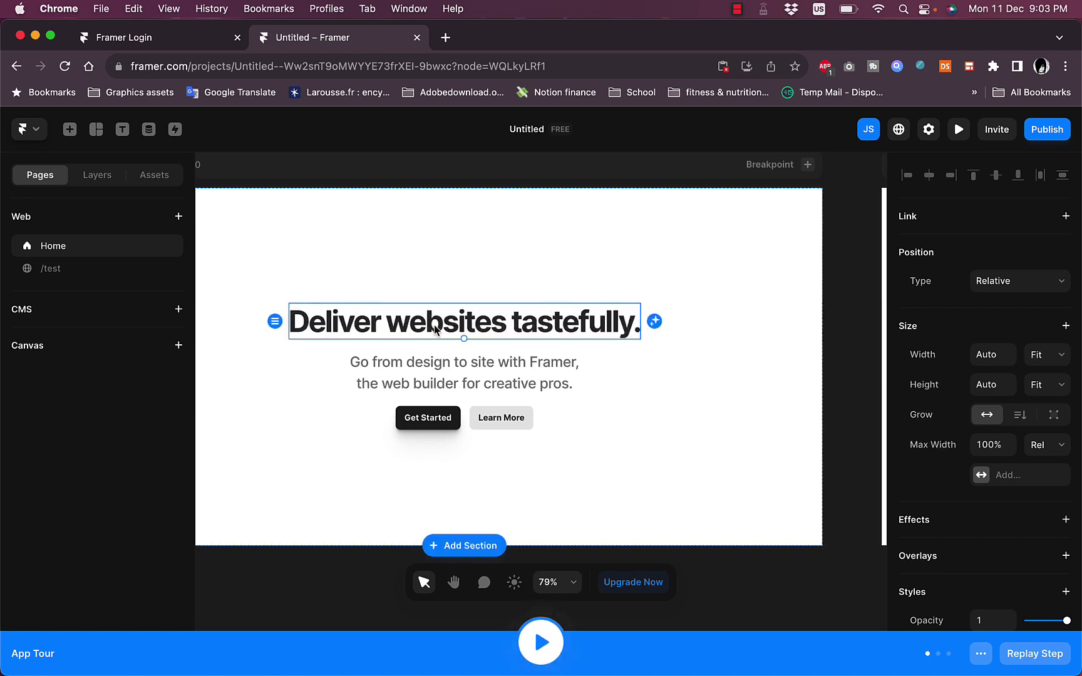
Step: Rewrite the paragraph below the Desktop heading with AI
{"action": "left_click", "coordinate": [489, 383]}
{"action": "left_click", "coordinate": [594, 374]}
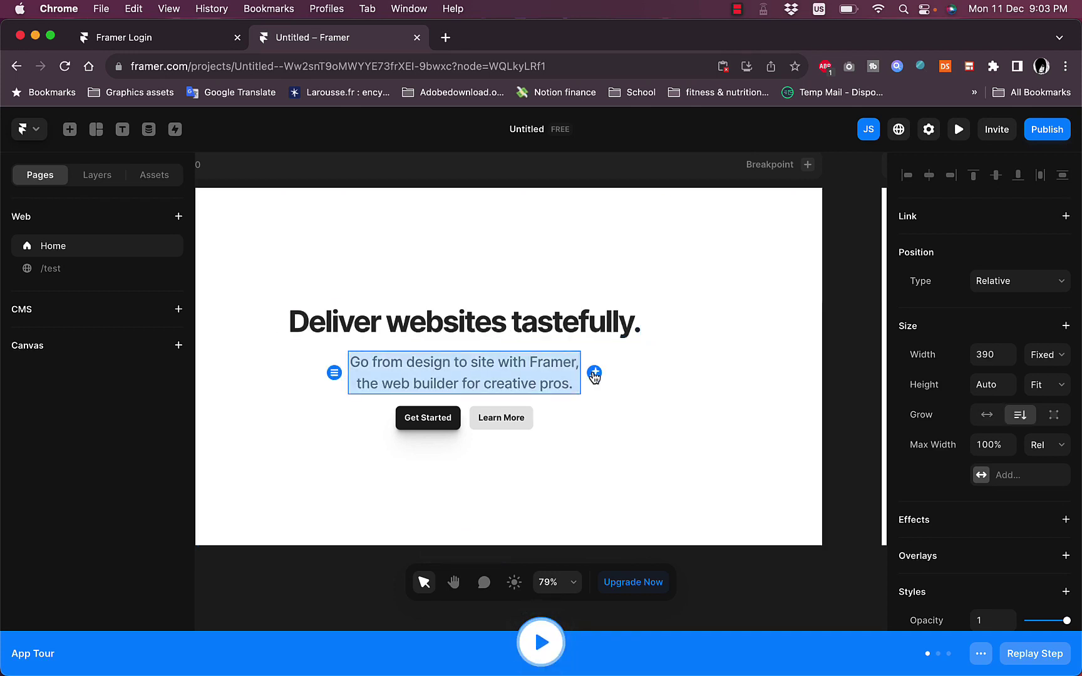
{"action": "left_click", "coordinate": [593, 374]}
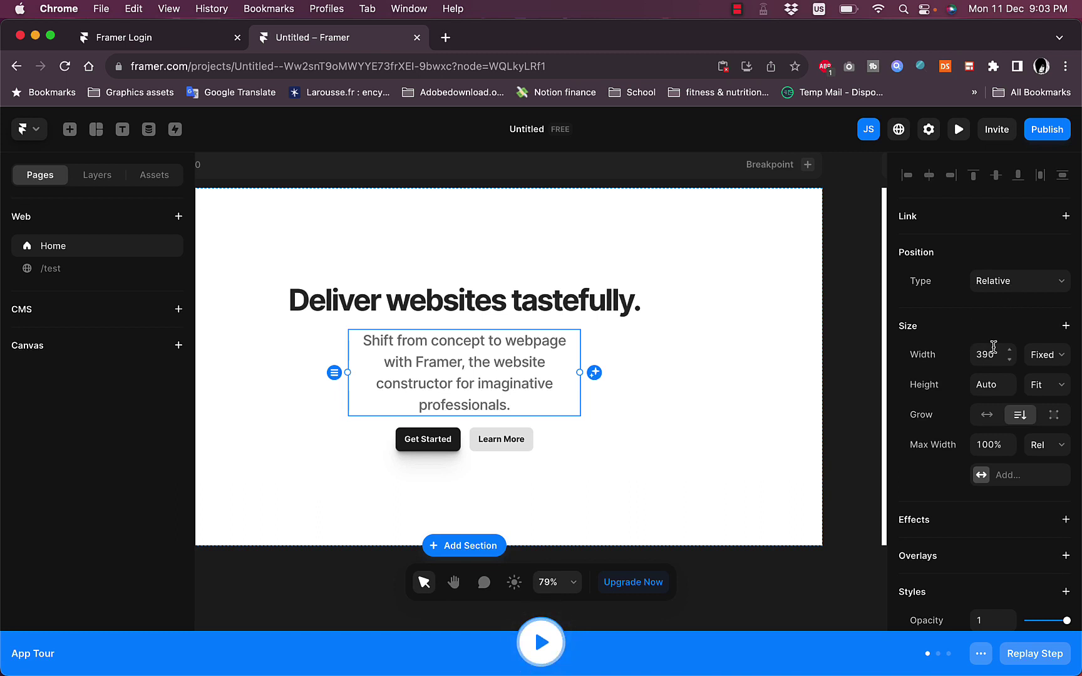
Step: Add a Hover effect to the paragraph below the heading, keeping its default settings
{"action": "scroll", "coordinate": [1002, 390], "scroll_direction": "down", "scroll_amount": 5}
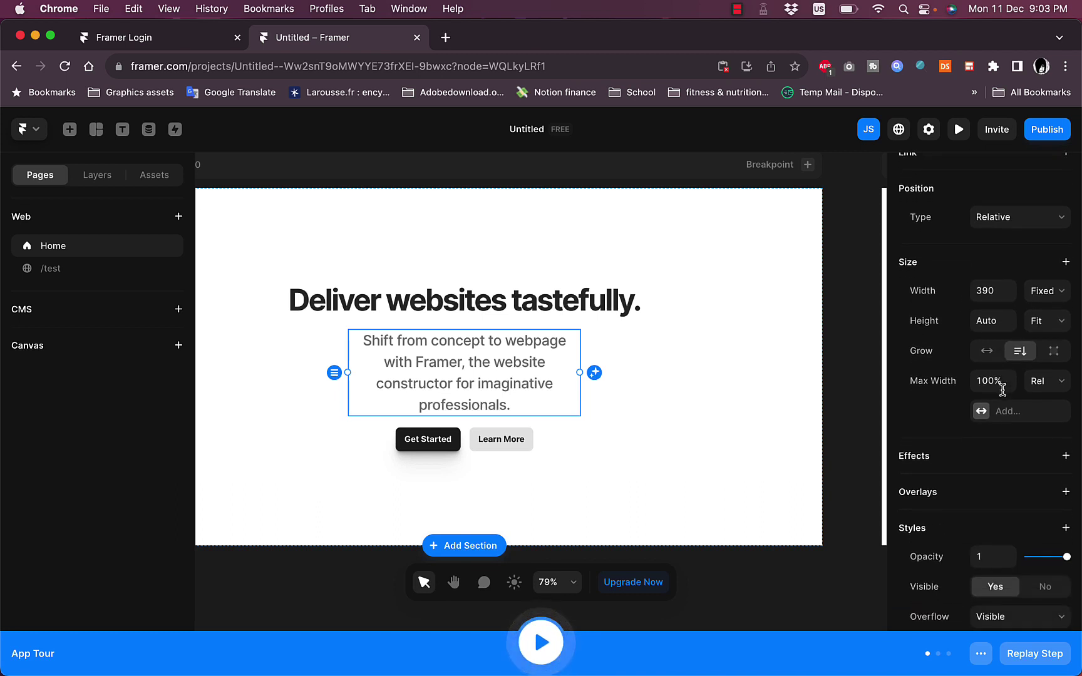
{"action": "left_click", "coordinate": [969, 339]}
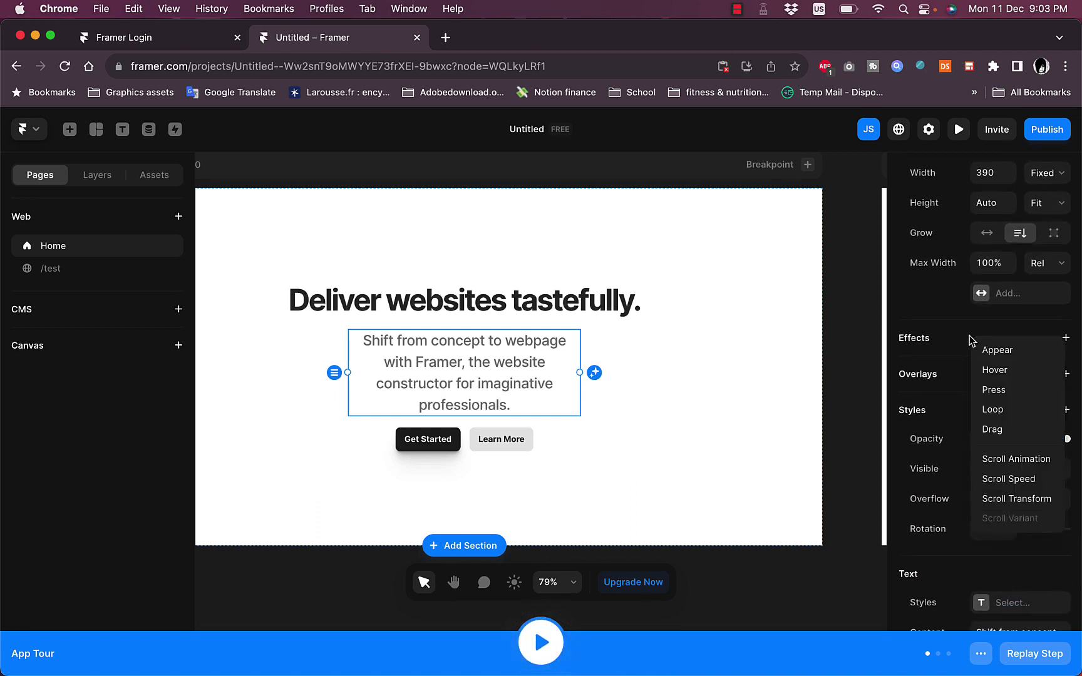
{"action": "left_click", "coordinate": [998, 374]}
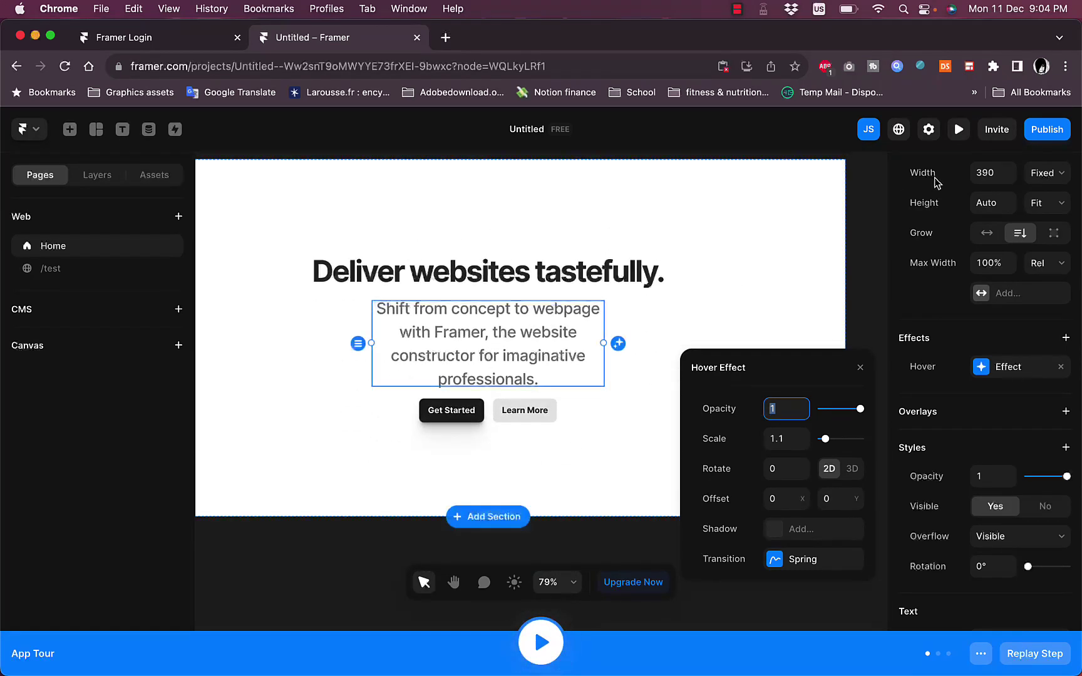
{"action": "left_click", "coordinate": [504, 369]}
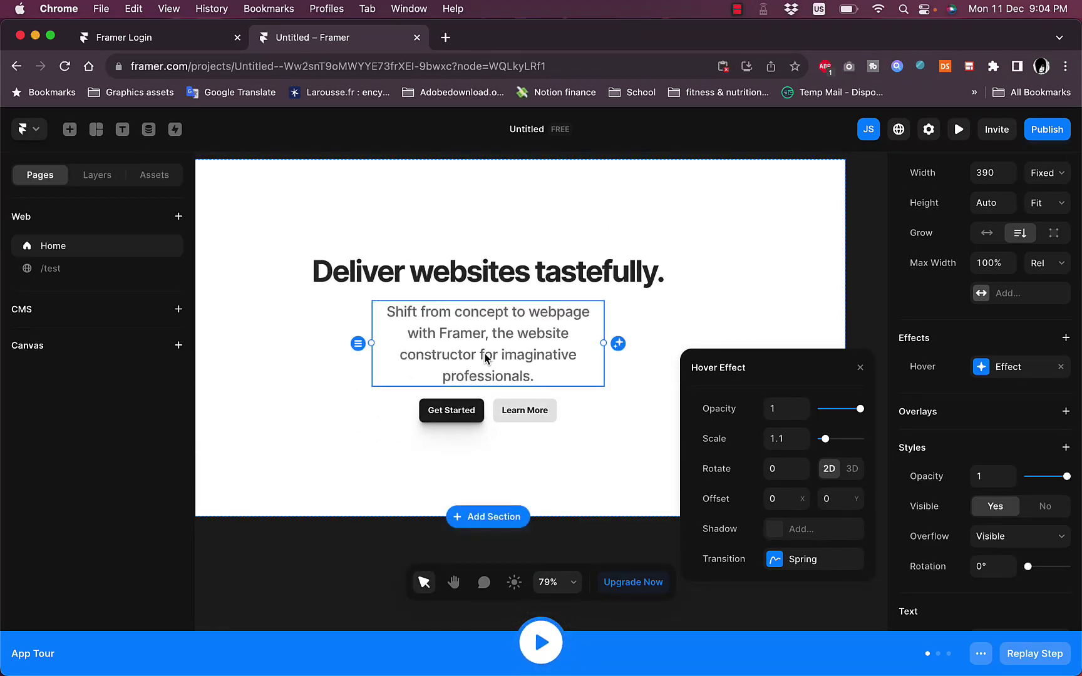
Step: Select the paragraph's entire text and set its font to Instrument Serif and its color to red #F00000
{"action": "double_click", "coordinate": [511, 377]}
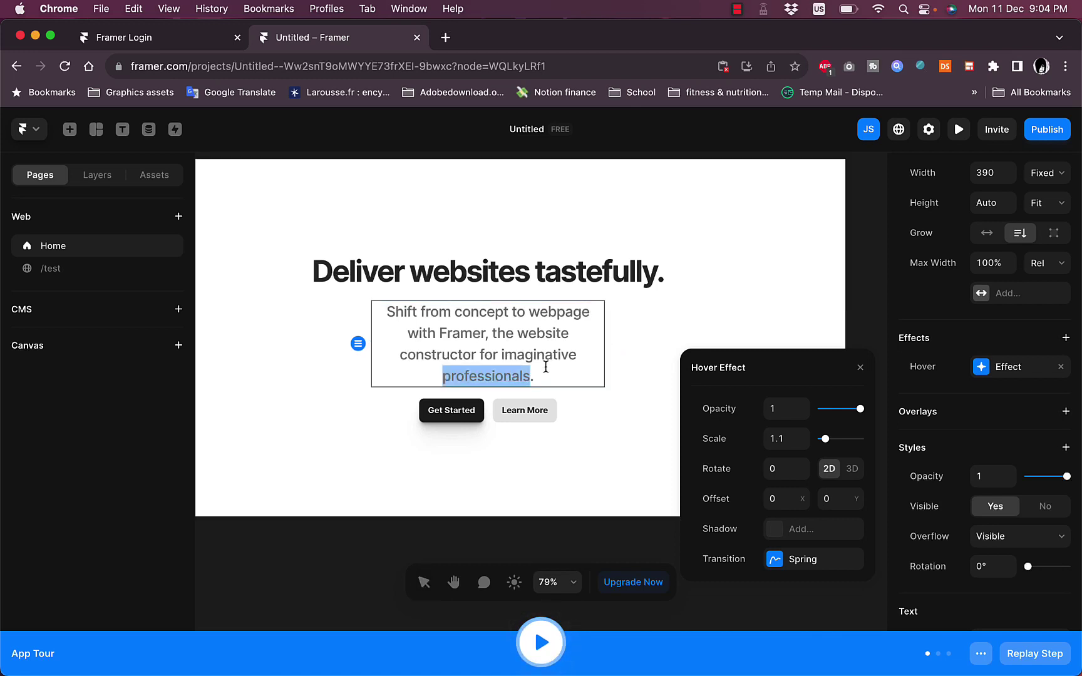
{"action": "left_click_drag", "start_coordinate": [545, 375], "coordinate": [369, 301]}
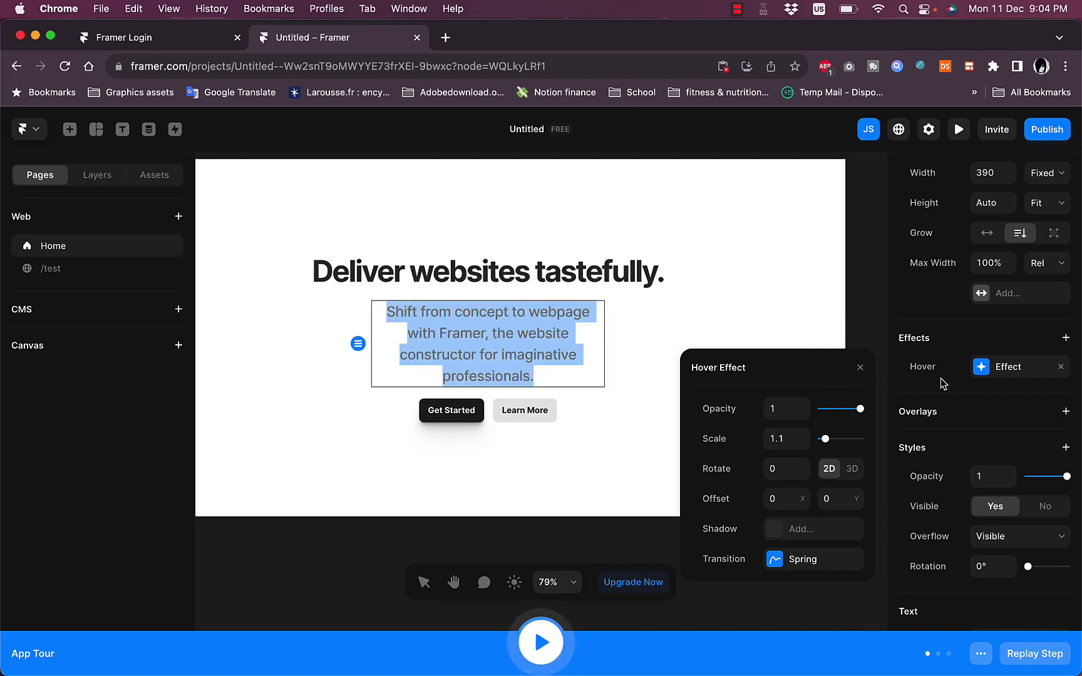
{"action": "left_click", "coordinate": [860, 369]}
{"action": "scroll", "coordinate": [950, 405], "scroll_direction": "down", "scroll_amount": 5}
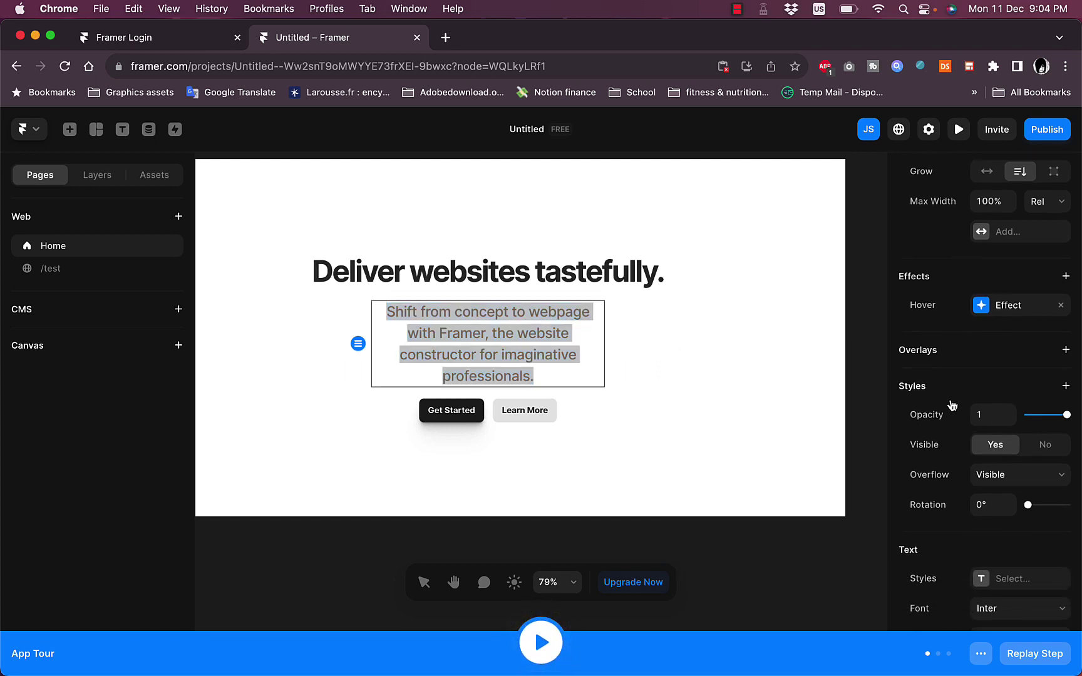
{"action": "scroll", "coordinate": [951, 405], "scroll_direction": "down", "scroll_amount": 3}
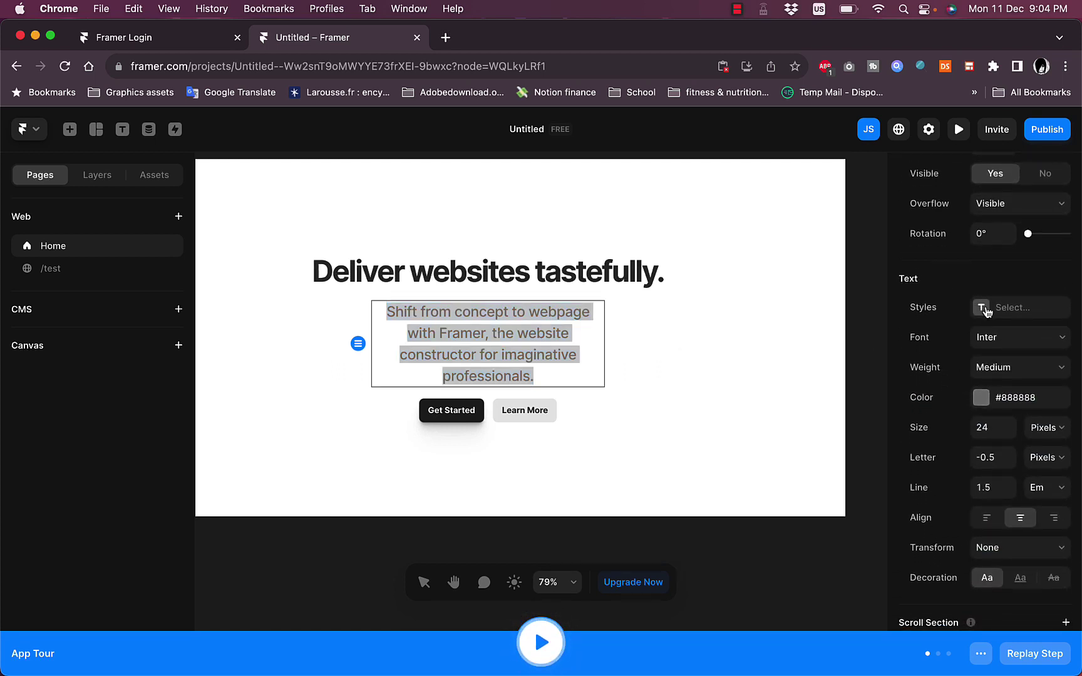
{"action": "left_click", "coordinate": [999, 345]}
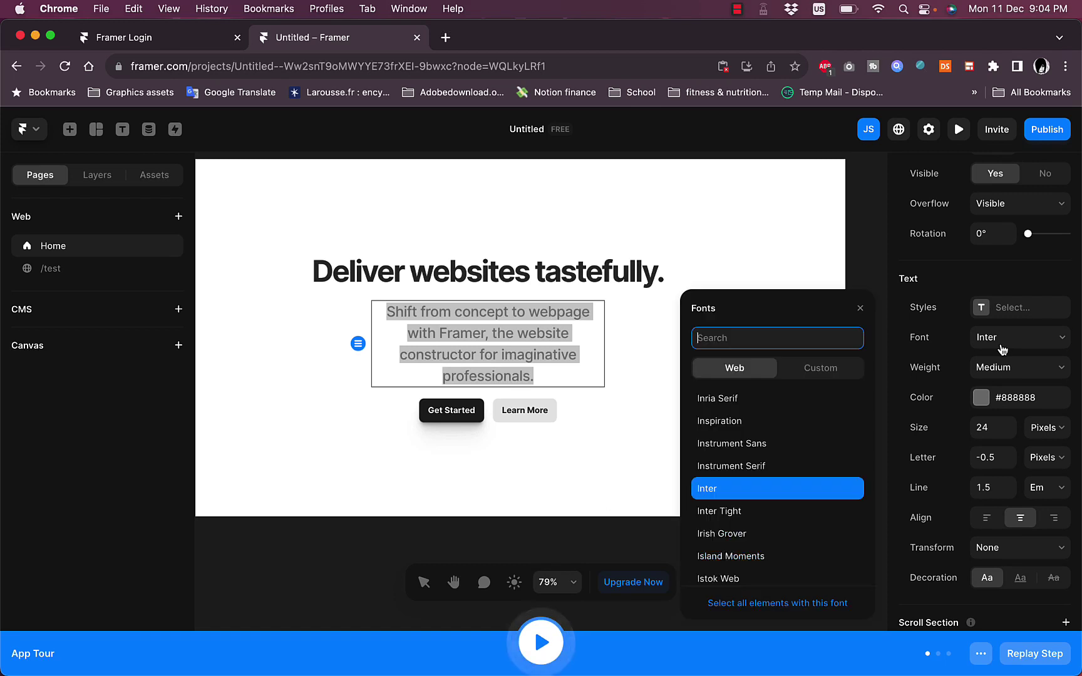
{"action": "left_click", "coordinate": [739, 470]}
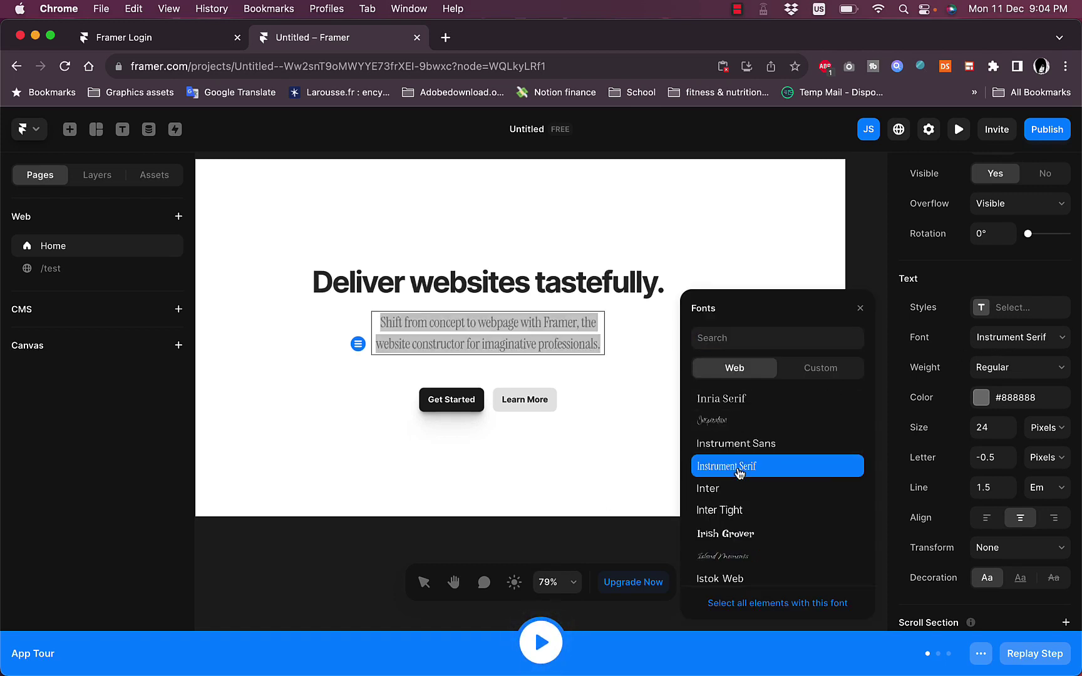
{"action": "left_click", "coordinate": [980, 401]}
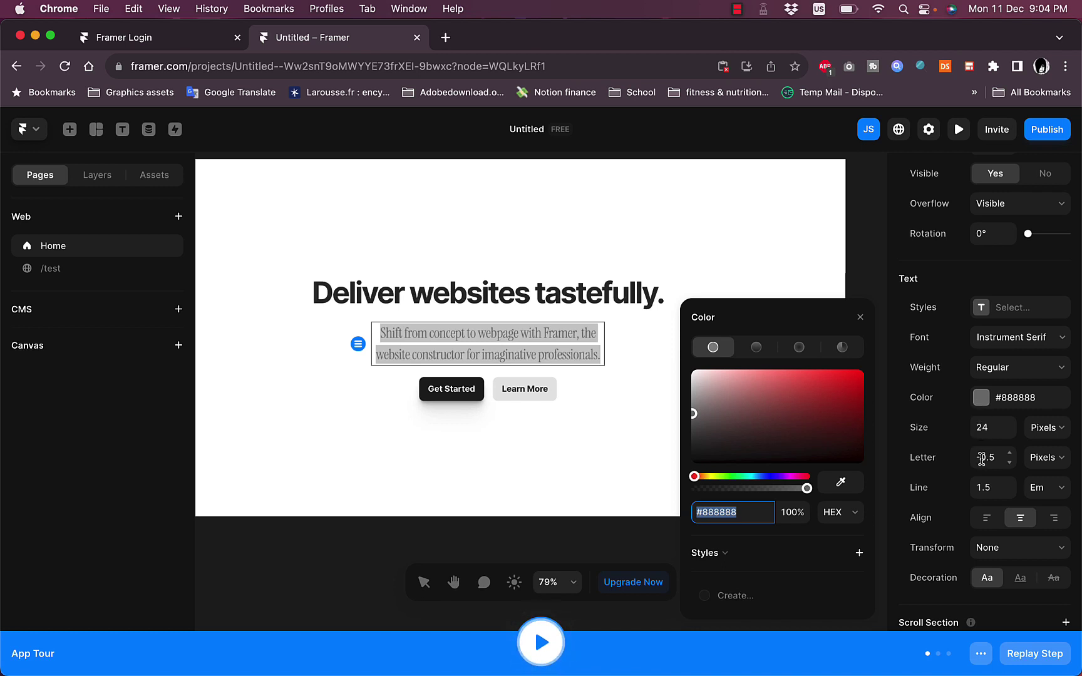
{"action": "left_click_drag", "start_coordinate": [839, 410], "coordinate": [865, 380]}
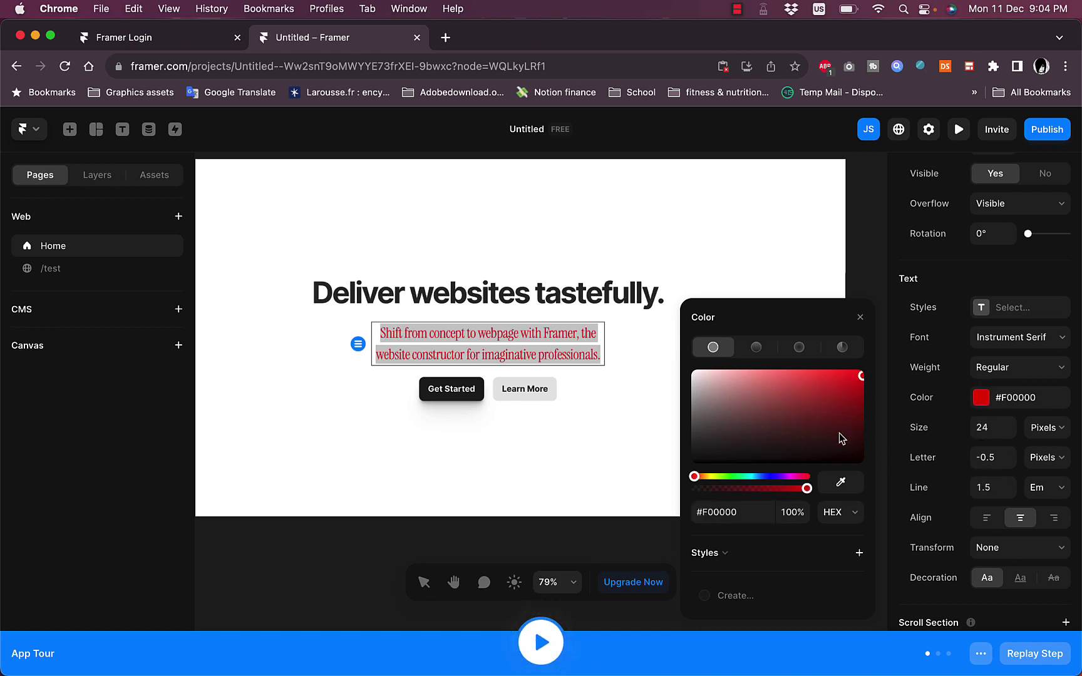
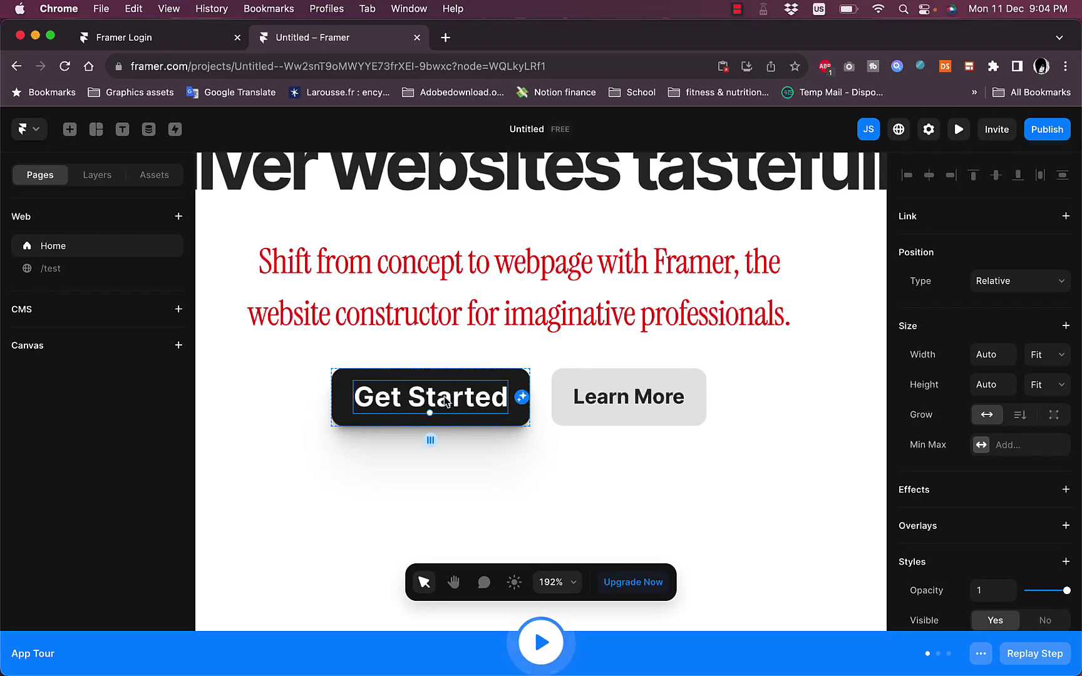
Step: Change the "Get Started" button's label to "sign up"
{"action": "double_click", "coordinate": [444, 396]}
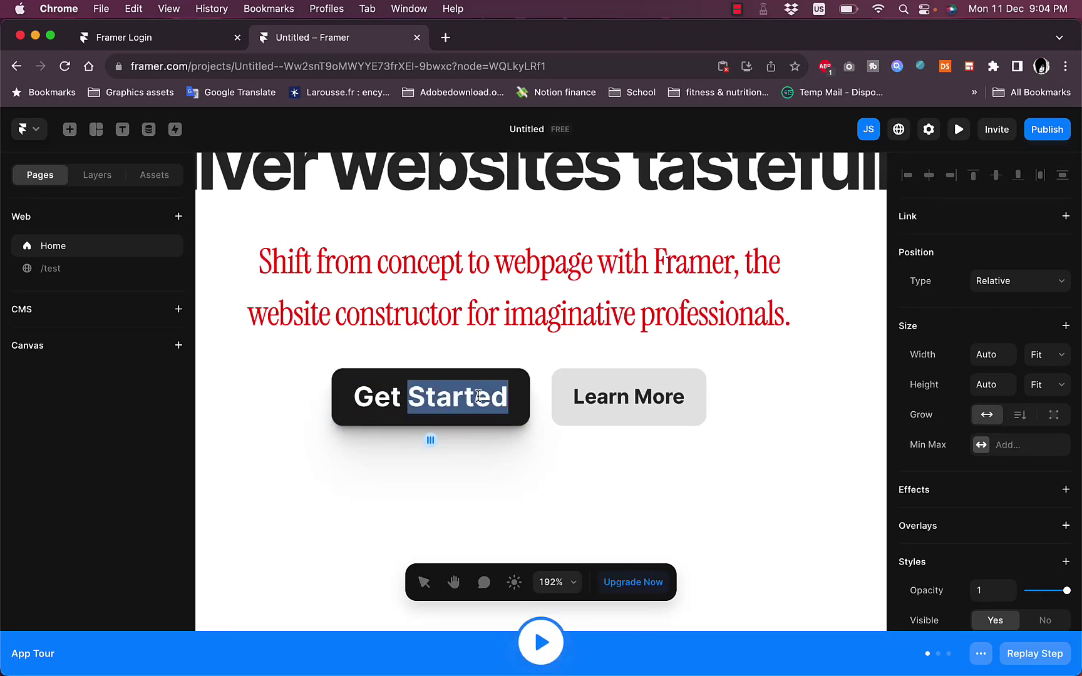
{"action": "left_click_drag", "start_coordinate": [506, 401], "coordinate": [357, 406]}
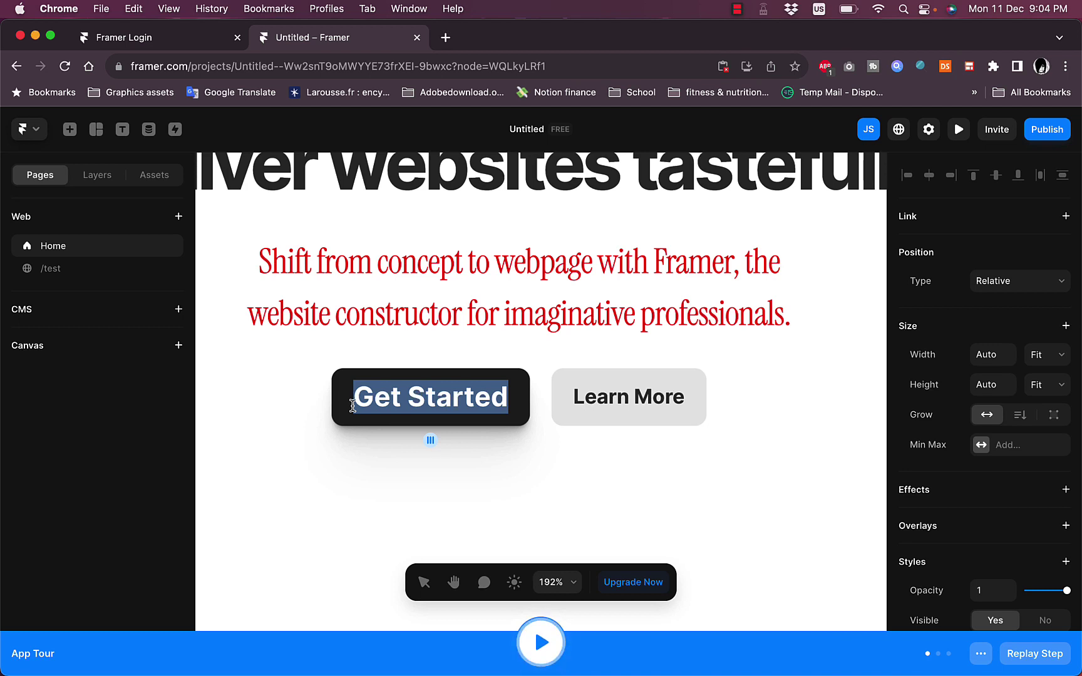
{"action": "type", "text": "sign u"}
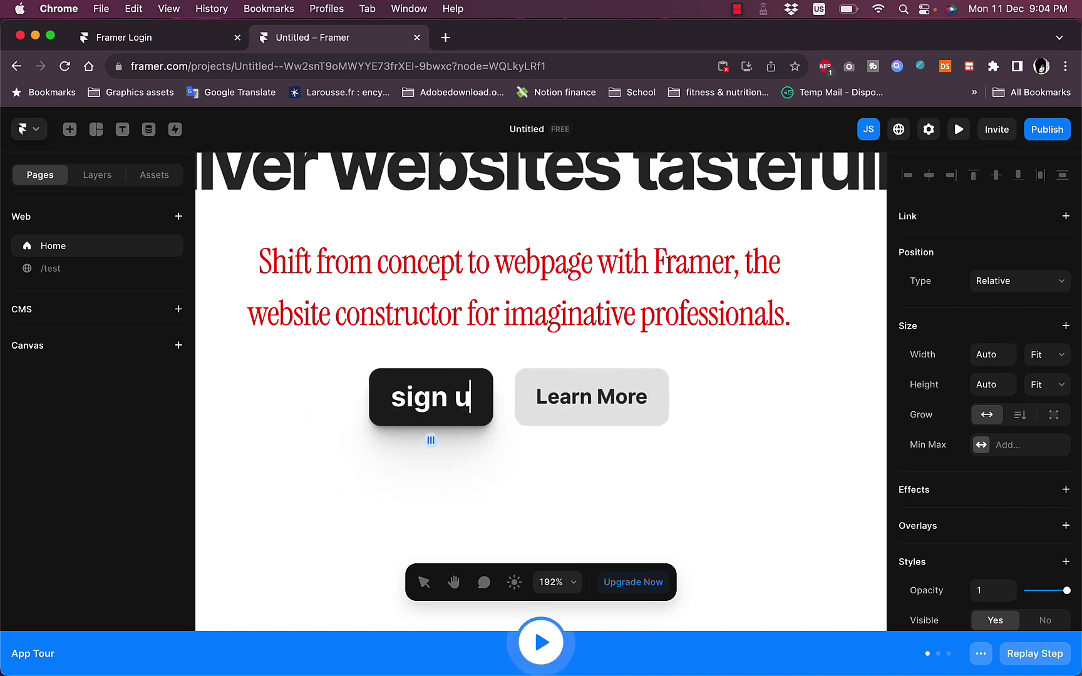
{"action": "type", "text": "p"}
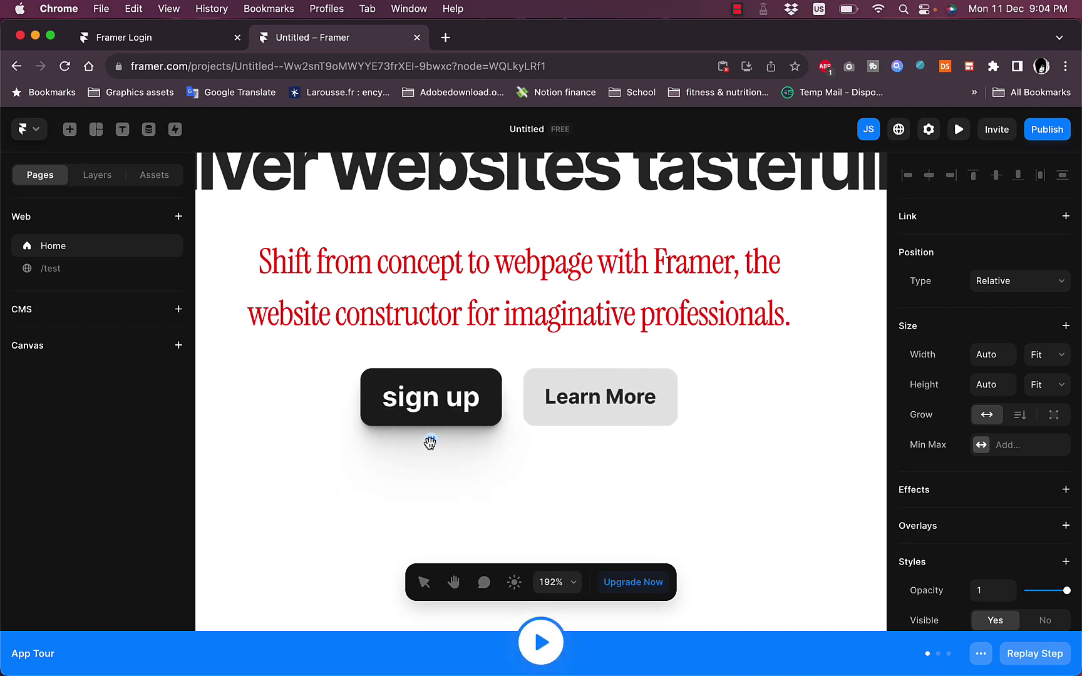
{"action": "key", "text": "Escape"}
Step: Fully round the corners of the "sign up" button into a pill shape
{"action": "left_click_drag", "start_coordinate": [431, 462], "coordinate": [403, 413]}
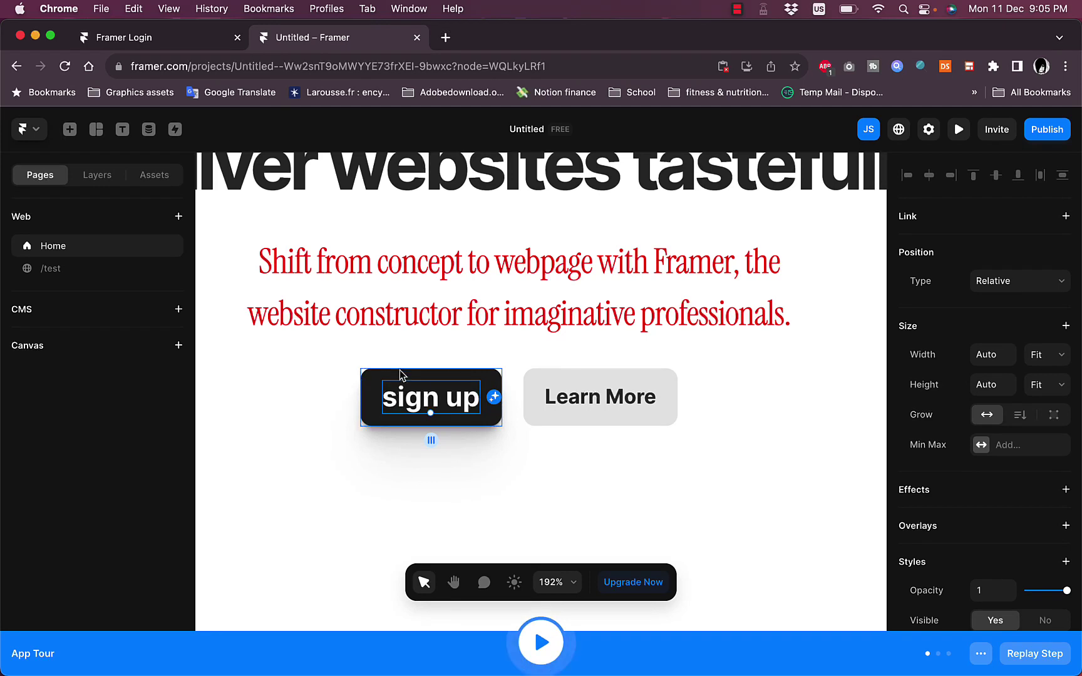
{"action": "left_click", "coordinate": [368, 378]}
{"action": "left_click", "coordinate": [368, 379]}
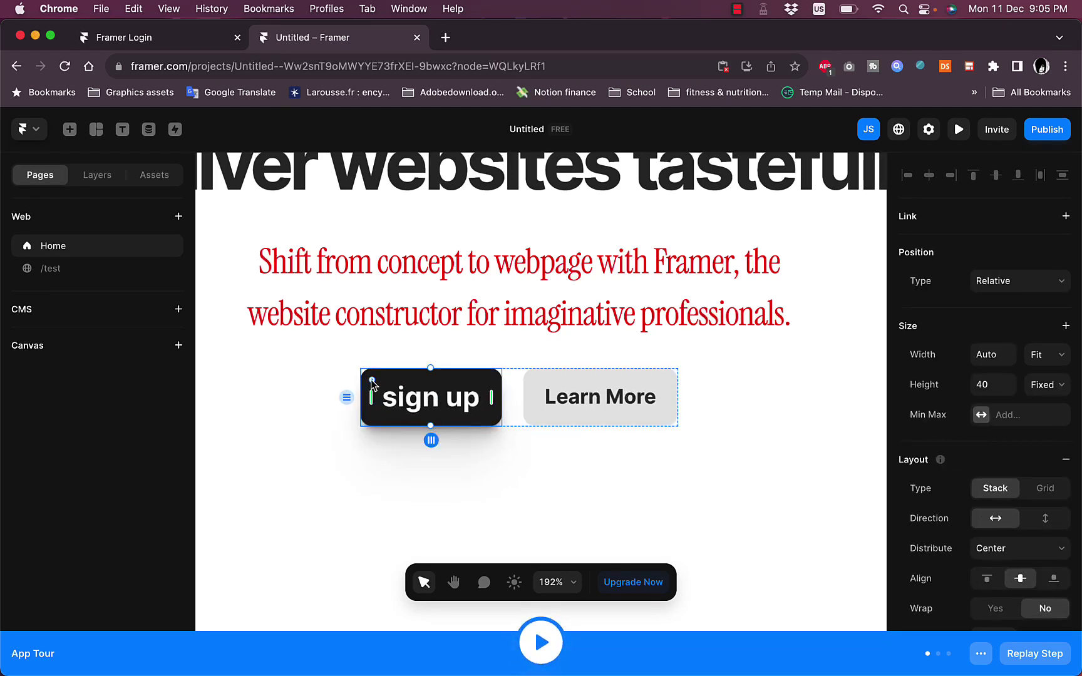
{"action": "left_click_drag", "start_coordinate": [371, 379], "coordinate": [478, 450]}
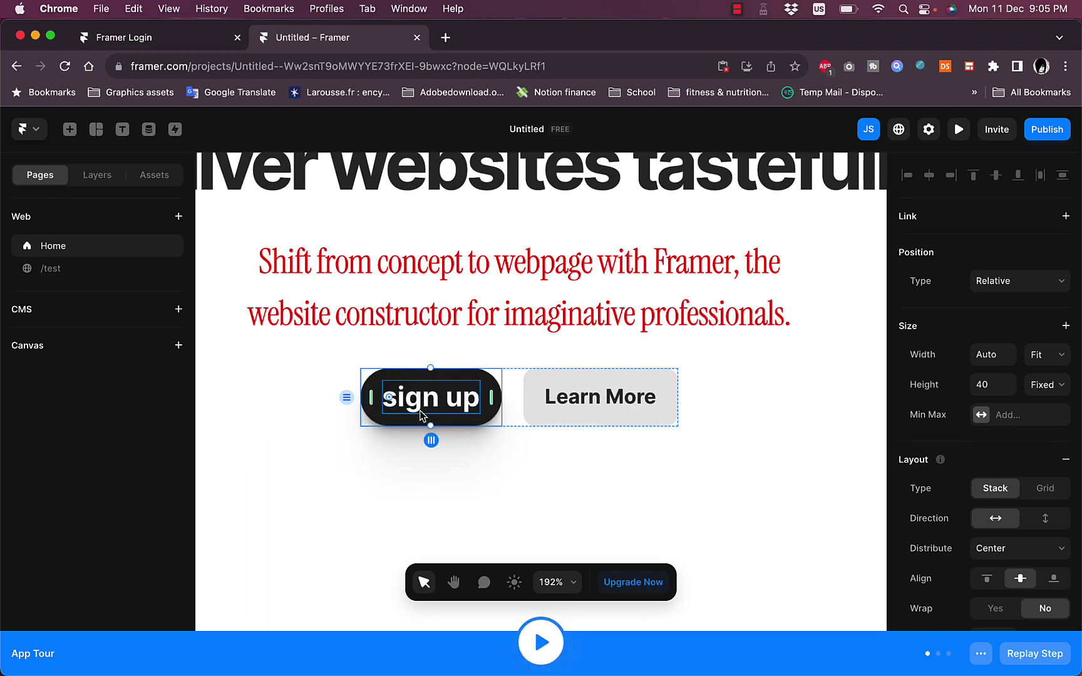
Step: Slightly increase the "sign up" button's horizontal padding and enlarge its height to 52
{"action": "mouse_move", "coordinate": [371, 398]}
{"action": "left_mouse_down"}
{"action": "mouse_move", "coordinate": [391, 397]}
{"action": "mouse_move", "coordinate": [376, 401]}
{"action": "left_mouse_up"}
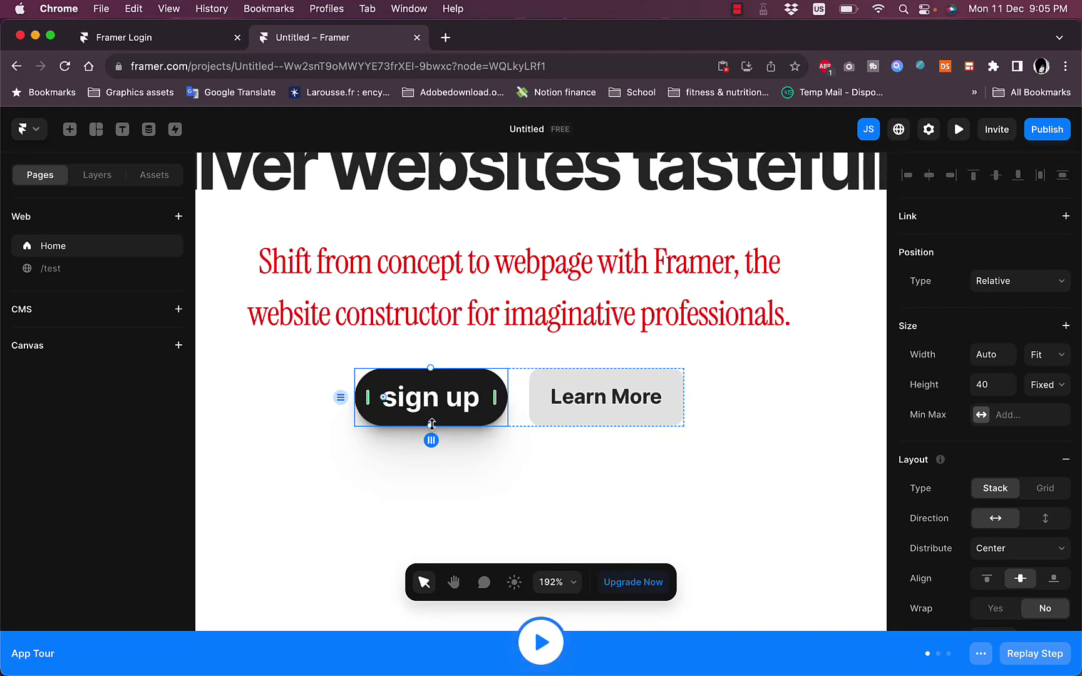
{"action": "mouse_move", "coordinate": [431, 428]}
{"action": "left_mouse_down"}
{"action": "mouse_move", "coordinate": [432, 447]}
{"action": "mouse_move", "coordinate": [435, 420]}
{"action": "mouse_move", "coordinate": [434, 445]}
{"action": "left_mouse_up"}
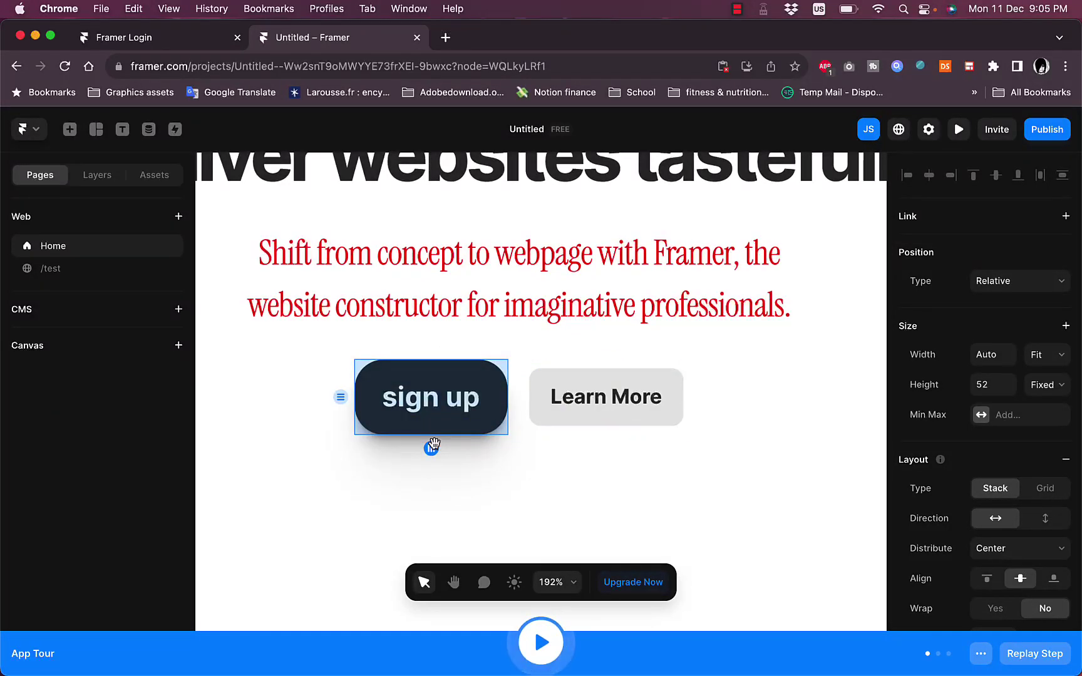
{"action": "left_click", "coordinate": [367, 479]}
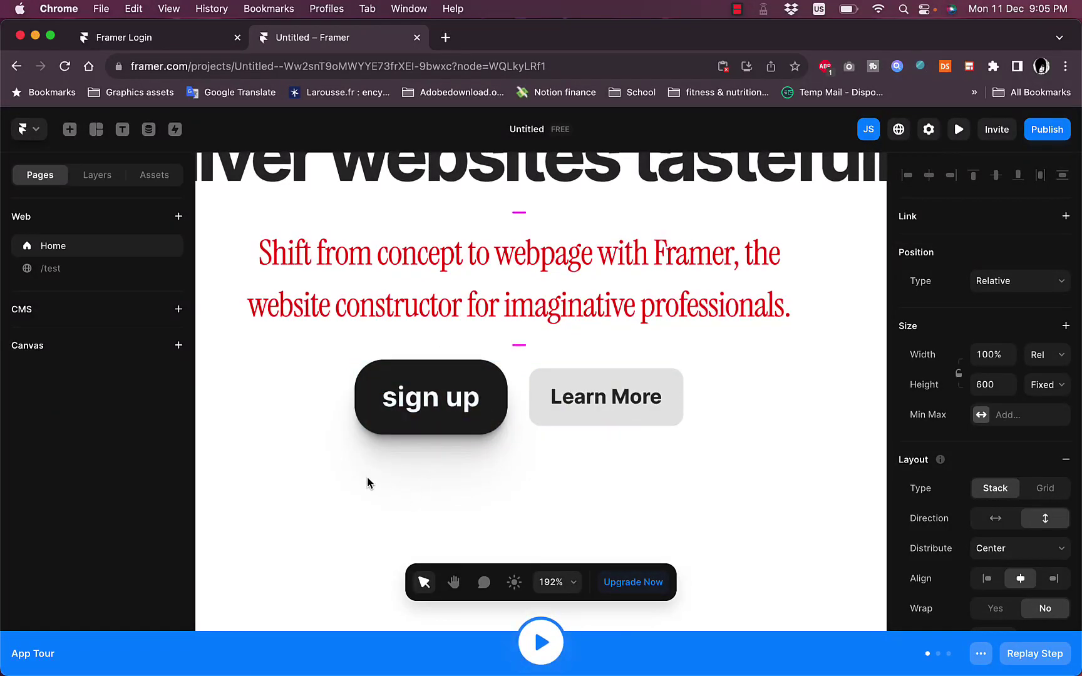
{"action": "left_click", "coordinate": [427, 390]}
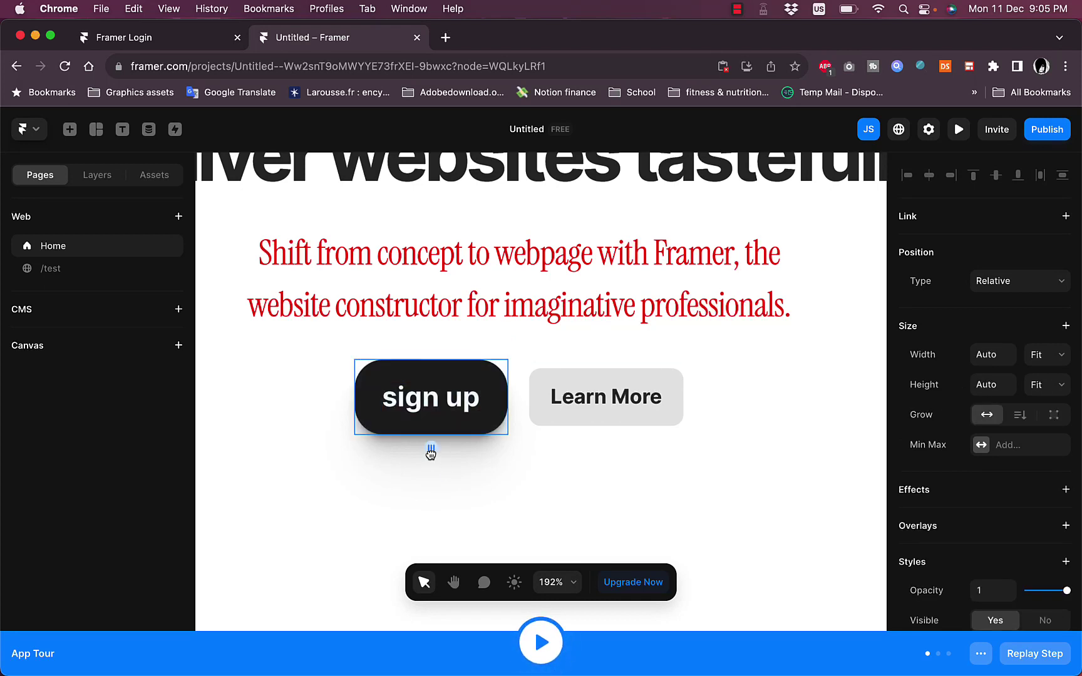
{"action": "left_click", "coordinate": [352, 411]}
{"action": "mouse_move", "coordinate": [340, 397]}
{"action": "left_mouse_down"}
{"action": "mouse_move", "coordinate": [338, 370]}
{"action": "mouse_move", "coordinate": [337, 411]}
{"action": "mouse_move", "coordinate": [338, 384]}
{"action": "mouse_move", "coordinate": [336, 394]}
{"action": "left_mouse_up"}
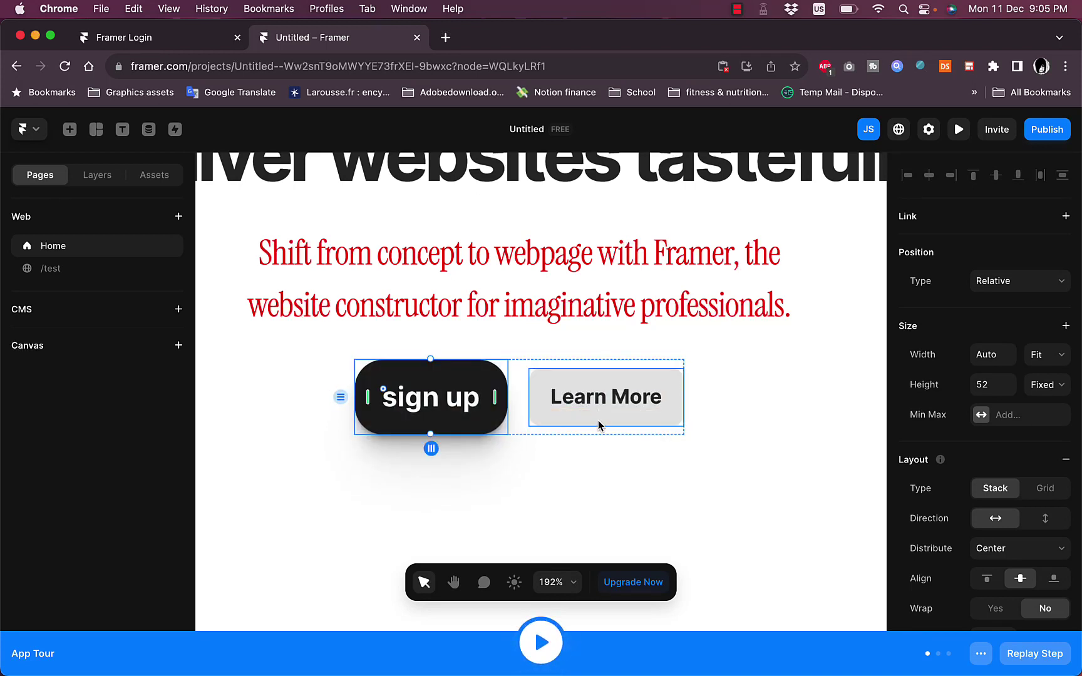
{"action": "scroll", "coordinate": [603, 418], "scroll_direction": "down", "scroll_amount": 5}
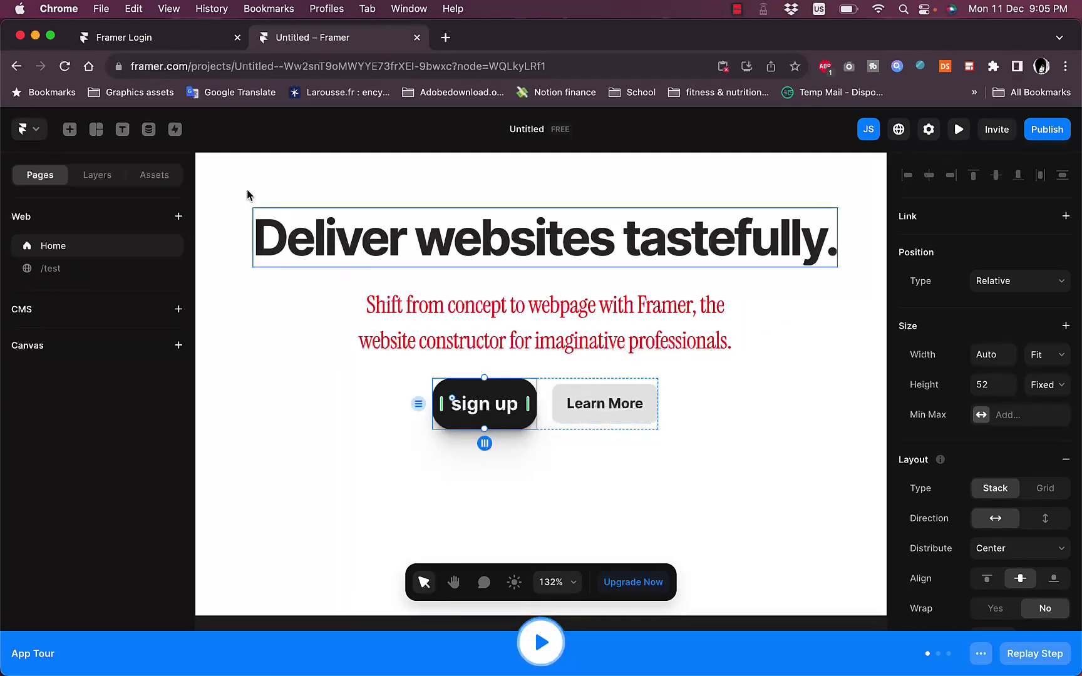
Step: Insert the two-column "Add Sections or Complete Pages" text-and-image section below the hero section
{"action": "left_click", "coordinate": [69, 131]}
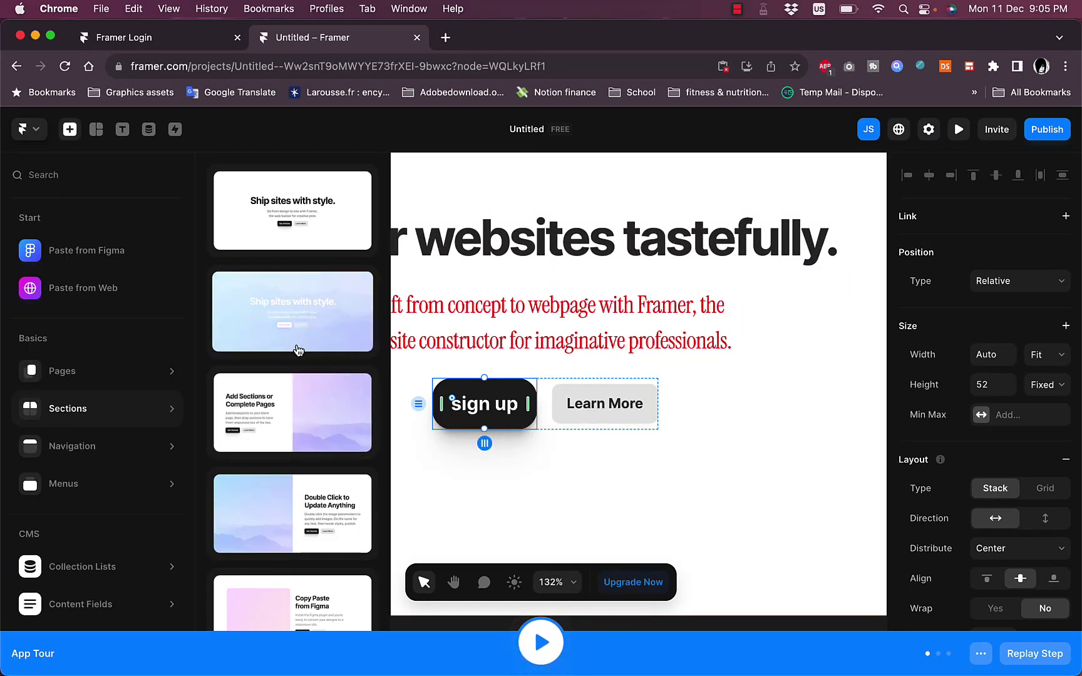
{"action": "left_click_drag", "start_coordinate": [285, 435], "coordinate": [501, 516]}
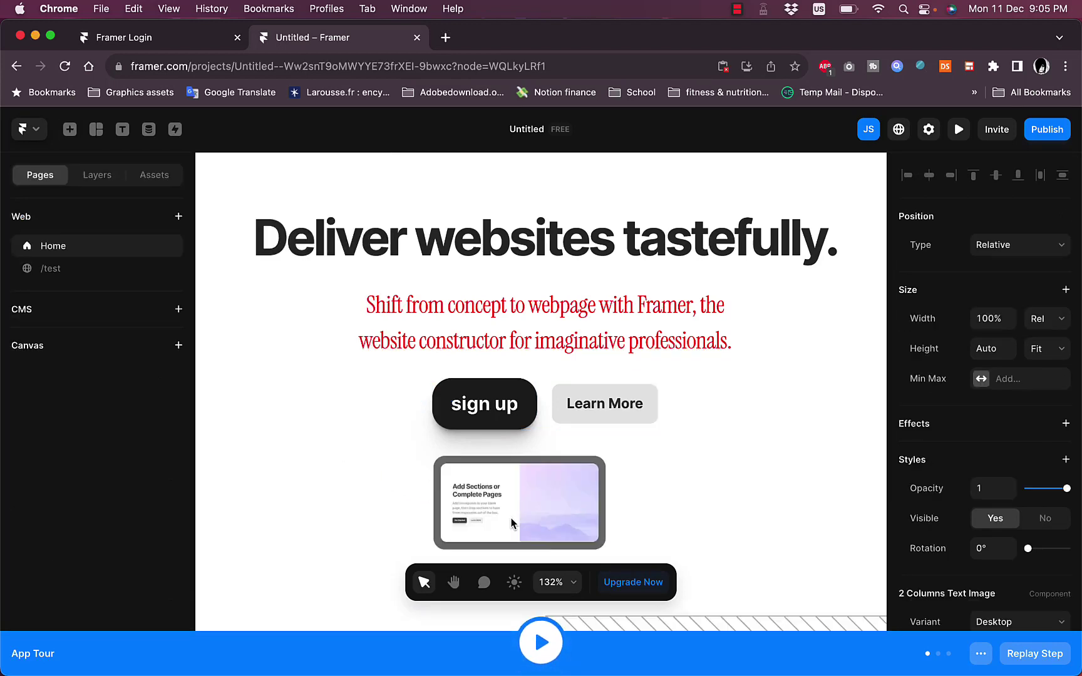
{"action": "scroll", "coordinate": [511, 523], "scroll_direction": "down", "scroll_amount": 2}
{"action": "scroll", "coordinate": [511, 524], "scroll_direction": "down", "scroll_amount": 1}
{"action": "left_click", "coordinate": [506, 525]}
{"action": "scroll", "coordinate": [502, 529], "scroll_direction": "down", "scroll_amount": 6}
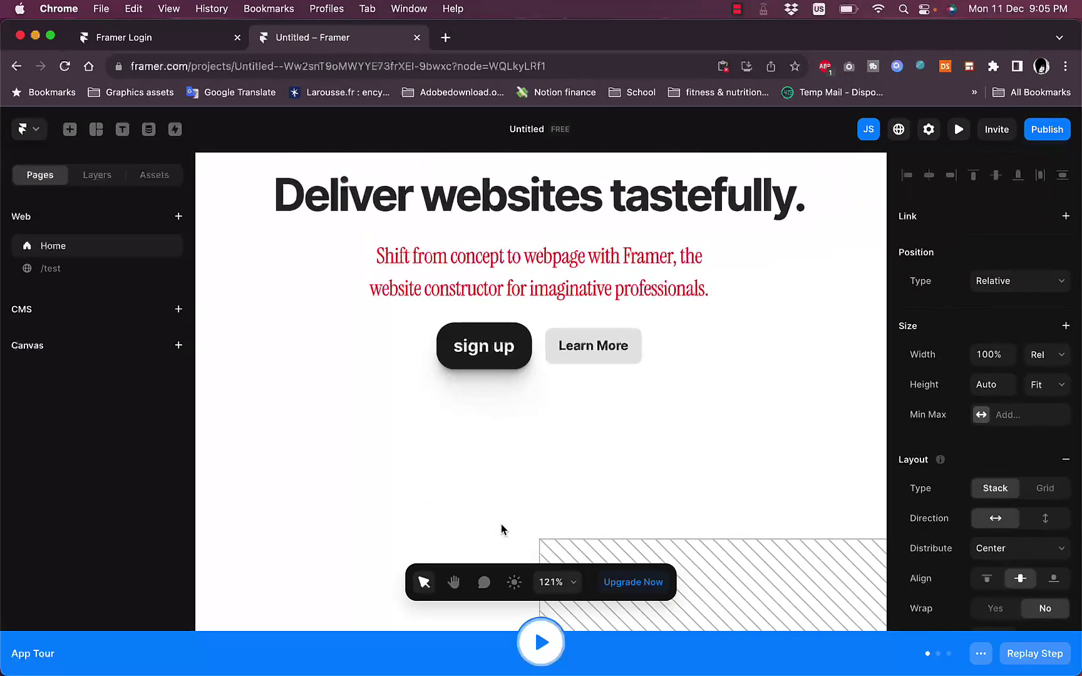
{"action": "scroll", "coordinate": [502, 527], "scroll_direction": "down", "scroll_amount": 5}
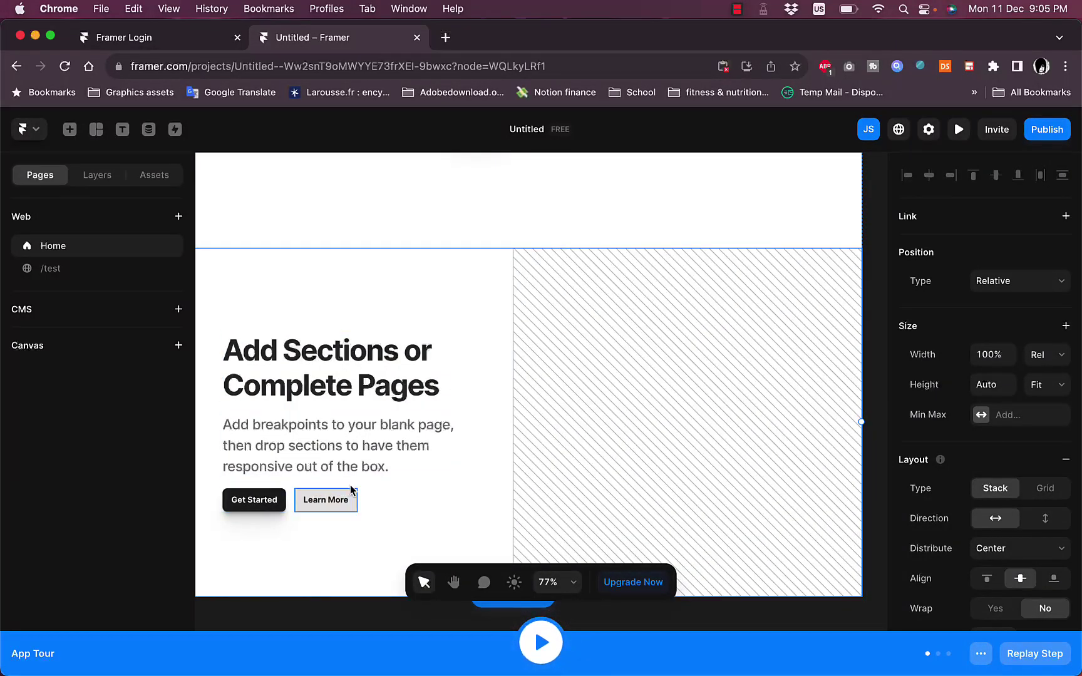
Step: Fill the image placeholder of the "Add Sections or Complete Pages" section with the Unsplash photo of a diver over a coral reef
{"action": "left_click", "coordinate": [566, 403]}
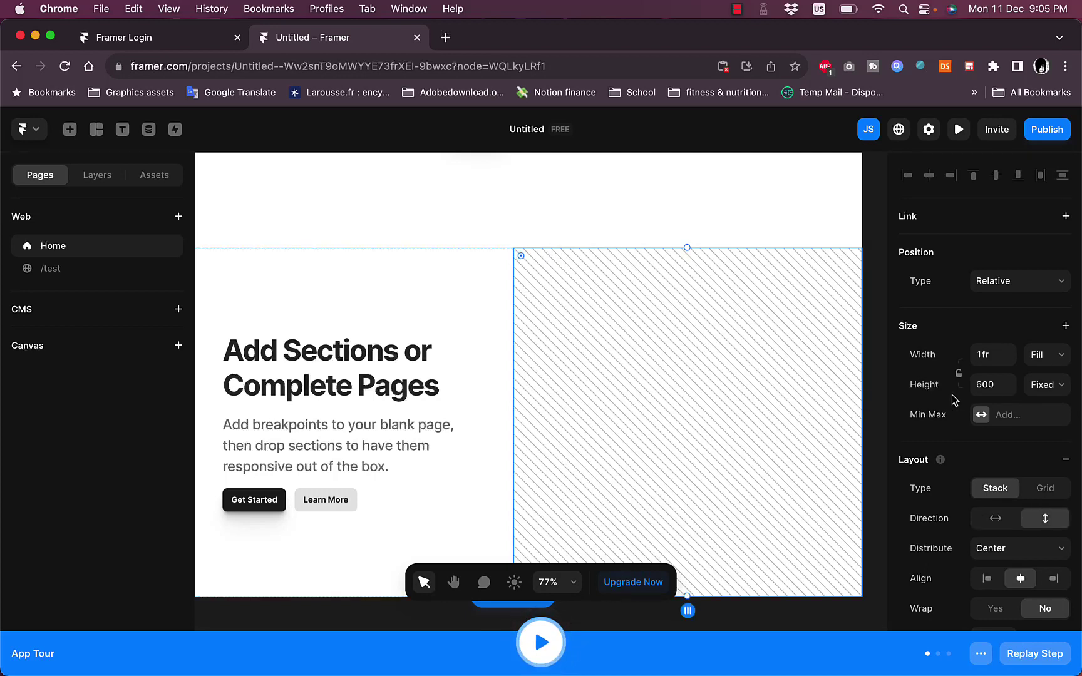
{"action": "scroll", "coordinate": [988, 420], "scroll_direction": "down", "scroll_amount": 10}
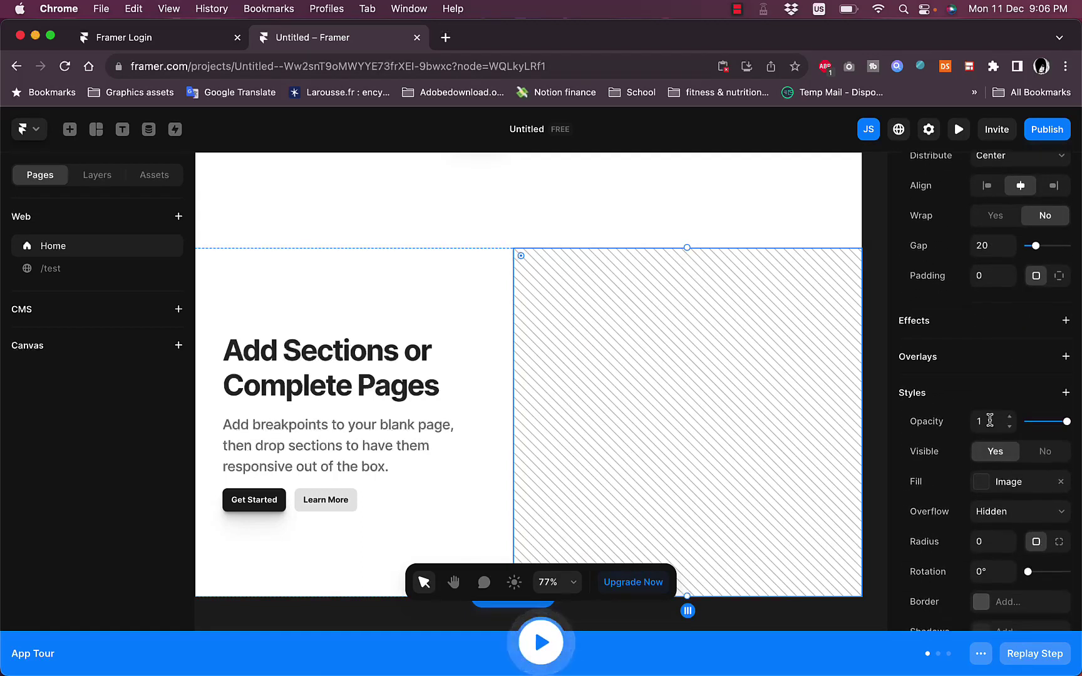
{"action": "scroll", "coordinate": [989, 420], "scroll_direction": "down", "scroll_amount": 4}
{"action": "scroll", "coordinate": [989, 421], "scroll_direction": "up", "scroll_amount": 5}
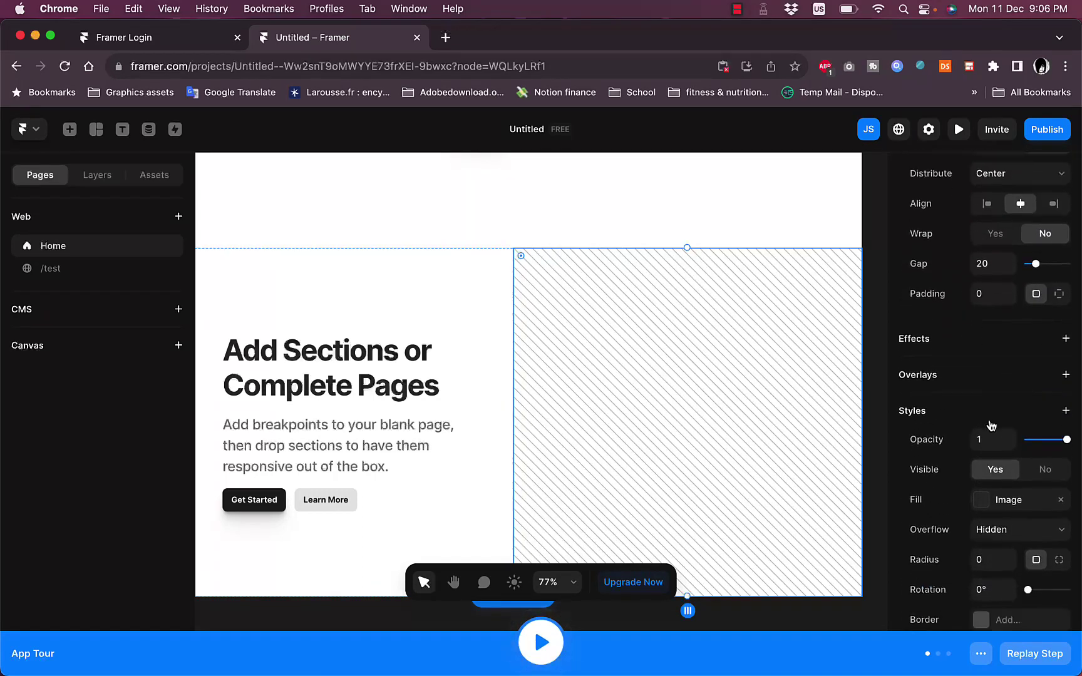
{"action": "left_click", "coordinate": [989, 501]}
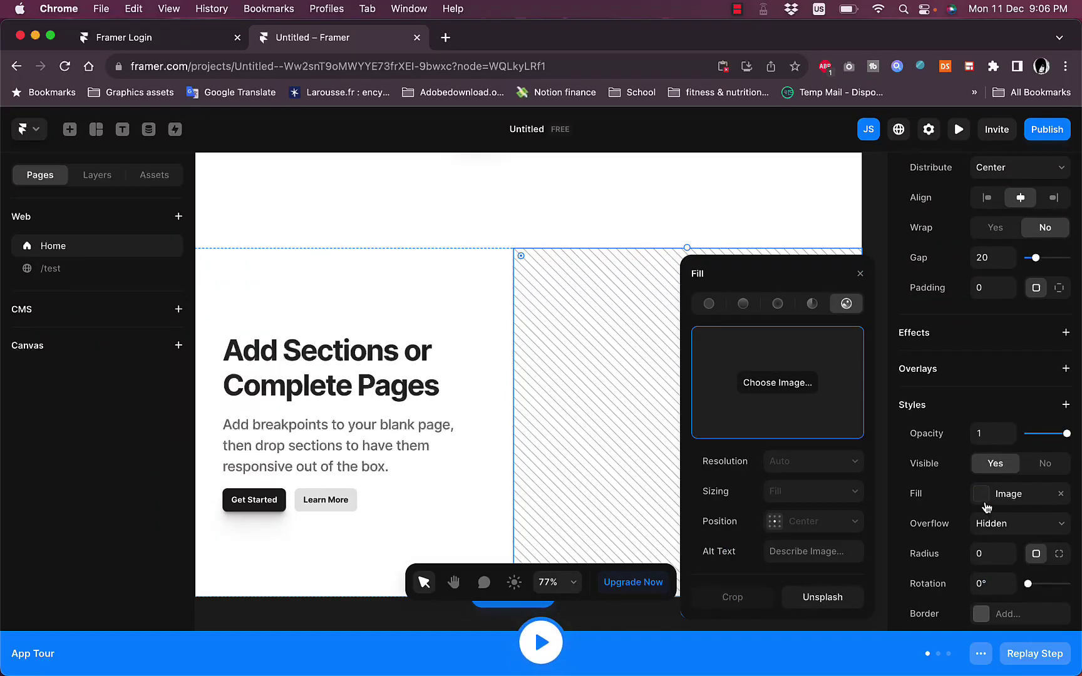
{"action": "left_click", "coordinate": [771, 385]}
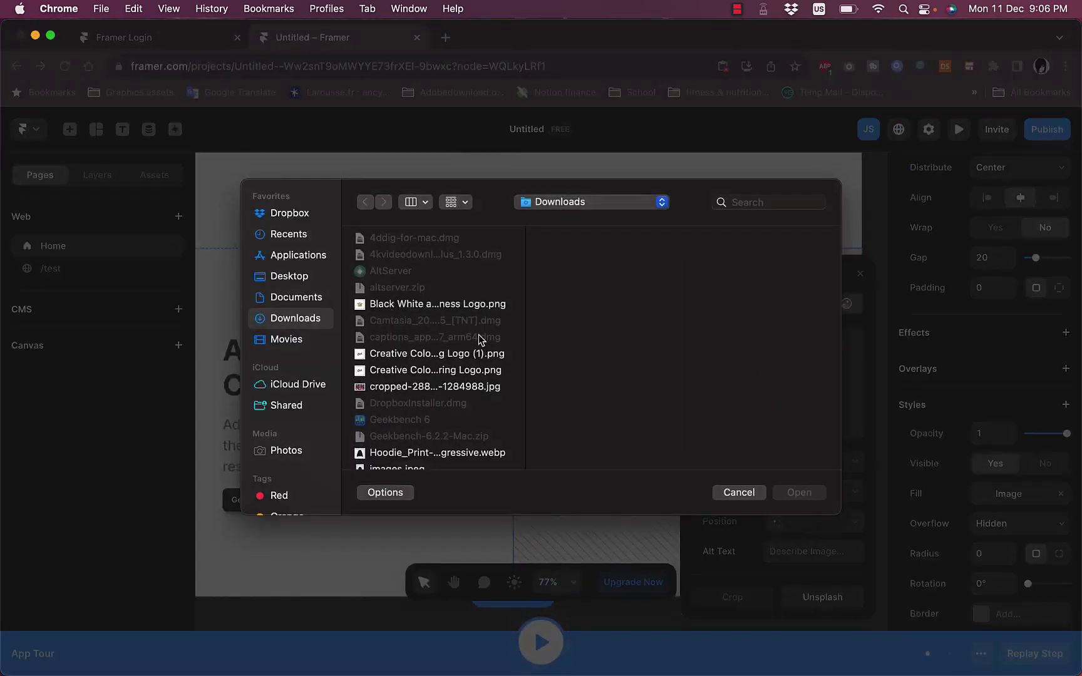
{"action": "left_click", "coordinate": [729, 492]}
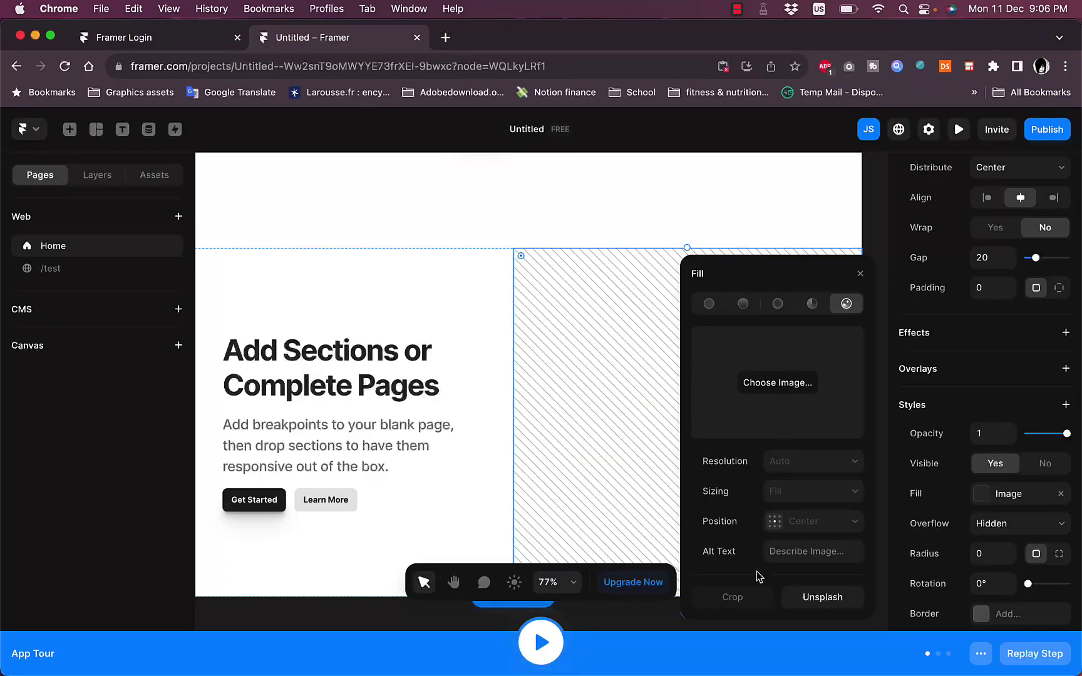
{"action": "left_click", "coordinate": [820, 597]}
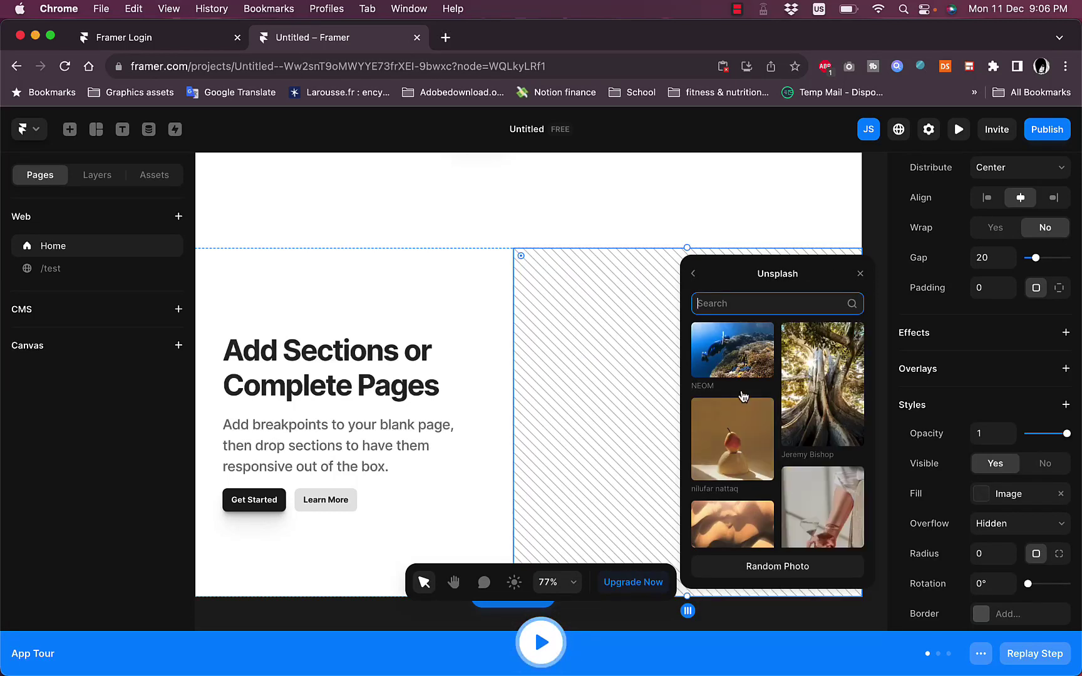
{"action": "left_click", "coordinate": [744, 351]}
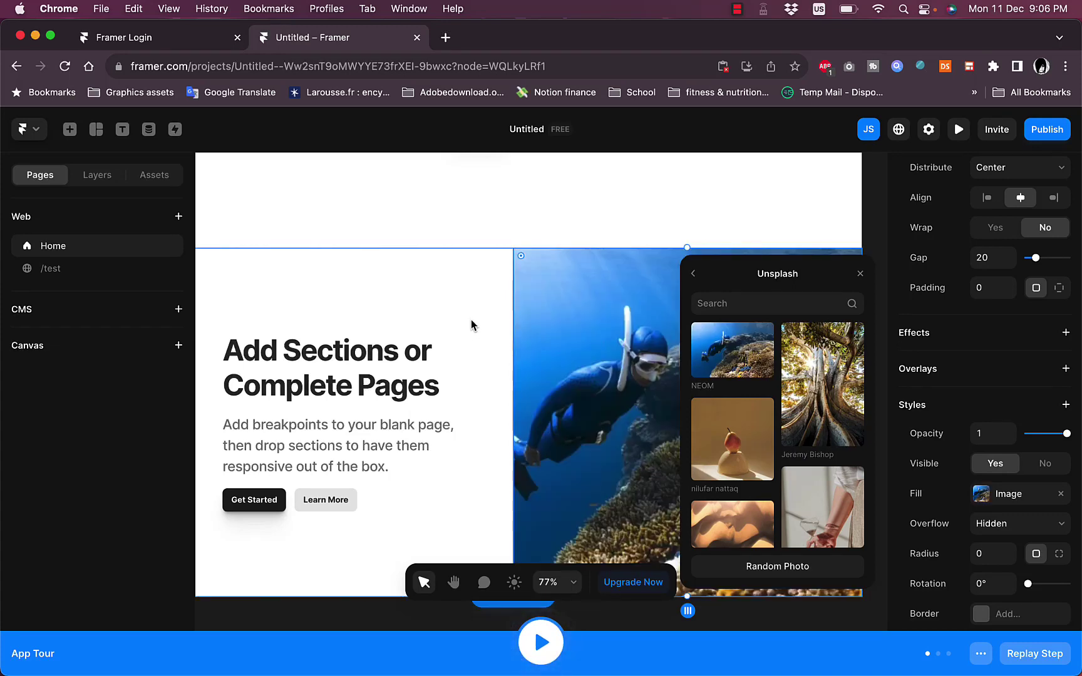
{"action": "left_click", "coordinate": [593, 237]}
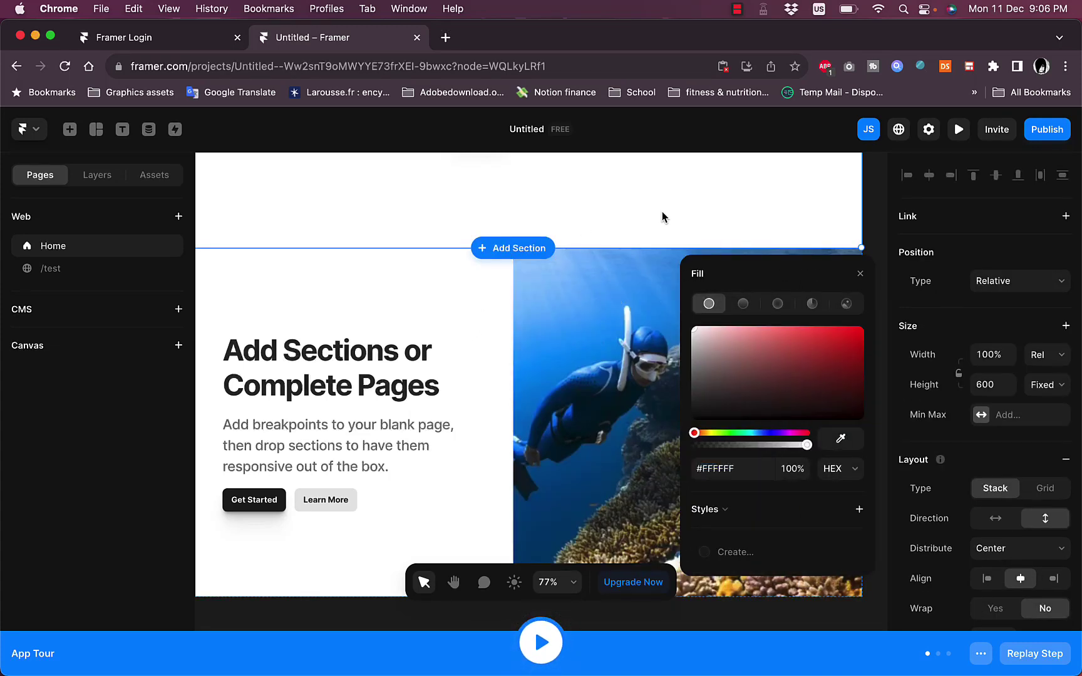
{"action": "left_click", "coordinate": [860, 274]}
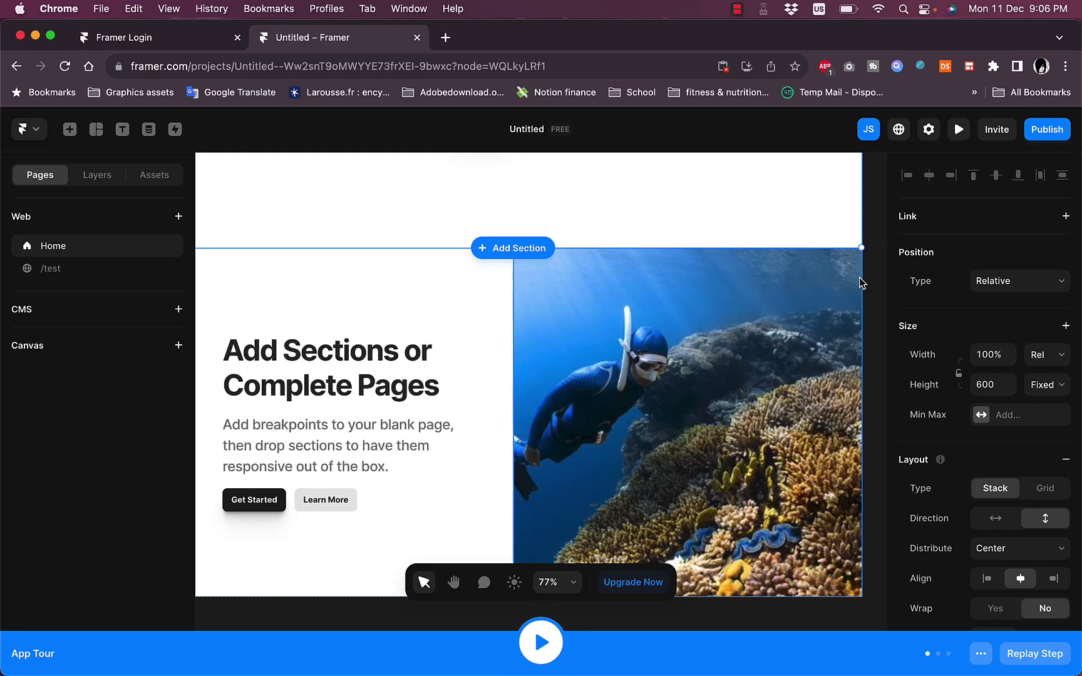
Step: Insert the three-card section with "Scaling Your Site", "Optimize for SEO" and "CMS Examples" between the hero and the diver image section
{"action": "left_click", "coordinate": [518, 249]}
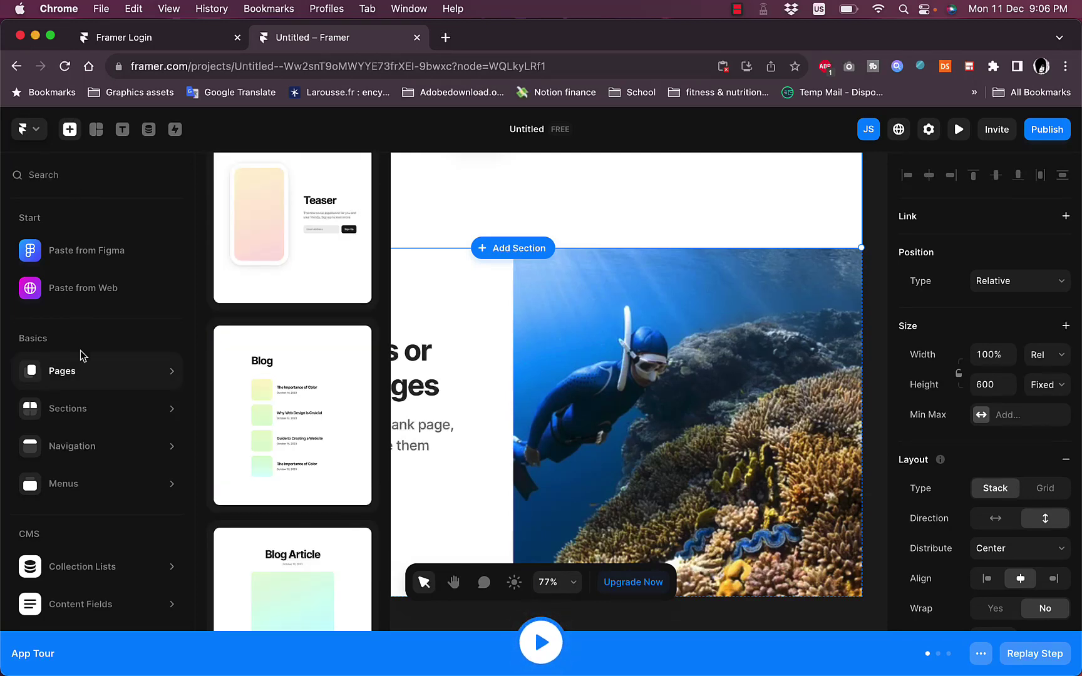
{"action": "mouse_move", "coordinate": [87, 425]}
{"action": "scroll", "coordinate": [262, 431], "scroll_direction": "down", "scroll_amount": 5}
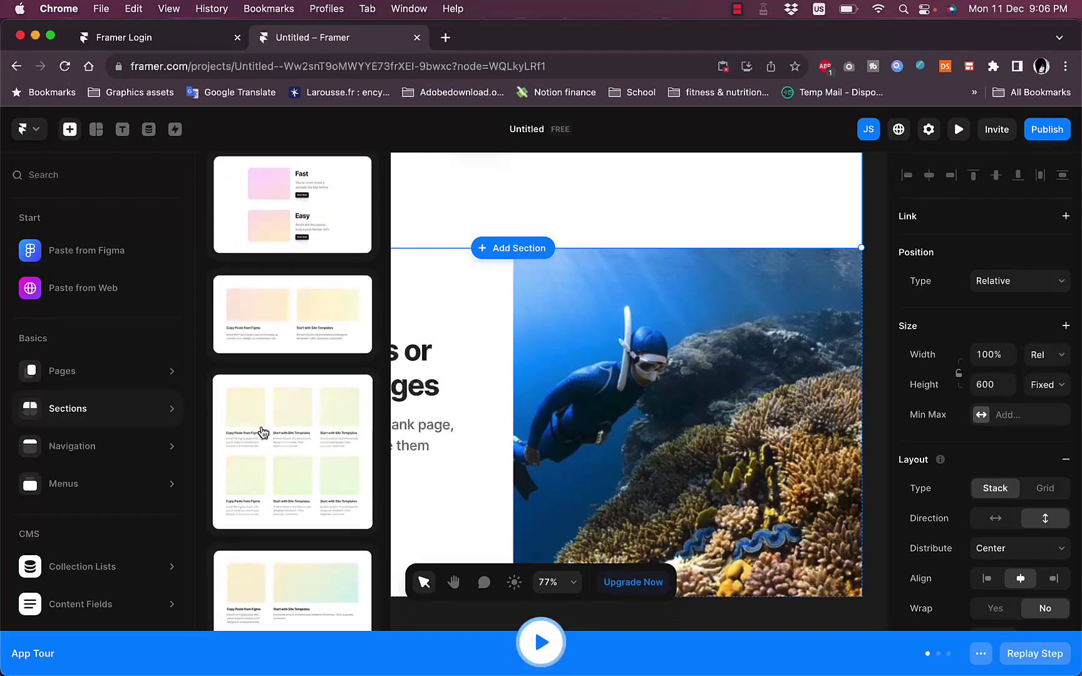
{"action": "scroll", "coordinate": [262, 432], "scroll_direction": "down", "scroll_amount": 6}
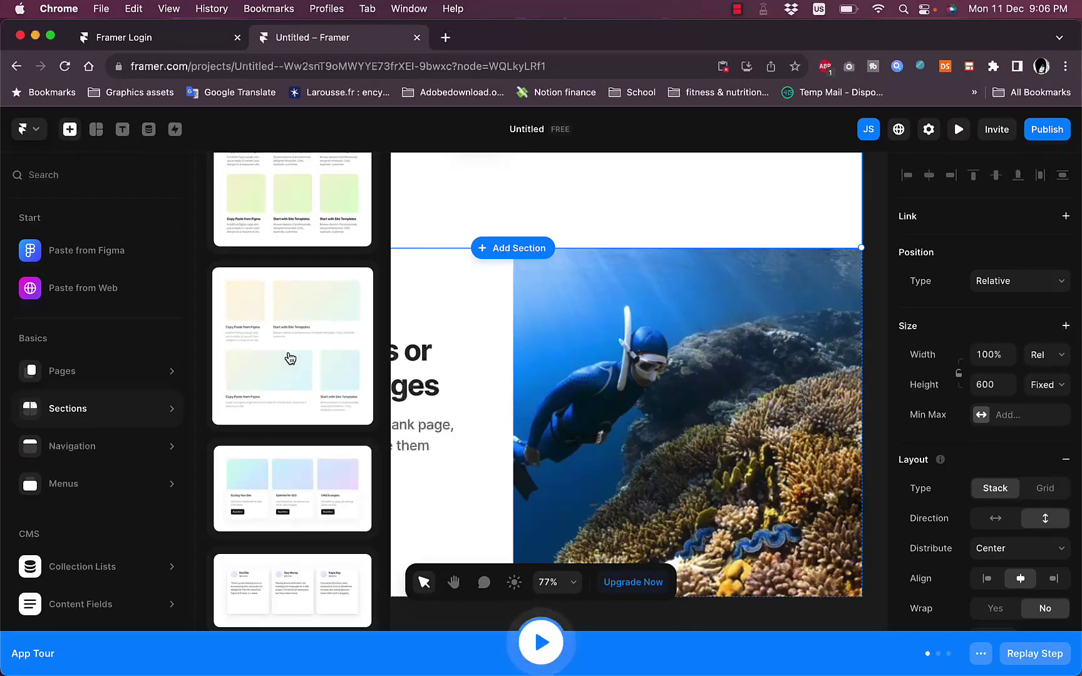
{"action": "left_click", "coordinate": [290, 358]}
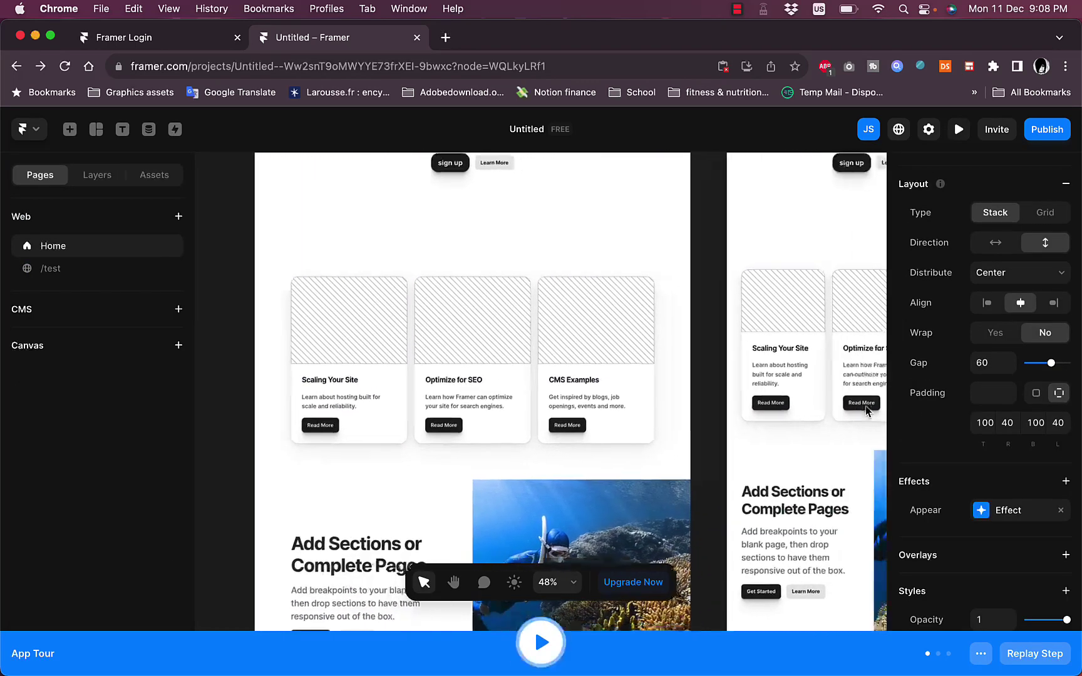
Step: Examine how the hero, card and image sections are laid out across the desktop, tablet and phone breakpoints
{"action": "scroll", "coordinate": [867, 410], "scroll_direction": "right", "scroll_amount": 10}
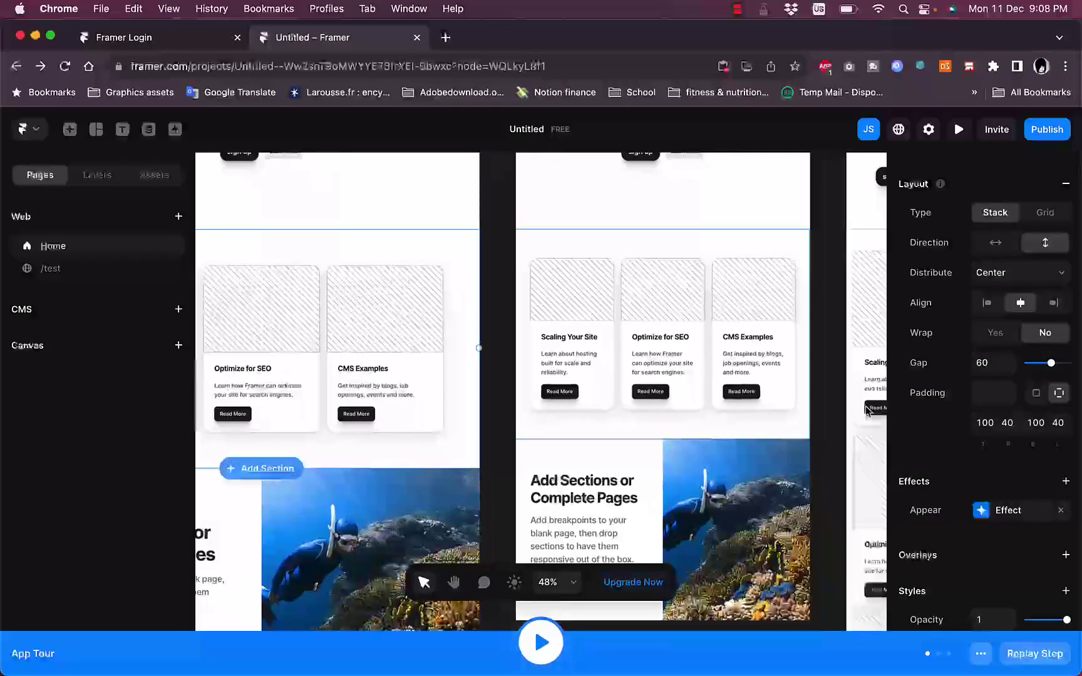
{"action": "scroll", "coordinate": [867, 410], "scroll_direction": "right", "scroll_amount": 4}
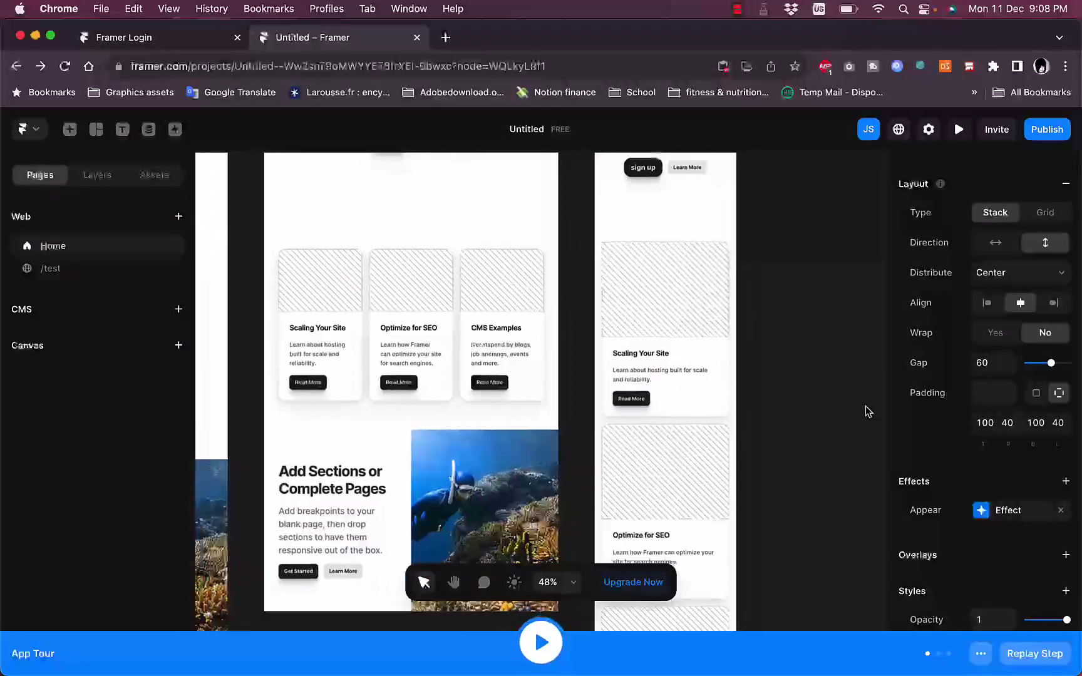
{"action": "scroll", "coordinate": [698, 419], "scroll_direction": "down", "scroll_amount": 12}
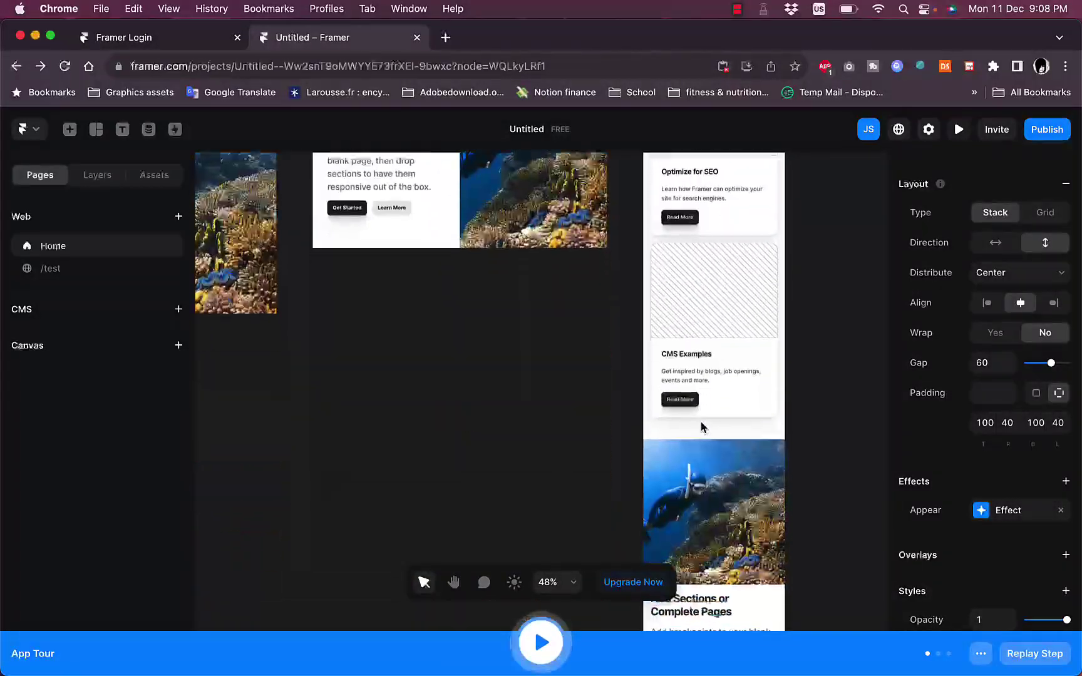
{"action": "scroll", "coordinate": [700, 427], "scroll_direction": "up", "scroll_amount": 7}
{"action": "scroll", "coordinate": [701, 427], "scroll_direction": "left", "scroll_amount": 2}
{"action": "scroll", "coordinate": [704, 438], "scroll_direction": "up", "scroll_amount": 5}
{"action": "scroll", "coordinate": [707, 463], "scroll_direction": "left", "scroll_amount": 1}
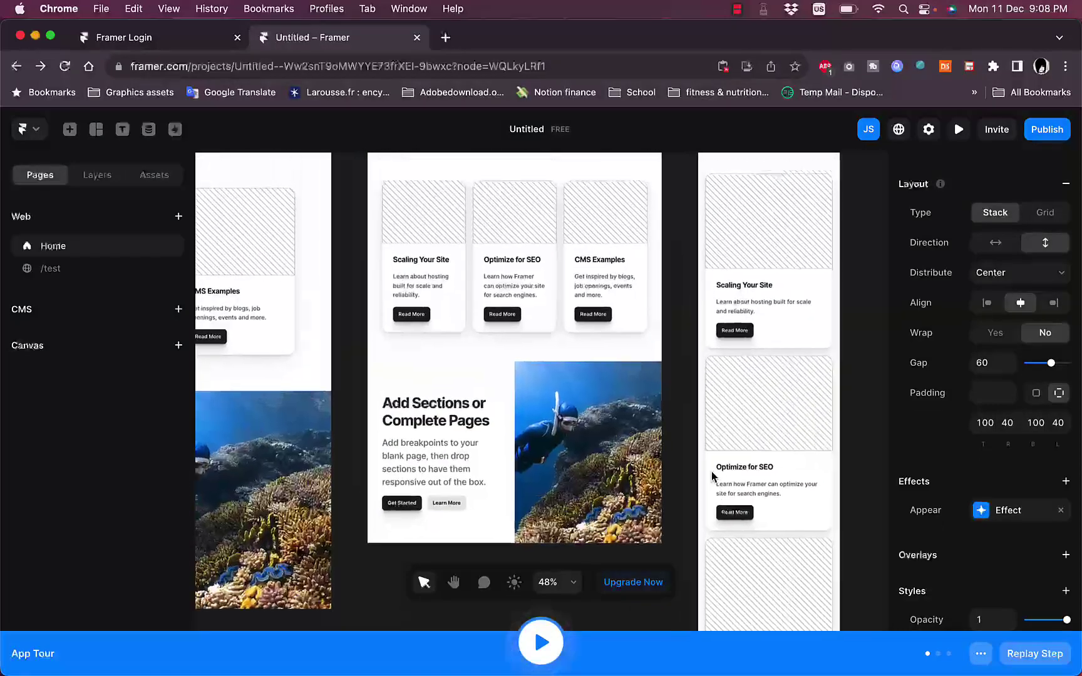
{"action": "scroll", "coordinate": [442, 446], "scroll_direction": "down", "scroll_amount": 4}
{"action": "scroll", "coordinate": [476, 438], "scroll_direction": "up", "scroll_amount": 2}
{"action": "scroll", "coordinate": [476, 439], "scroll_direction": "left", "scroll_amount": 1}
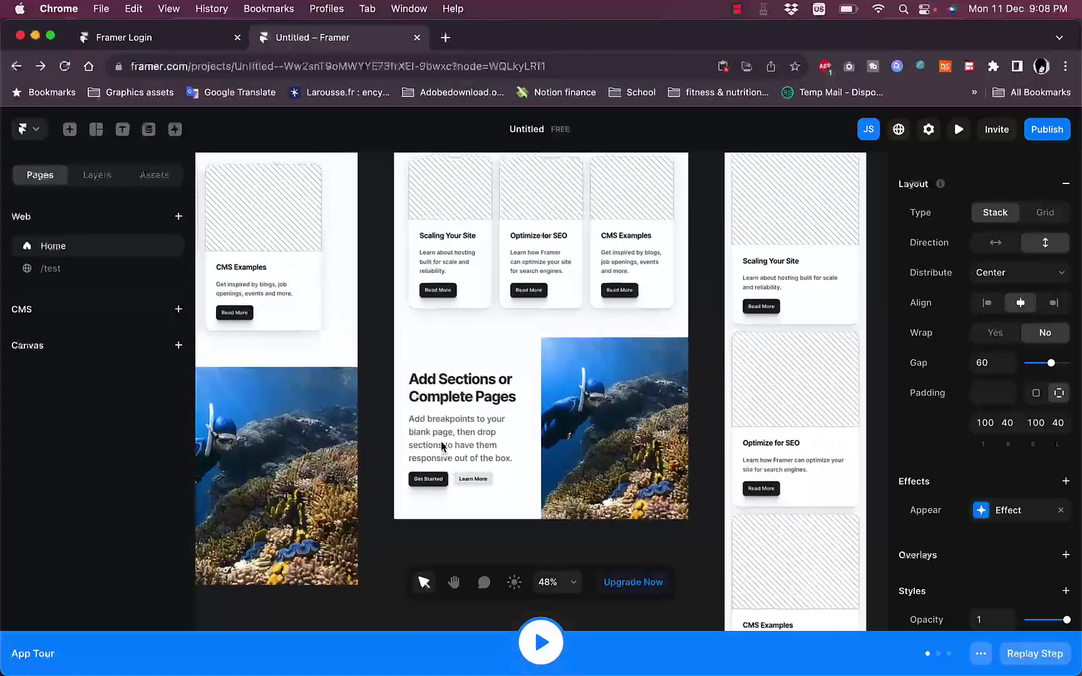
{"action": "scroll", "coordinate": [568, 421], "scroll_direction": "down", "scroll_amount": 10}
{"action": "scroll", "coordinate": [568, 421], "scroll_direction": "right", "scroll_amount": 8}
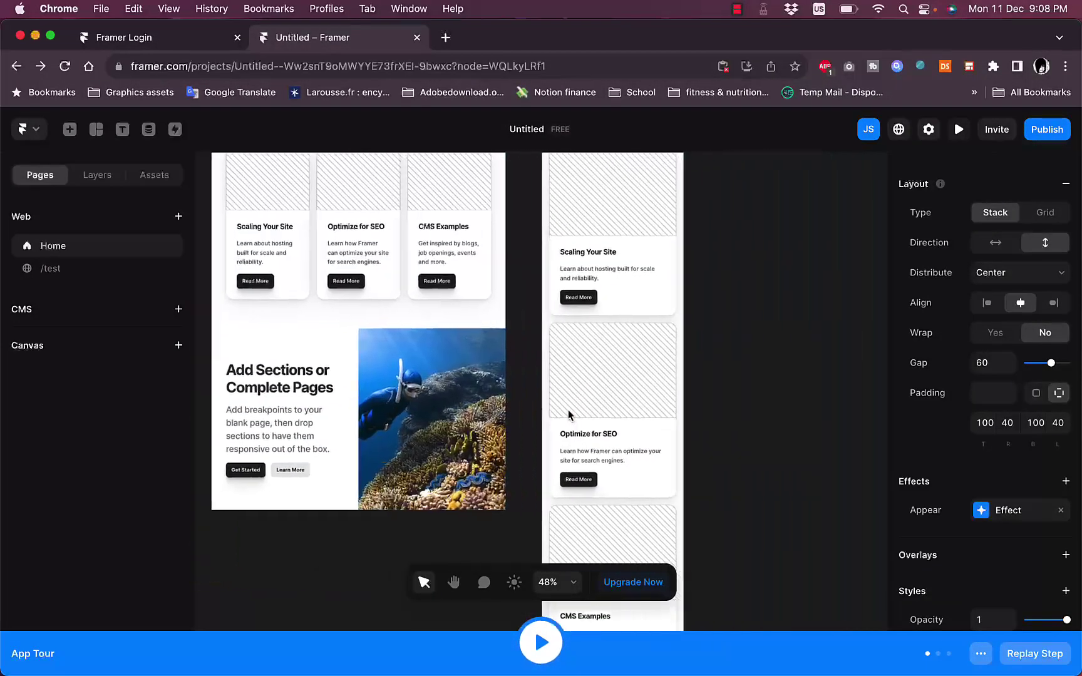
{"action": "scroll", "coordinate": [568, 415], "scroll_direction": "up", "scroll_amount": 12}
{"action": "scroll", "coordinate": [568, 414], "scroll_direction": "left", "scroll_amount": 18}
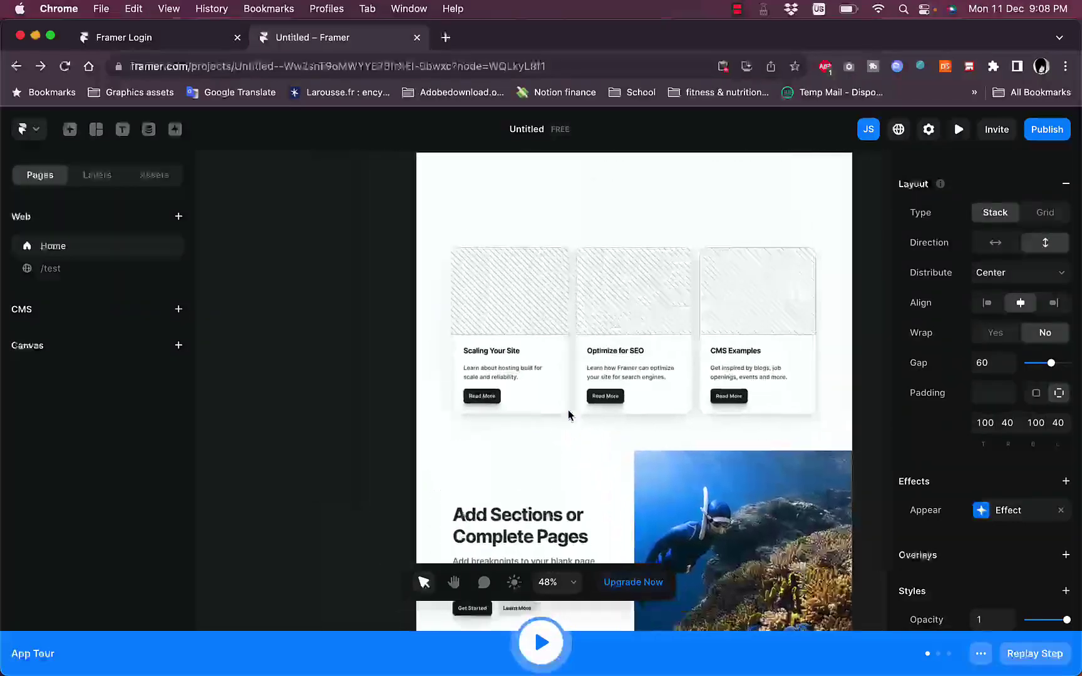
{"action": "scroll", "coordinate": [568, 414], "scroll_direction": "up", "scroll_amount": 4}
{"action": "scroll", "coordinate": [568, 415], "scroll_direction": "right", "scroll_amount": 3}
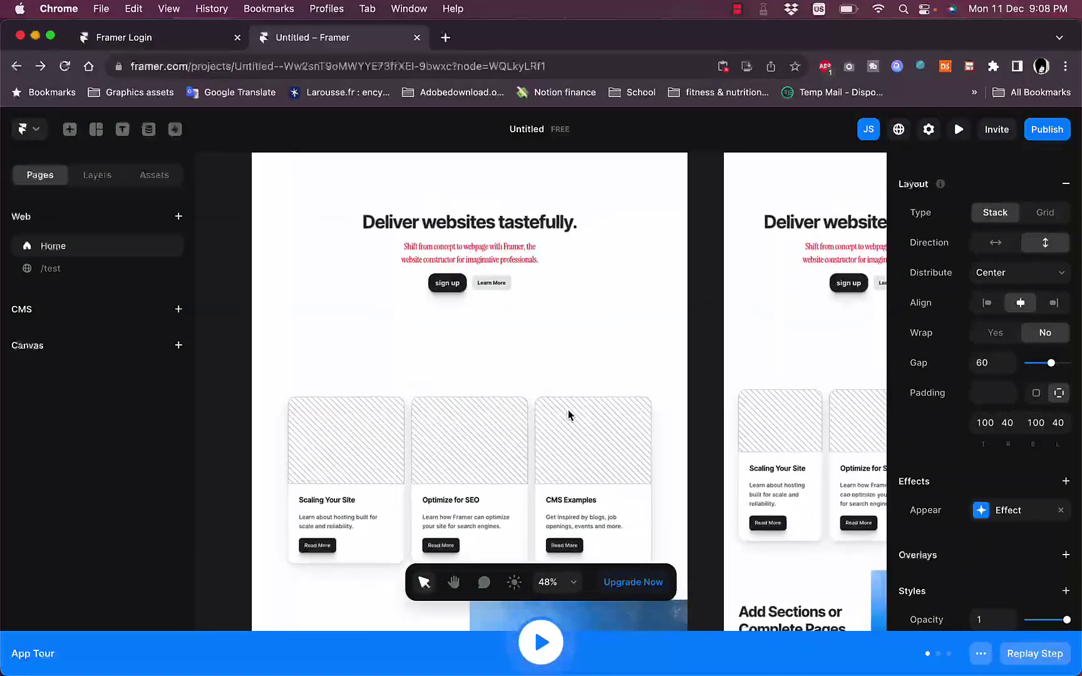
{"action": "scroll", "coordinate": [568, 414], "scroll_direction": "left", "scroll_amount": 2}
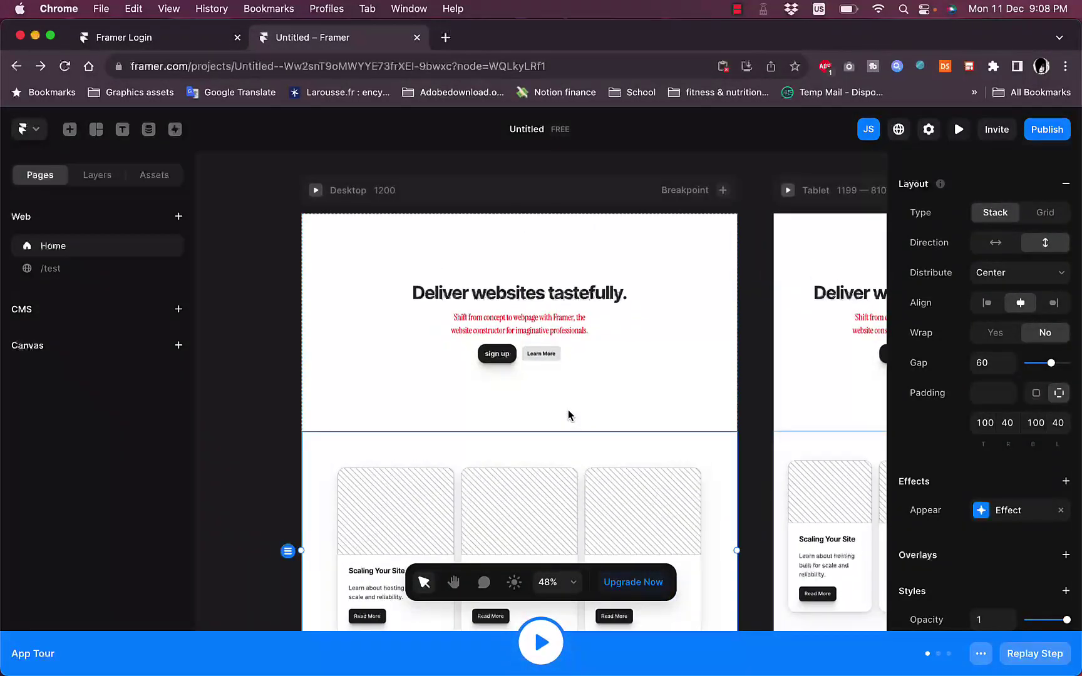
{"action": "scroll", "coordinate": [568, 414], "scroll_direction": "down", "scroll_amount": 3}
{"action": "scroll", "coordinate": [568, 414], "scroll_direction": "right", "scroll_amount": 3}
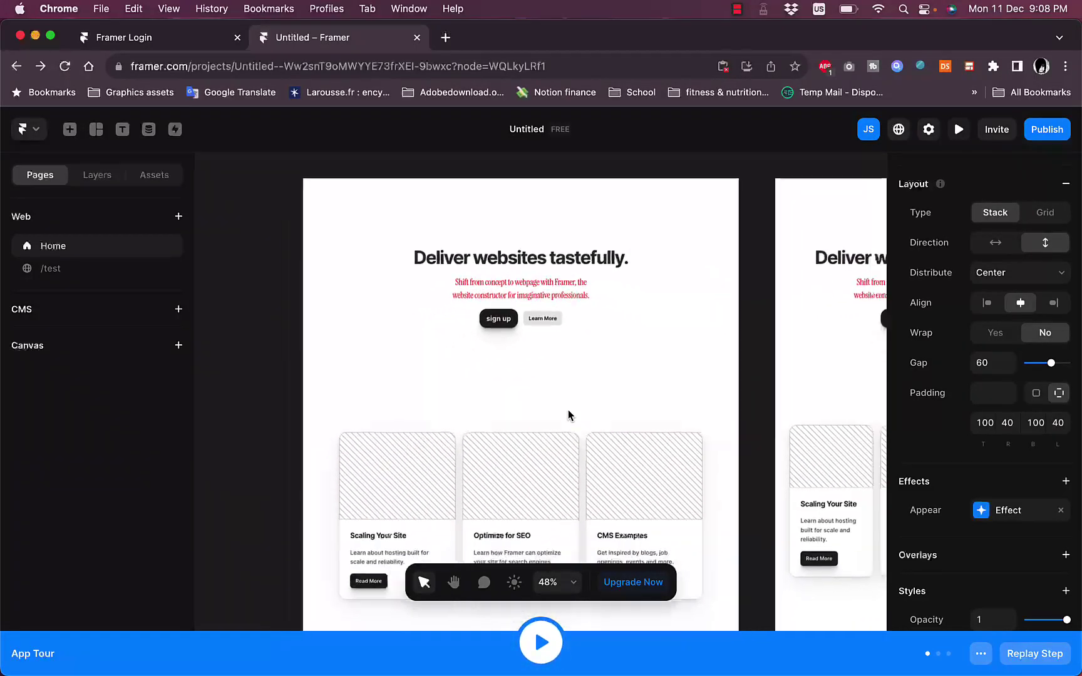
{"action": "scroll", "coordinate": [568, 414], "scroll_direction": "down", "scroll_amount": 3}
{"action": "scroll", "coordinate": [567, 414], "scroll_direction": "left", "scroll_amount": 3}
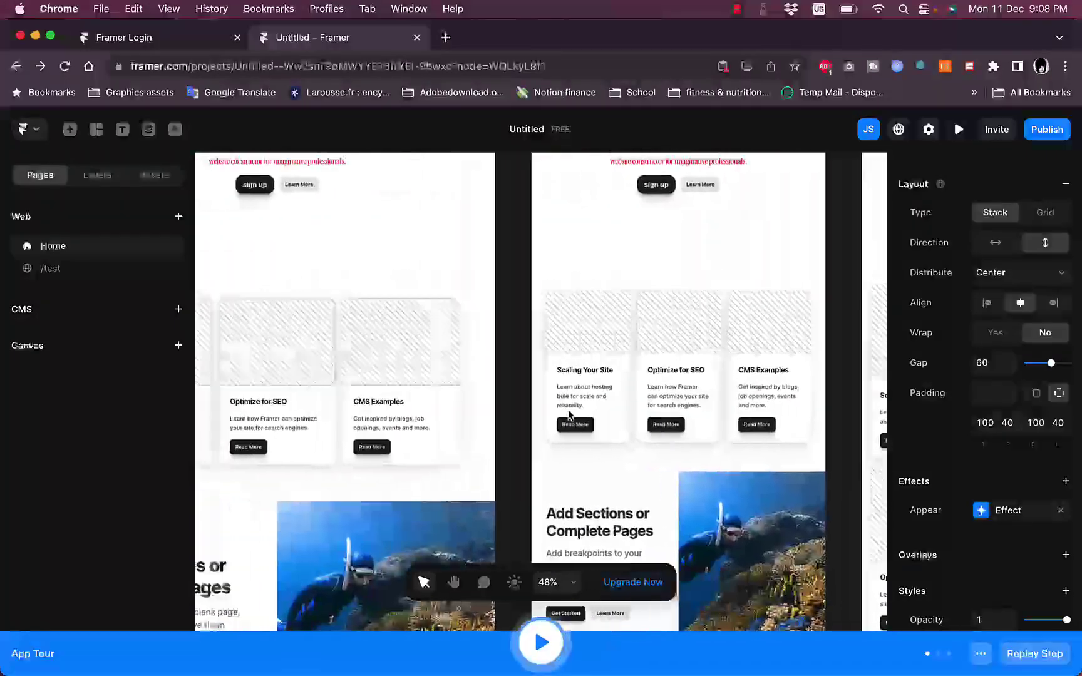
{"action": "scroll", "coordinate": [568, 415], "scroll_direction": "down", "scroll_amount": 2}
{"action": "scroll", "coordinate": [568, 415], "scroll_direction": "right", "scroll_amount": 3}
{"action": "scroll", "coordinate": [570, 415], "scroll_direction": "left", "scroll_amount": 3}
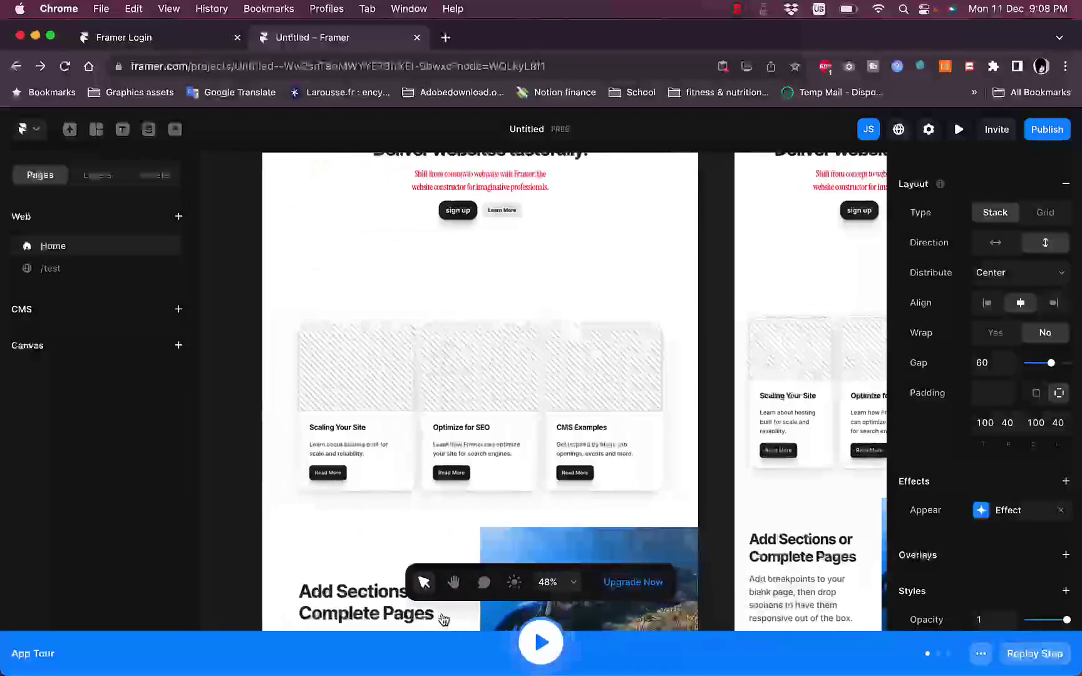
{"action": "left_click", "coordinate": [453, 584]}
{"action": "left_click_drag", "start_coordinate": [684, 461], "coordinate": [535, 522]}
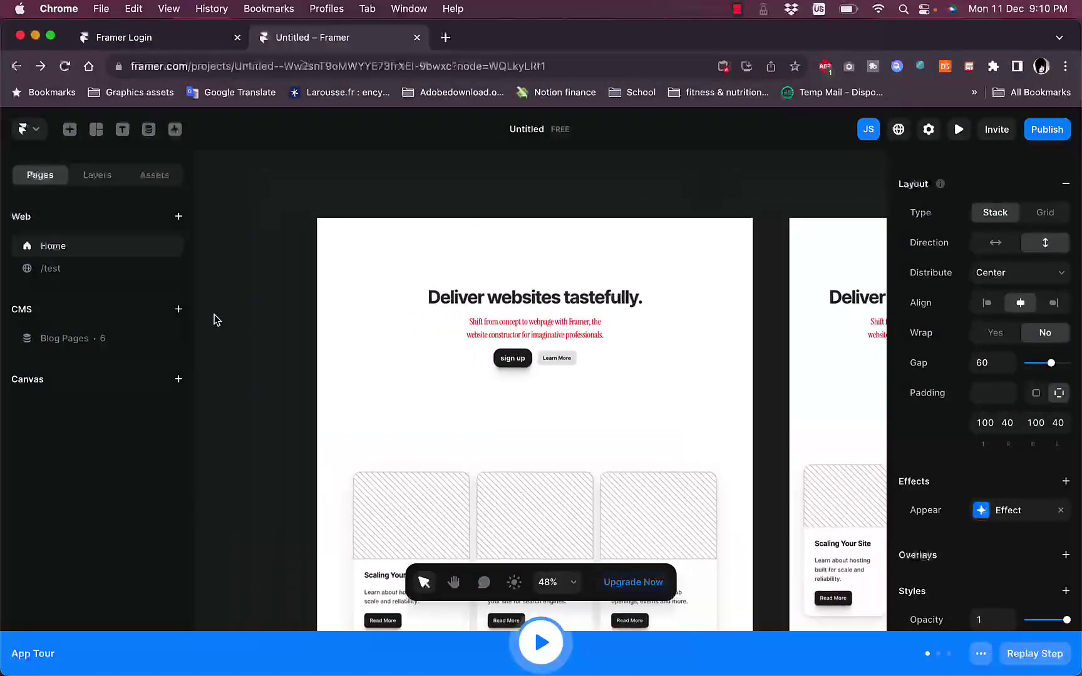
{"action": "scroll", "coordinate": [216, 320], "scroll_direction": "down", "scroll_amount": 4}
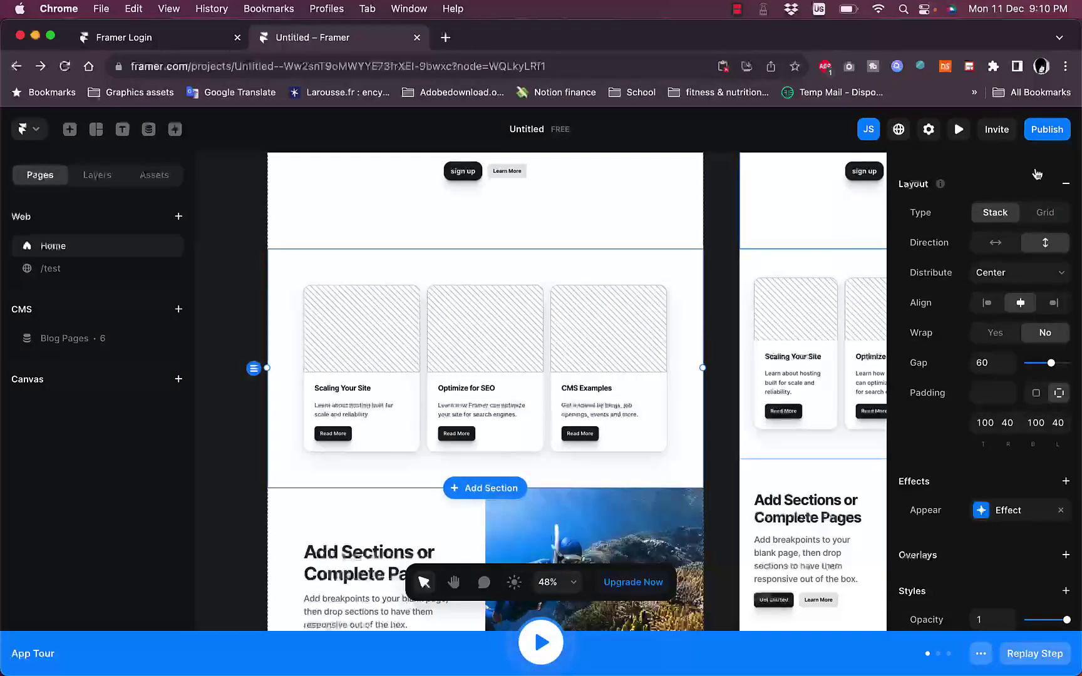
{"action": "left_click", "coordinate": [1045, 129]}
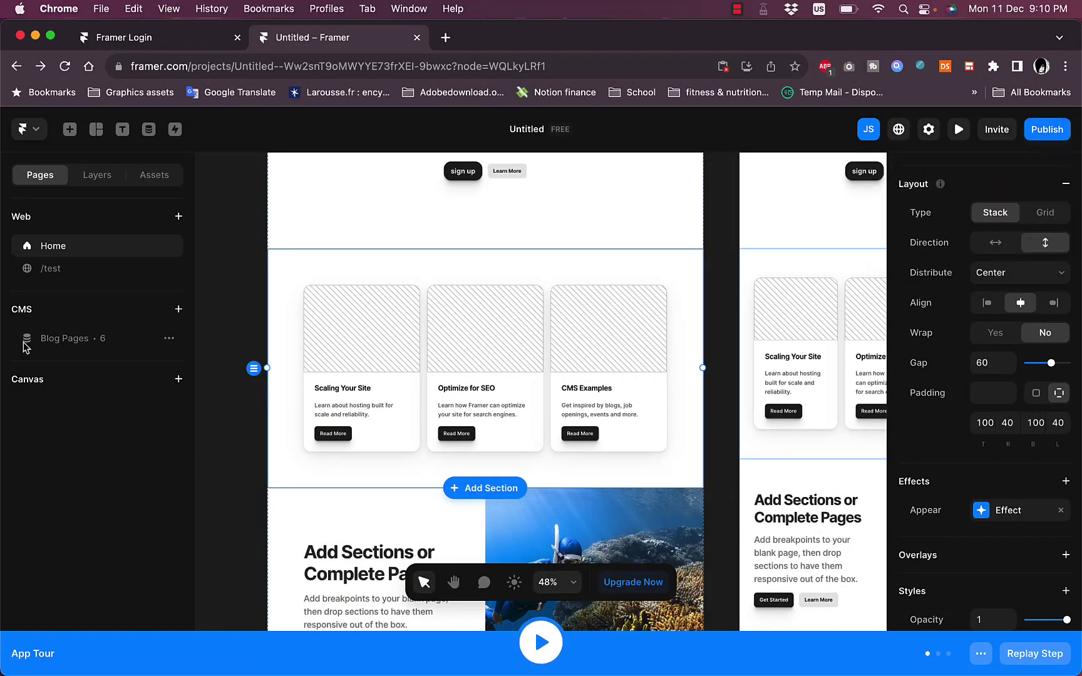
Step: Open the AI prompt for generating a page
{"action": "left_click", "coordinate": [41, 133]}
{"action": "mouse_move", "coordinate": [69, 230]}
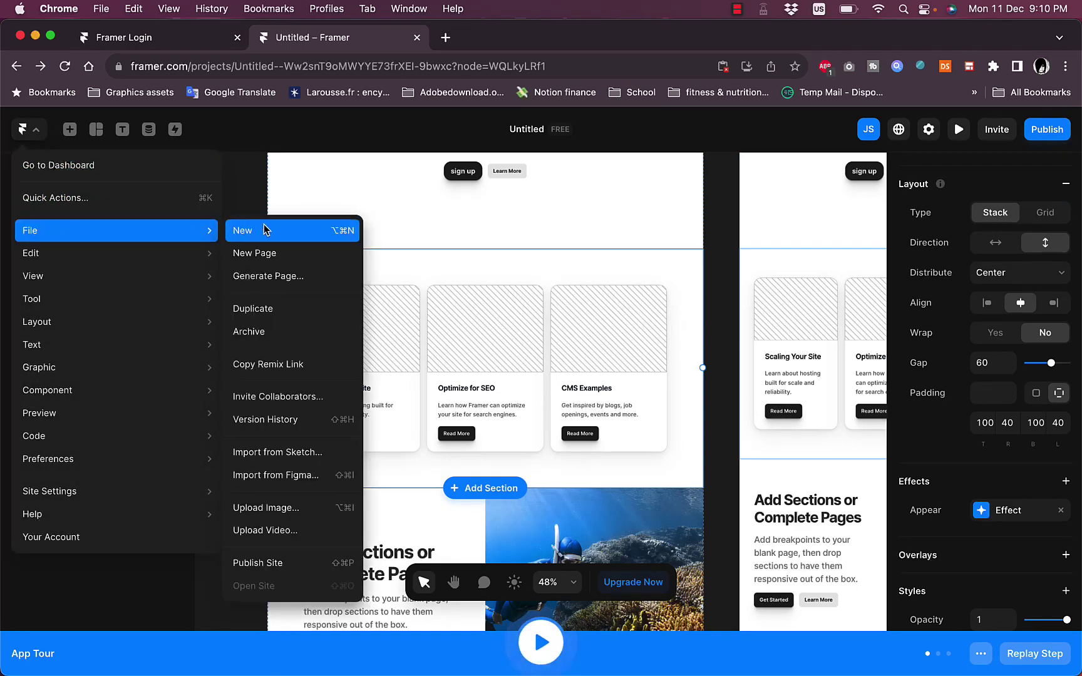
{"action": "left_click", "coordinate": [301, 276]}
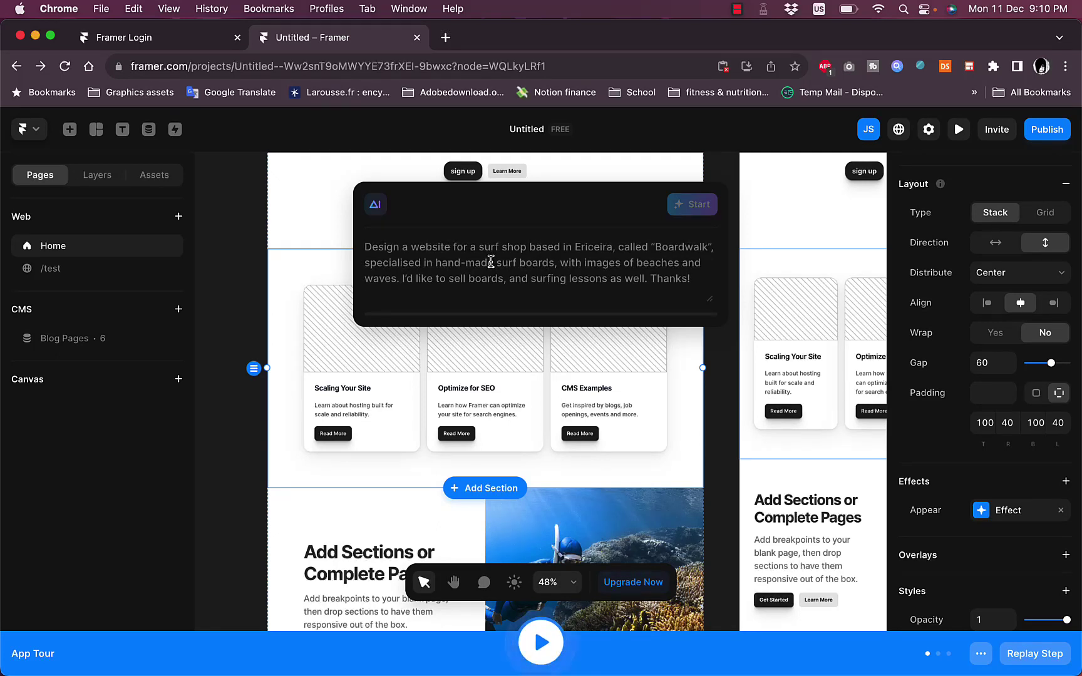
Step: Generate an AI page from: "create a page for a fitness website showcasing my workout tips, nutrition section and a button to redirect to buy my programs"
{"action": "type", "text": "c"}
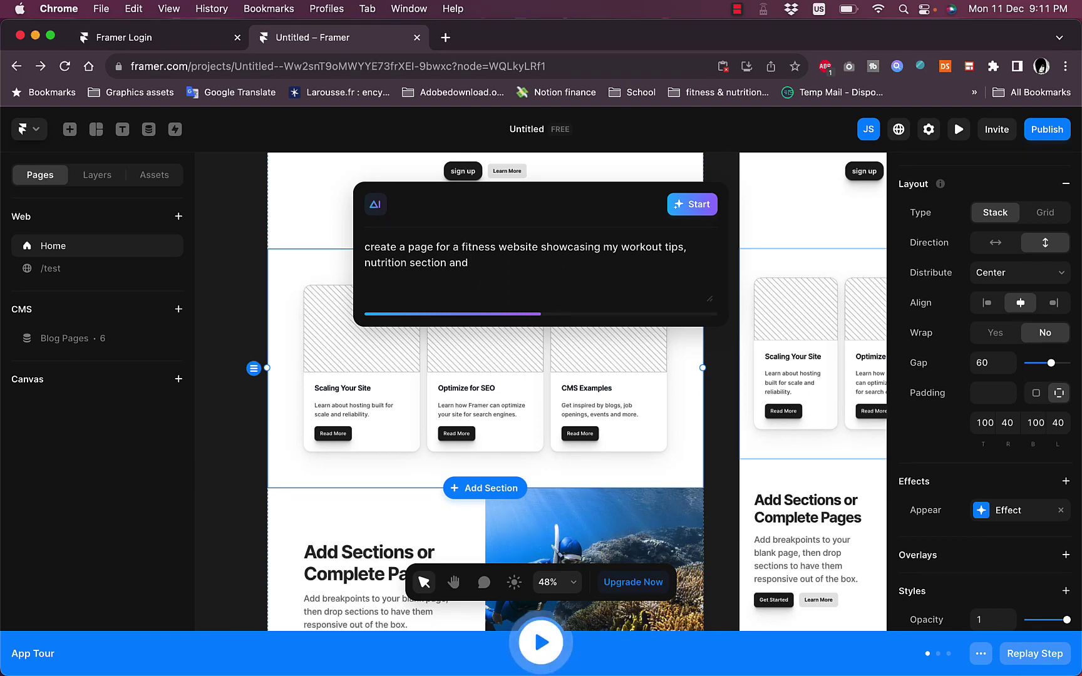
{"action": "type", "text": "a"}
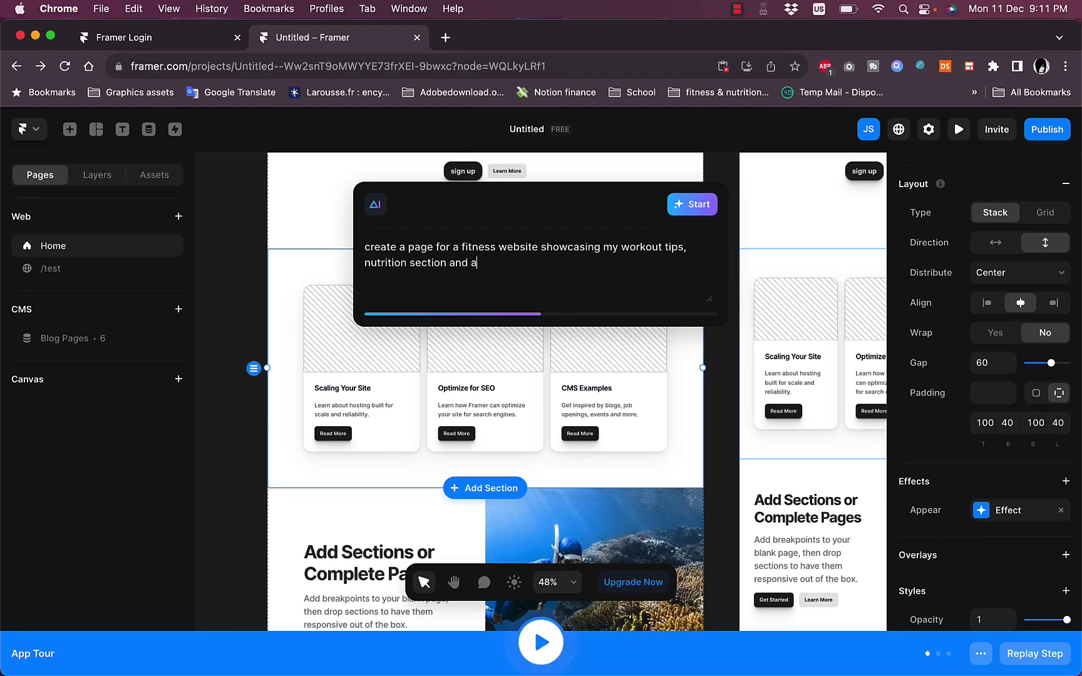
{"action": "type", "text": " button t"}
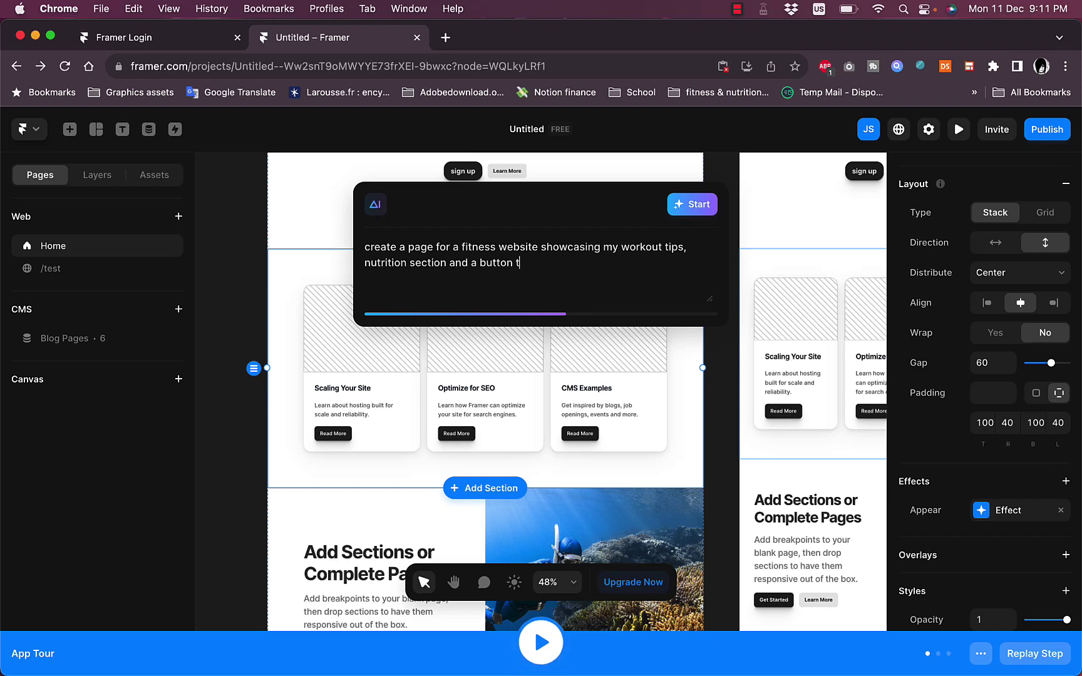
{"action": "type", "text": "o redirect "}
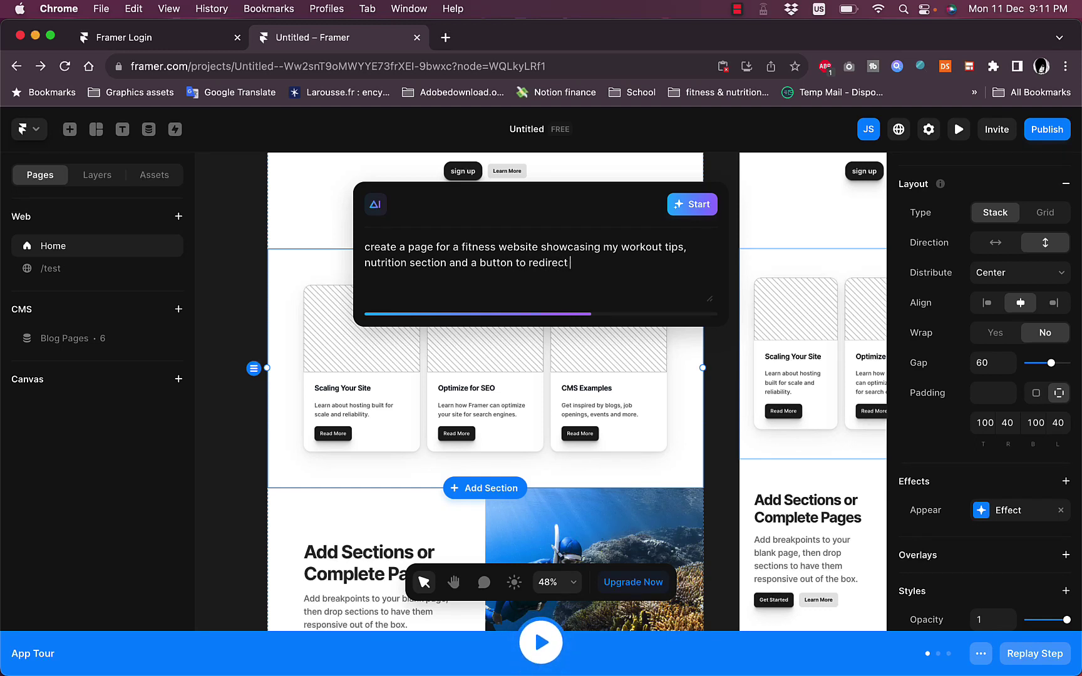
{"action": "type", "text": "to "}
{"action": "type", "text": "buy"}
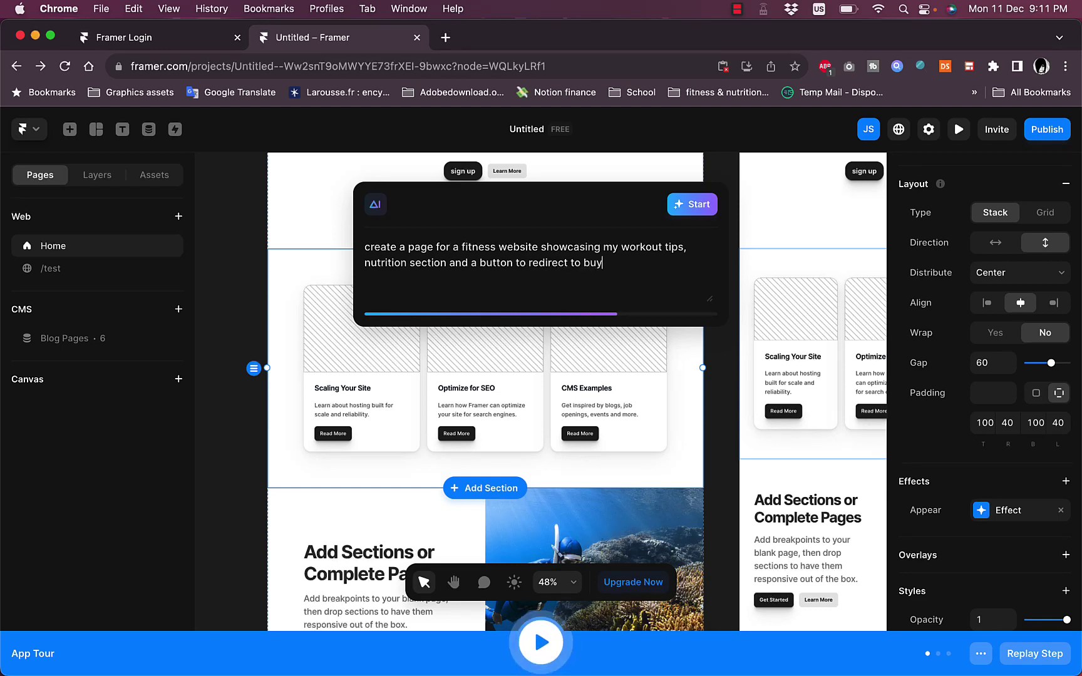
{"action": "type", "text": " my p"}
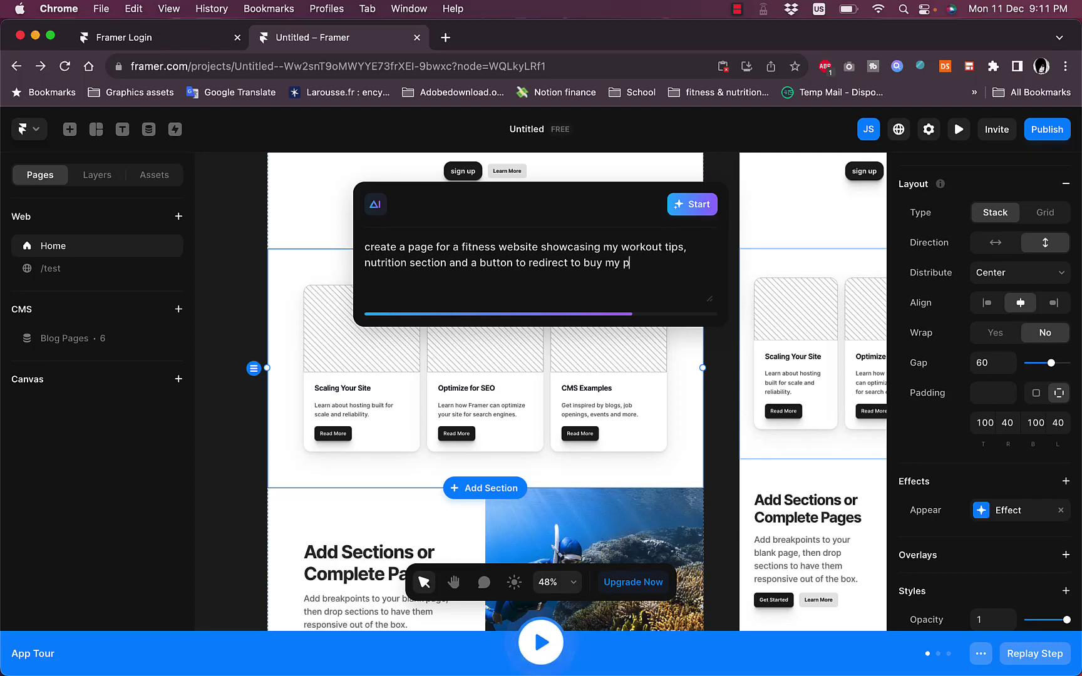
{"action": "type", "text": "rograms"}
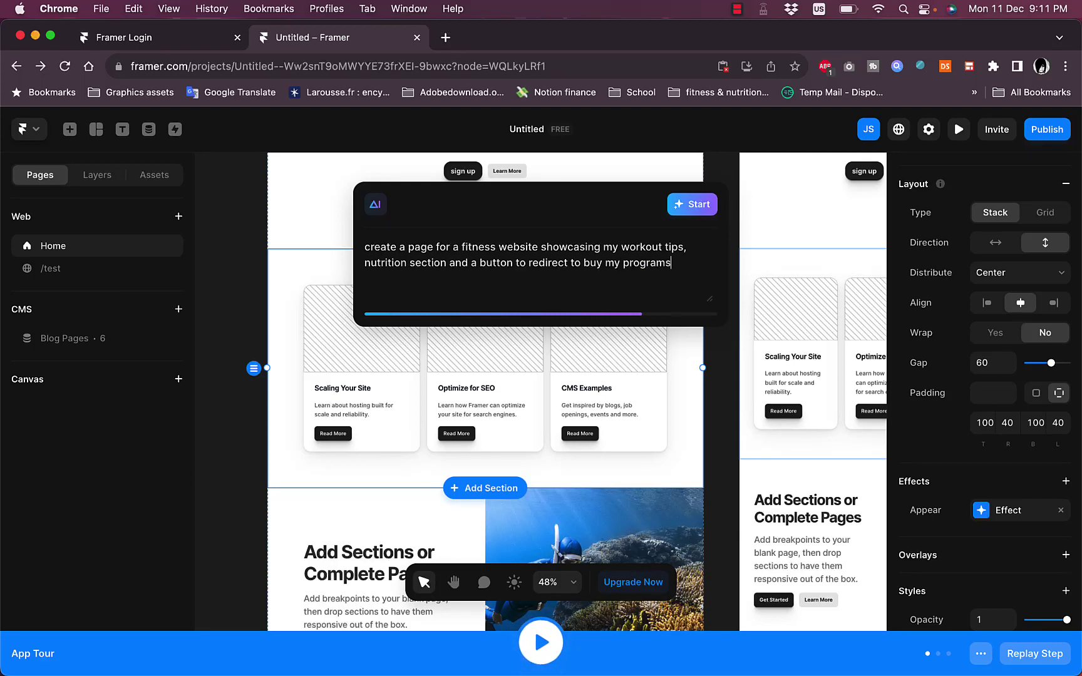
{"action": "left_click", "coordinate": [676, 204]}
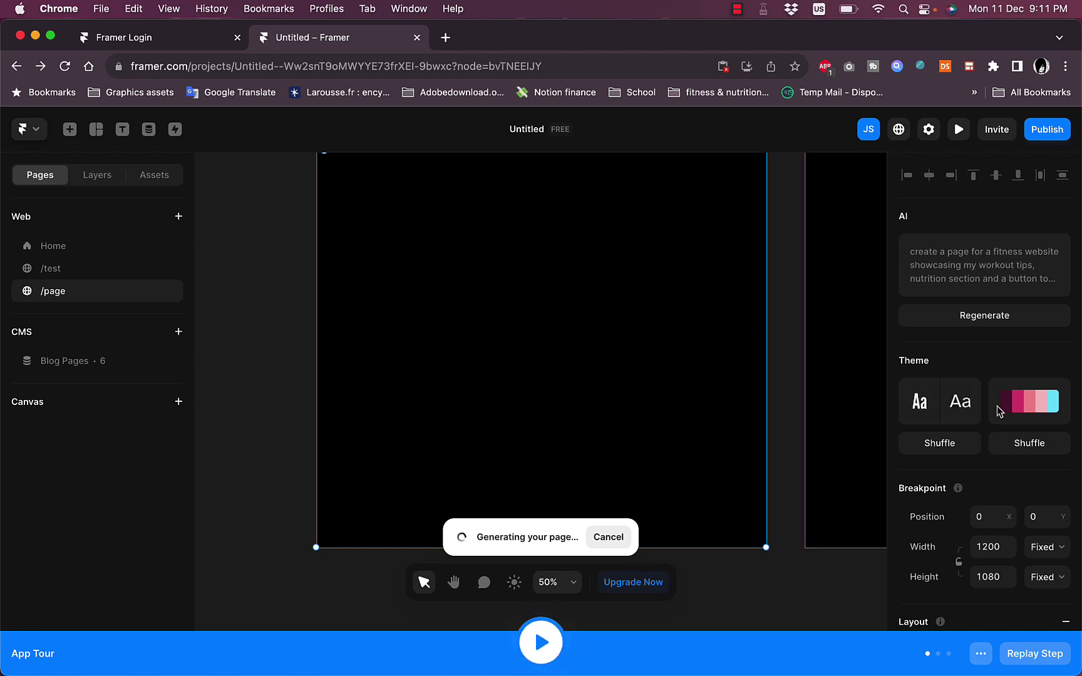
Step: Browse the AI theme's palettes and apply the playful, rounded handwritten-style display font to the generated page
{"action": "left_click", "coordinate": [1041, 408]}
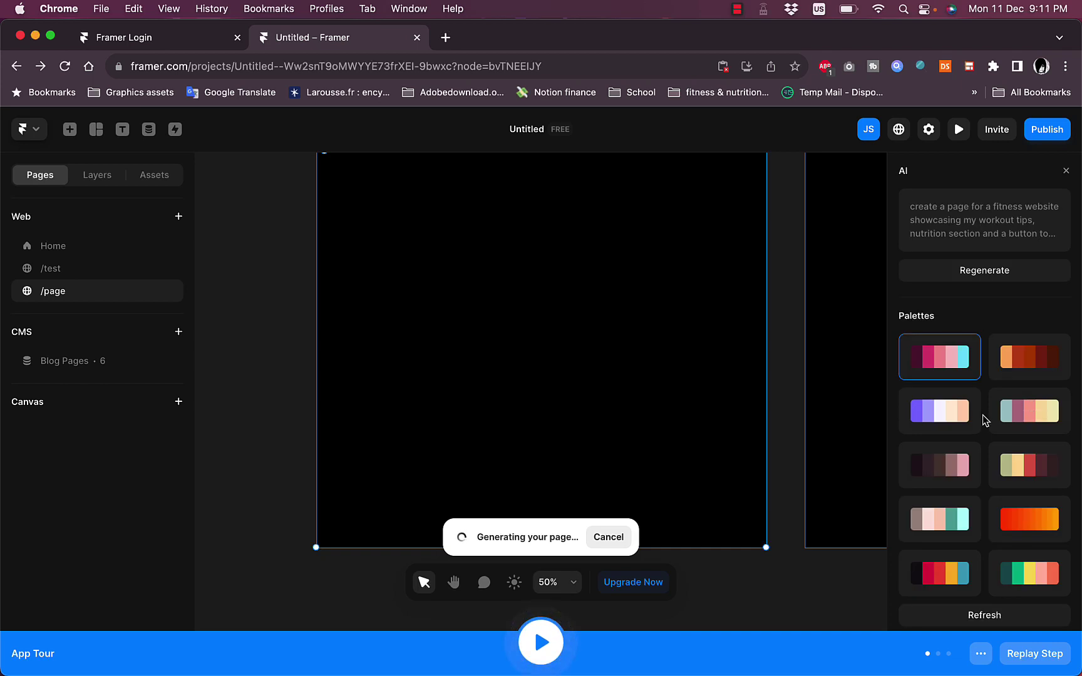
{"action": "scroll", "coordinate": [980, 417], "scroll_direction": "down", "scroll_amount": 3}
{"action": "scroll", "coordinate": [981, 418], "scroll_direction": "up", "scroll_amount": 3}
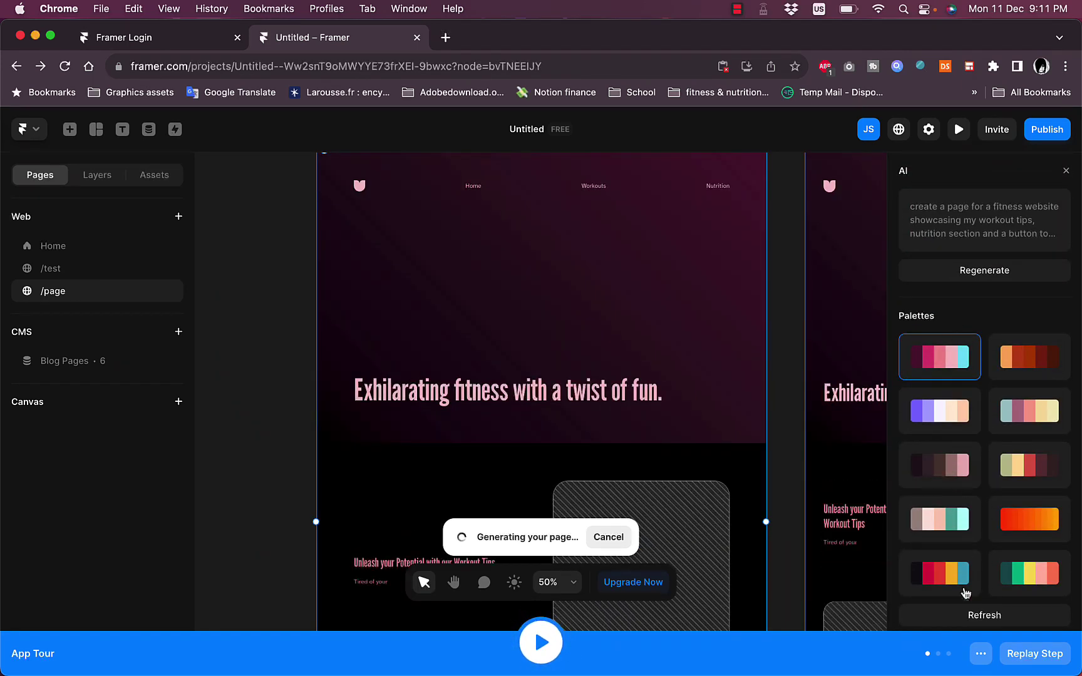
{"action": "scroll", "coordinate": [987, 325], "scroll_direction": "down", "scroll_amount": 5}
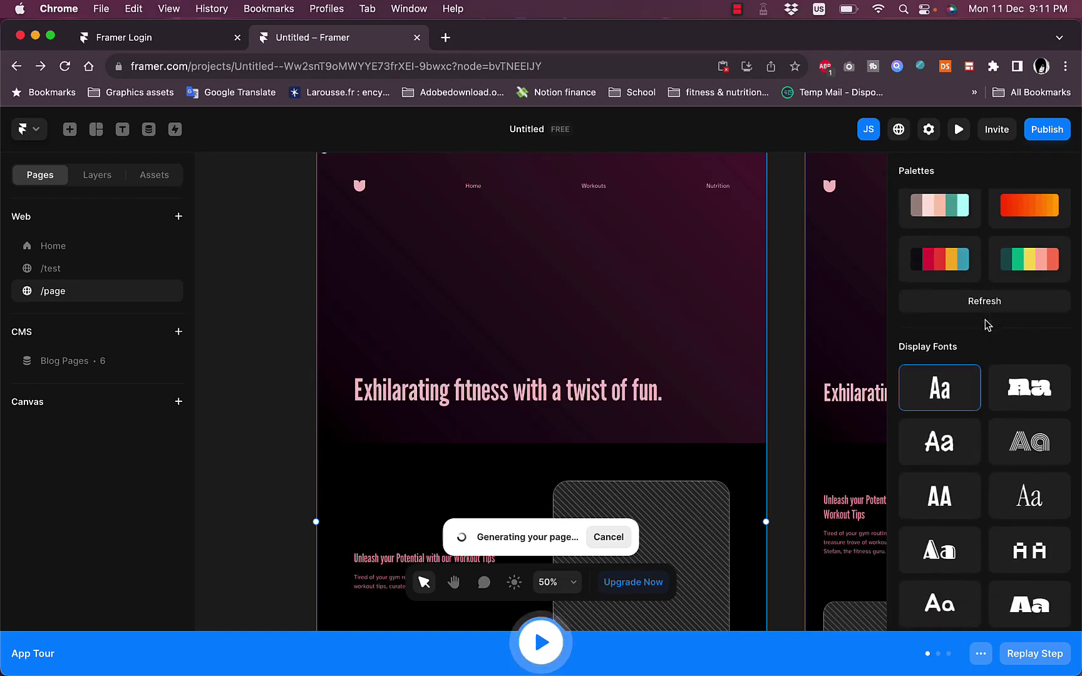
{"action": "scroll", "coordinate": [987, 325], "scroll_direction": "down", "scroll_amount": 1}
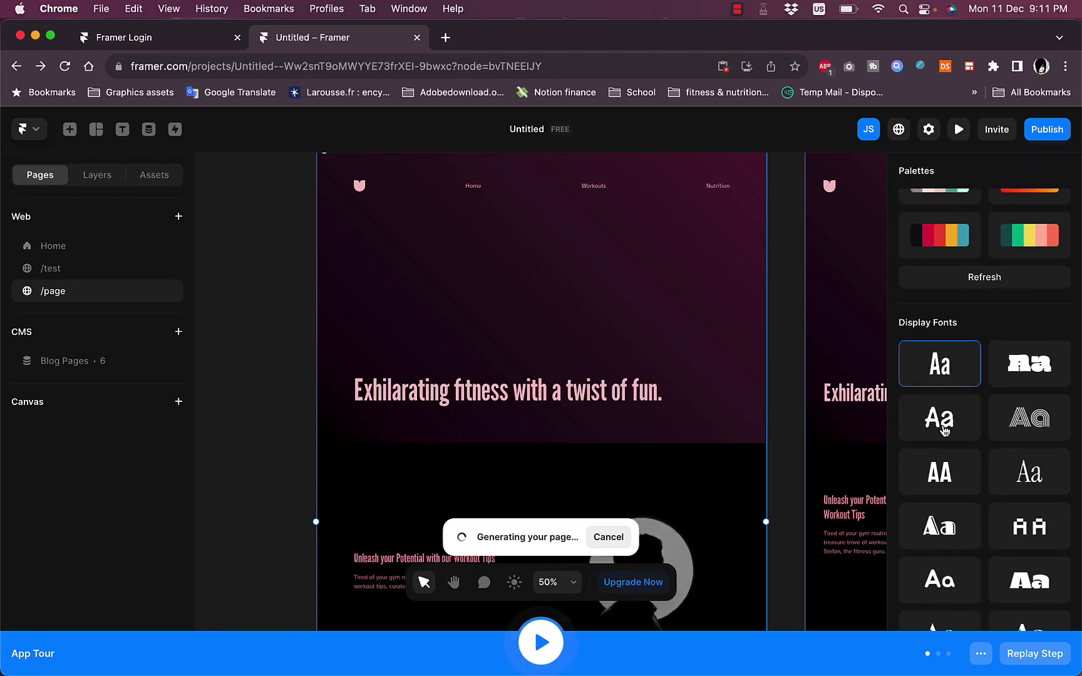
{"action": "scroll", "coordinate": [946, 413], "scroll_direction": "down", "scroll_amount": 1}
{"action": "left_click", "coordinate": [943, 392]}
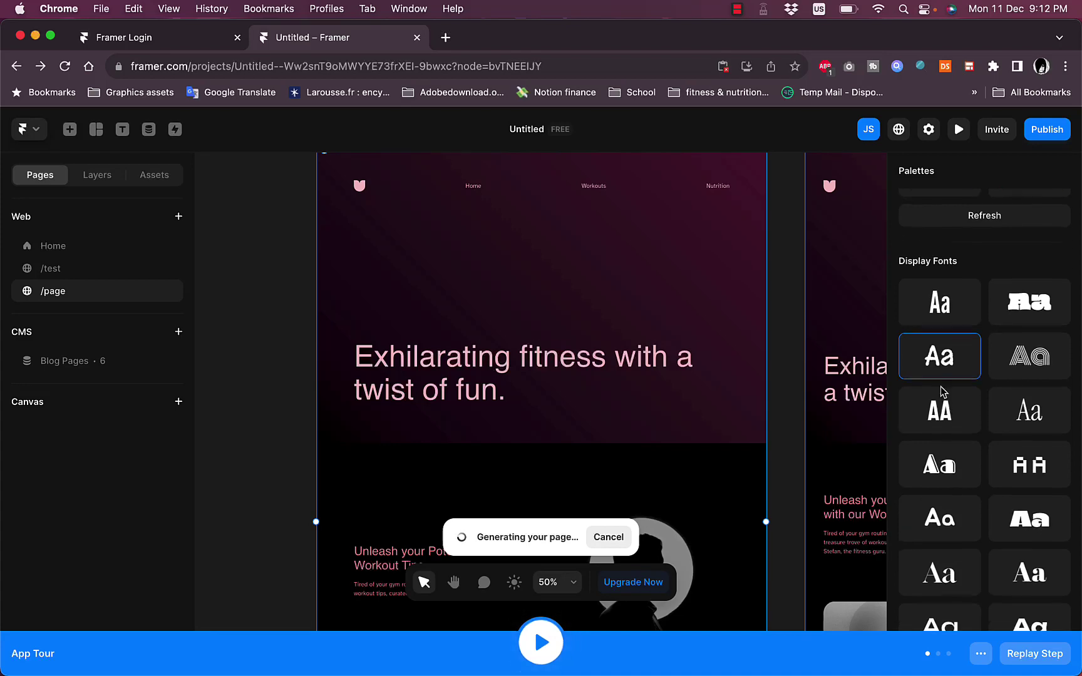
Step: Examine the remaining display and text font options and the sections of the generated fitness page
{"action": "scroll", "coordinate": [981, 420], "scroll_direction": "down", "scroll_amount": 15}
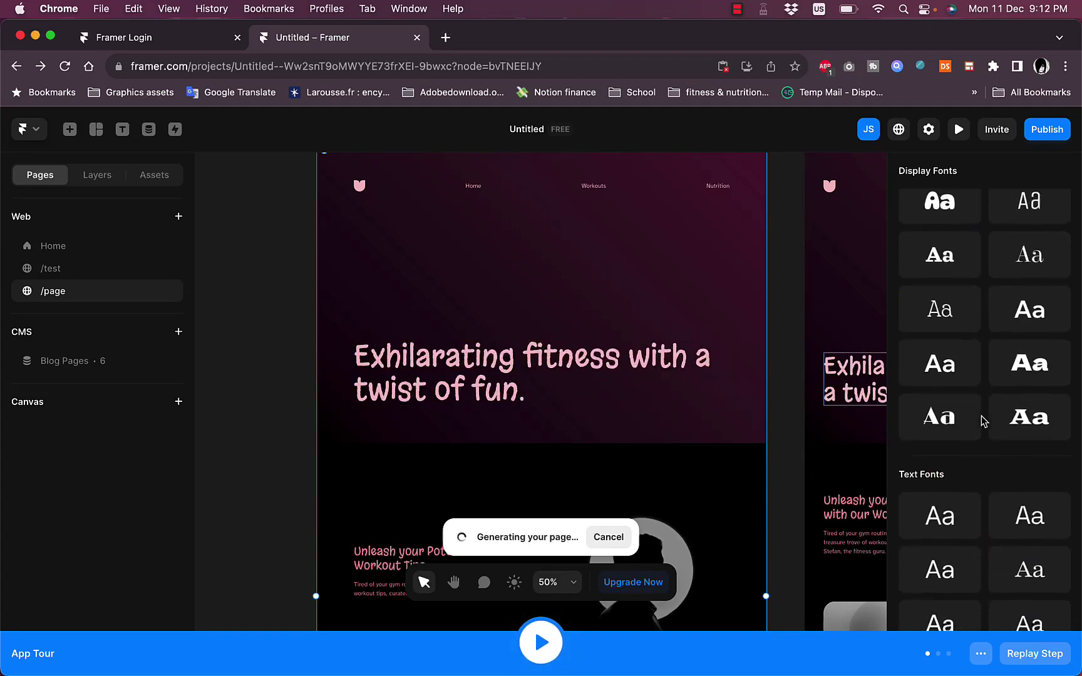
{"action": "scroll", "coordinate": [652, 379], "scroll_direction": "down", "scroll_amount": 5}
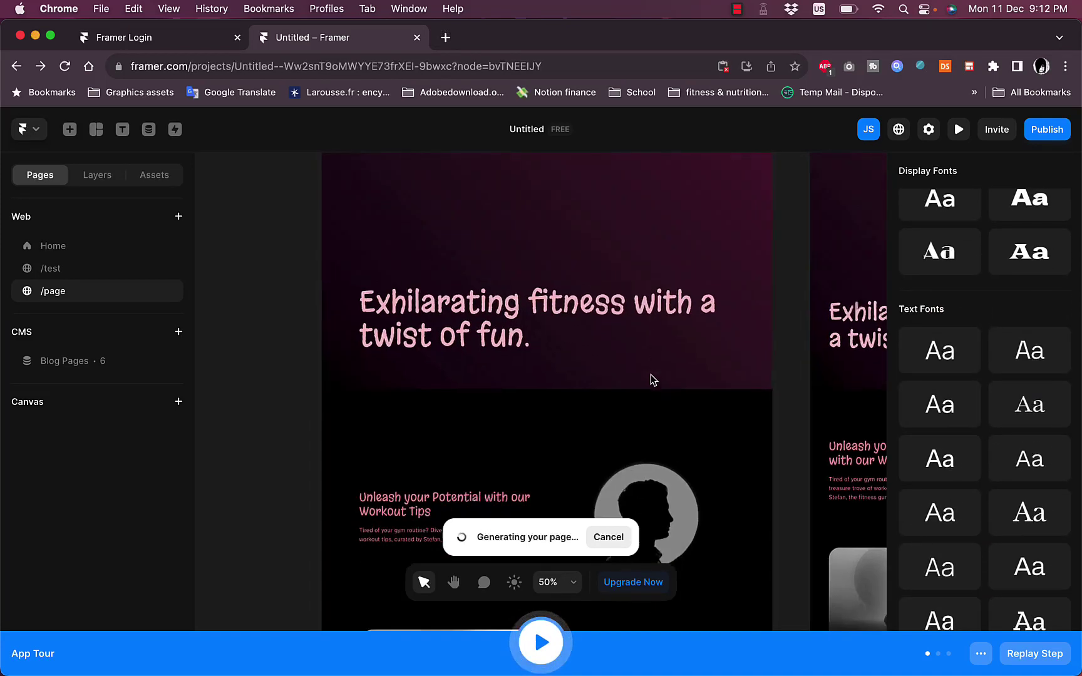
{"action": "scroll", "coordinate": [651, 374], "scroll_direction": "down", "scroll_amount": 8}
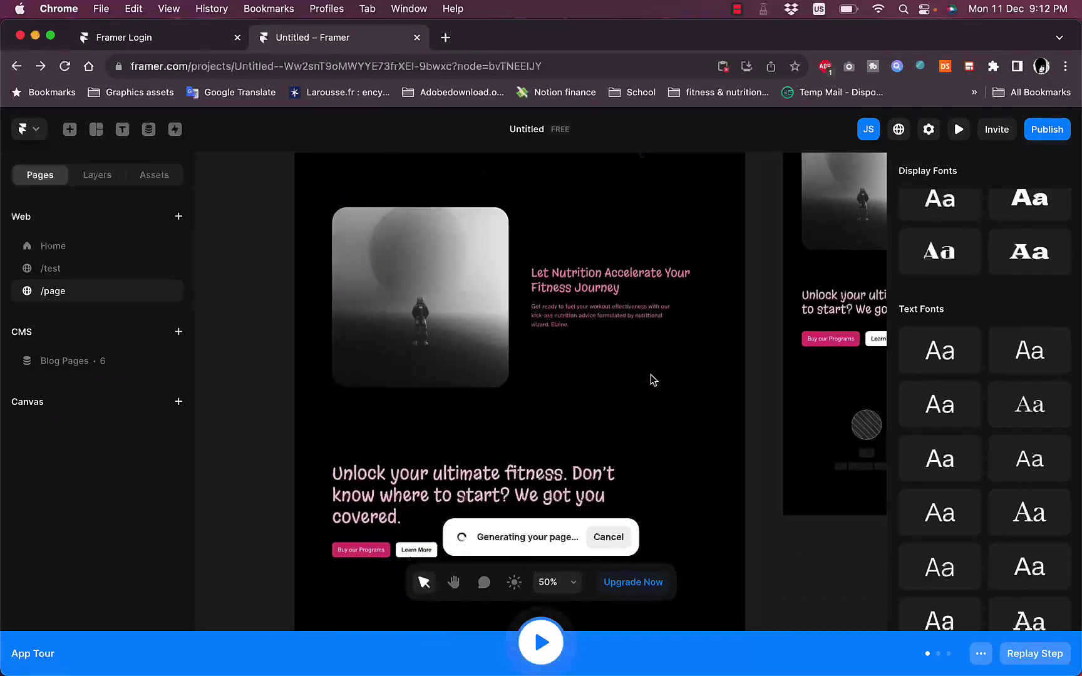
{"action": "scroll", "coordinate": [651, 375], "scroll_direction": "down", "scroll_amount": 3}
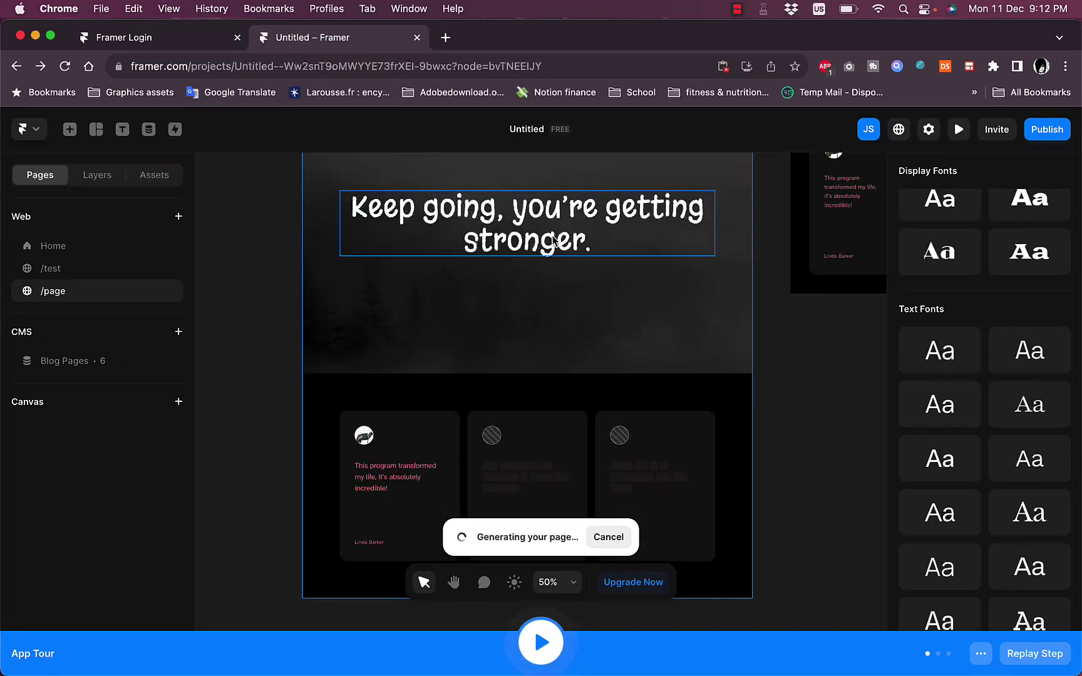
{"action": "scroll", "coordinate": [543, 244], "scroll_direction": "down", "scroll_amount": 5}
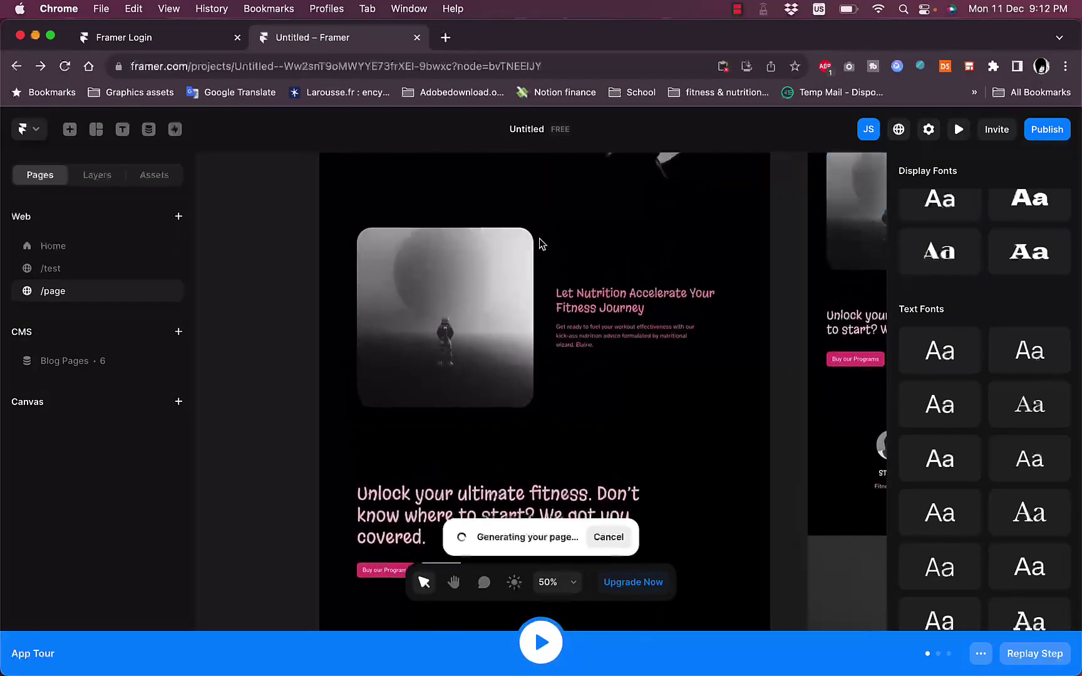
{"action": "scroll", "coordinate": [541, 242], "scroll_direction": "up", "scroll_amount": 6}
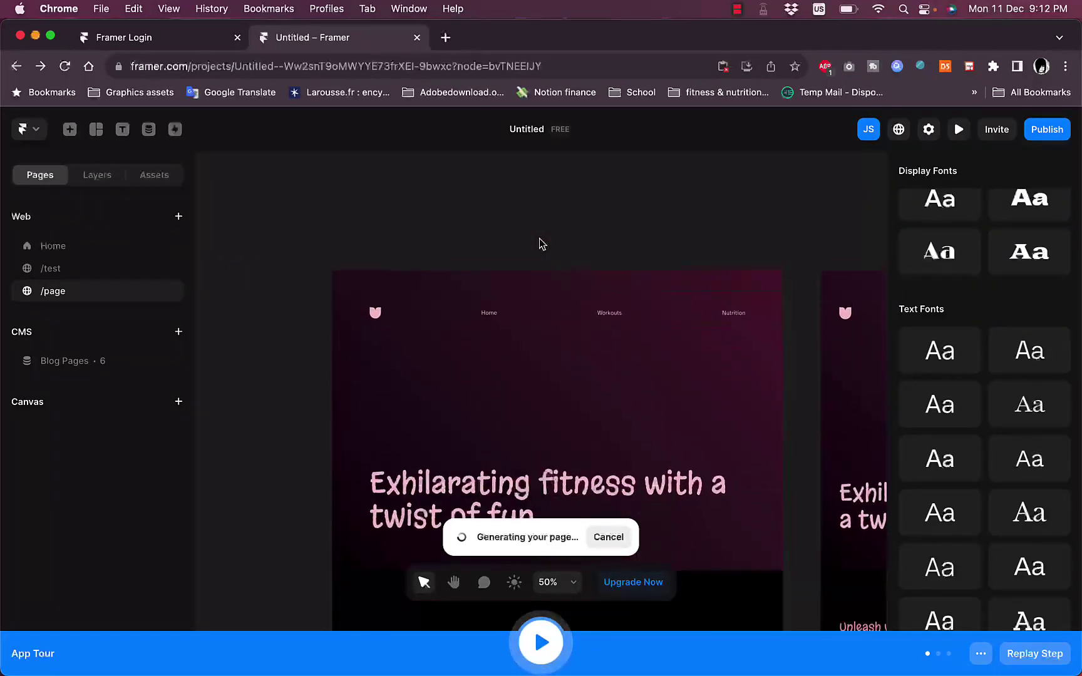
Step: Change the "Home" navigation label in the generated page's desktop header to "programs"
{"action": "left_click", "coordinate": [492, 316]}
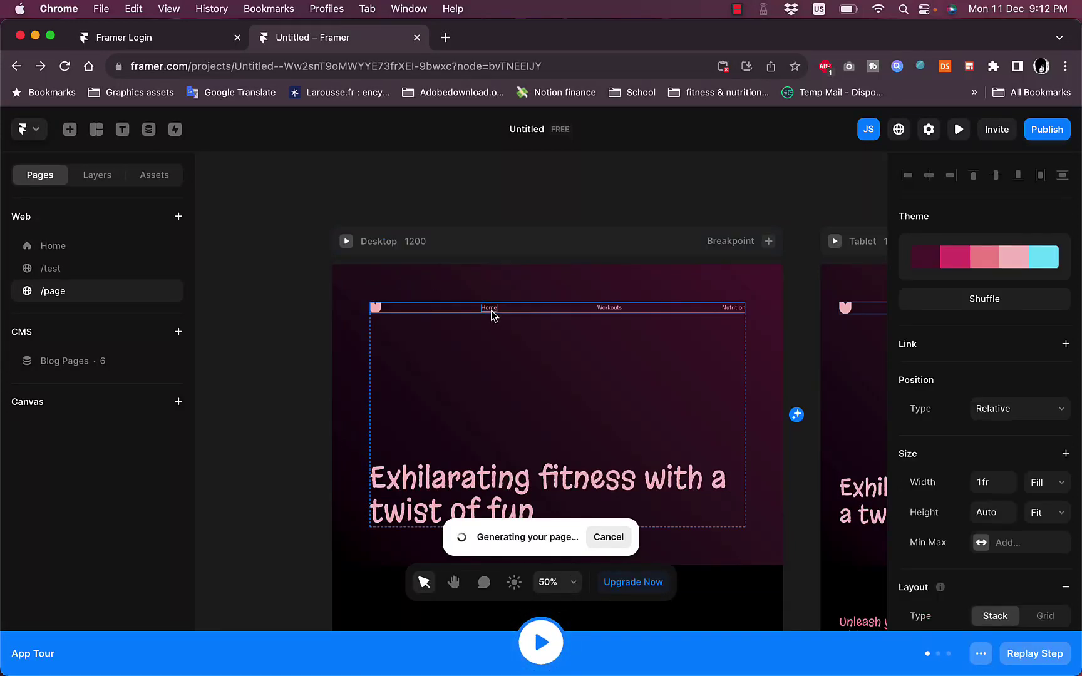
{"action": "double_click", "coordinate": [492, 311]}
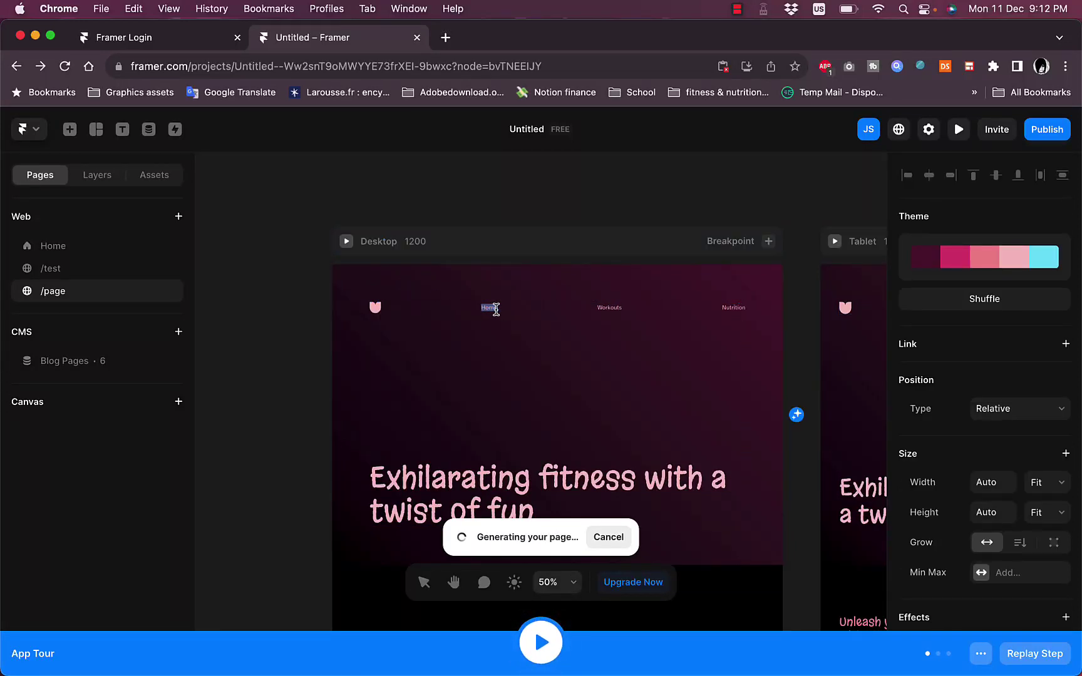
{"action": "scroll", "coordinate": [556, 290], "scroll_direction": "up", "scroll_amount": 5}
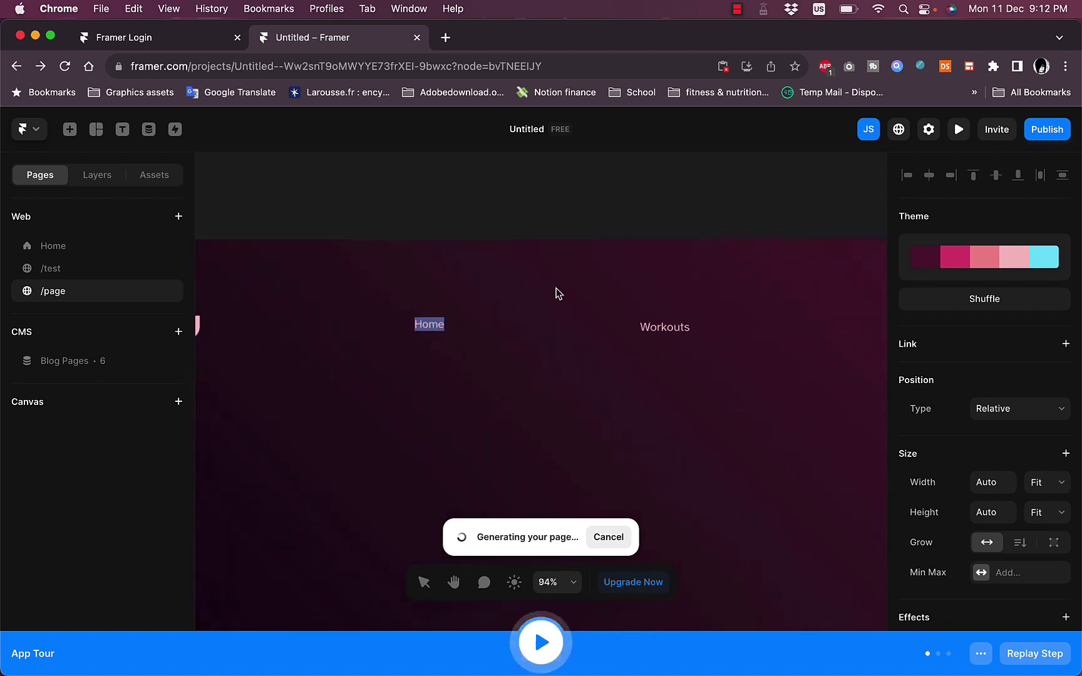
{"action": "scroll", "coordinate": [559, 294], "scroll_direction": "up", "scroll_amount": 3}
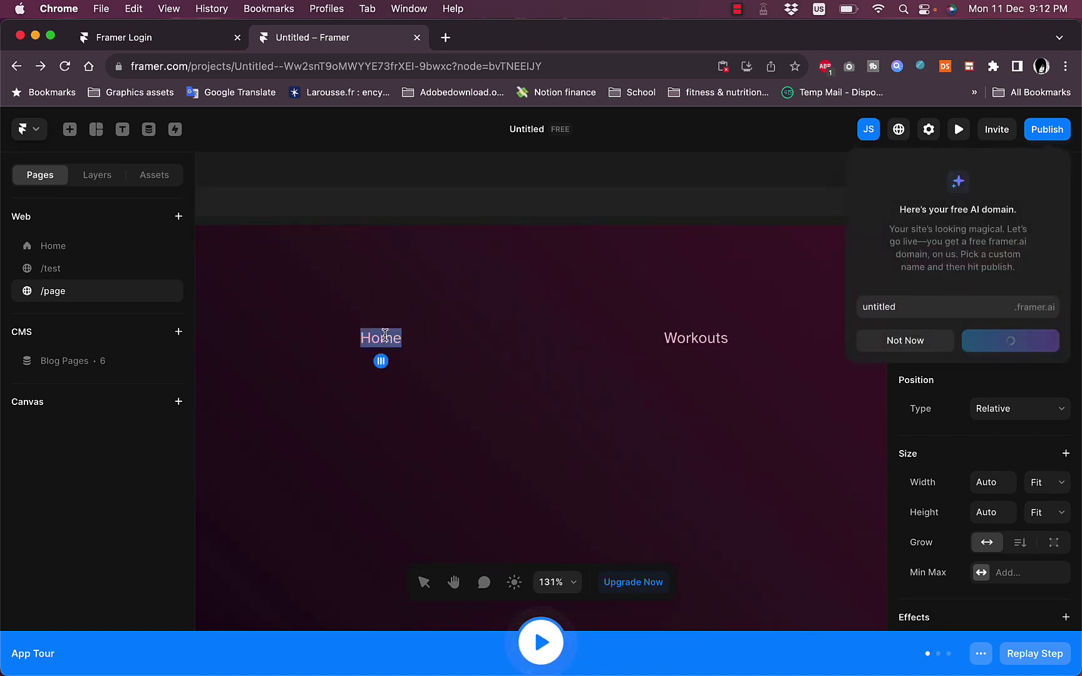
{"action": "type", "text": "pr"}
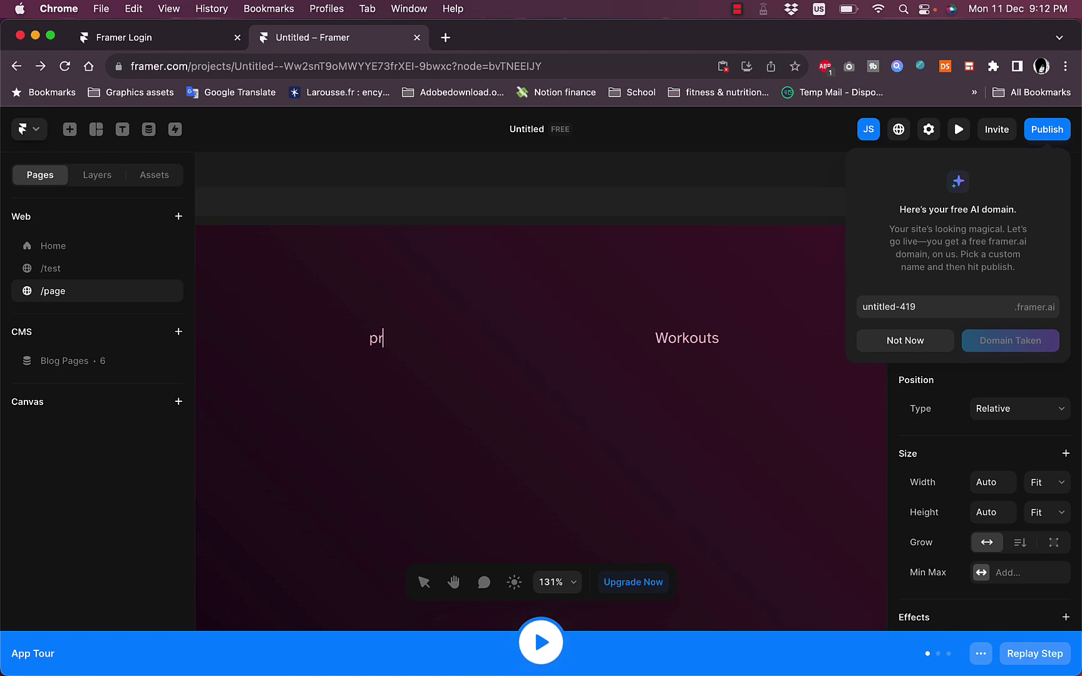
{"action": "type", "text": "ograms"}
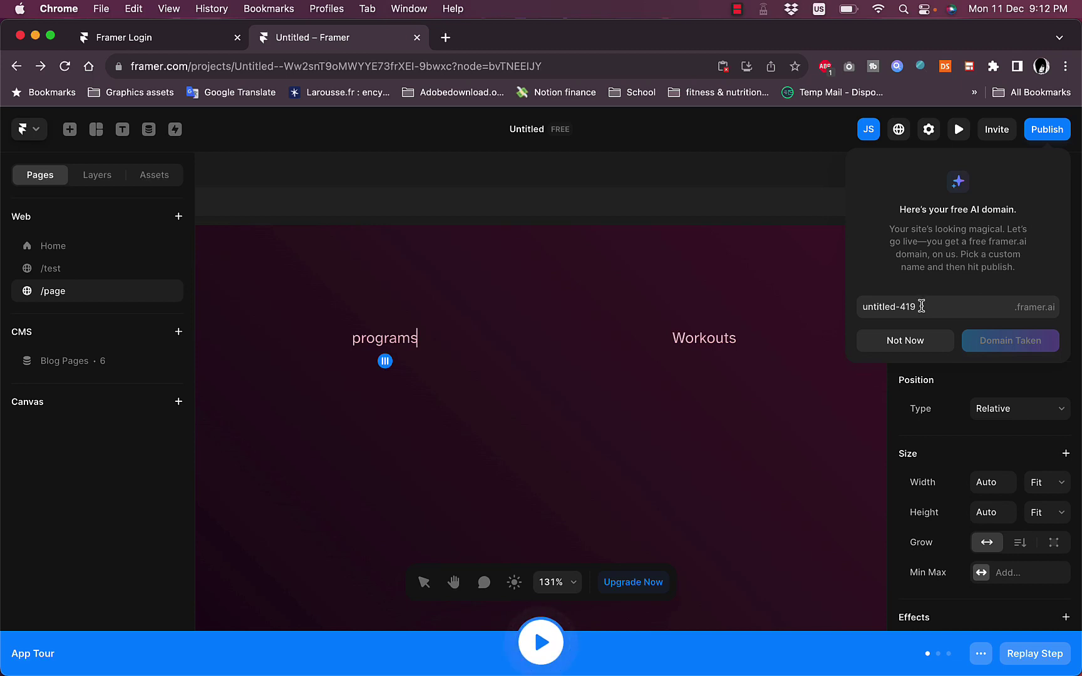
Step: Decline the free AI domain offer and review the header of the generated page
{"action": "left_click", "coordinate": [920, 340]}
{"action": "scroll", "coordinate": [643, 322], "scroll_direction": "down", "scroll_amount": 5}
{"action": "scroll", "coordinate": [643, 322], "scroll_direction": "down", "scroll_amount": 5}
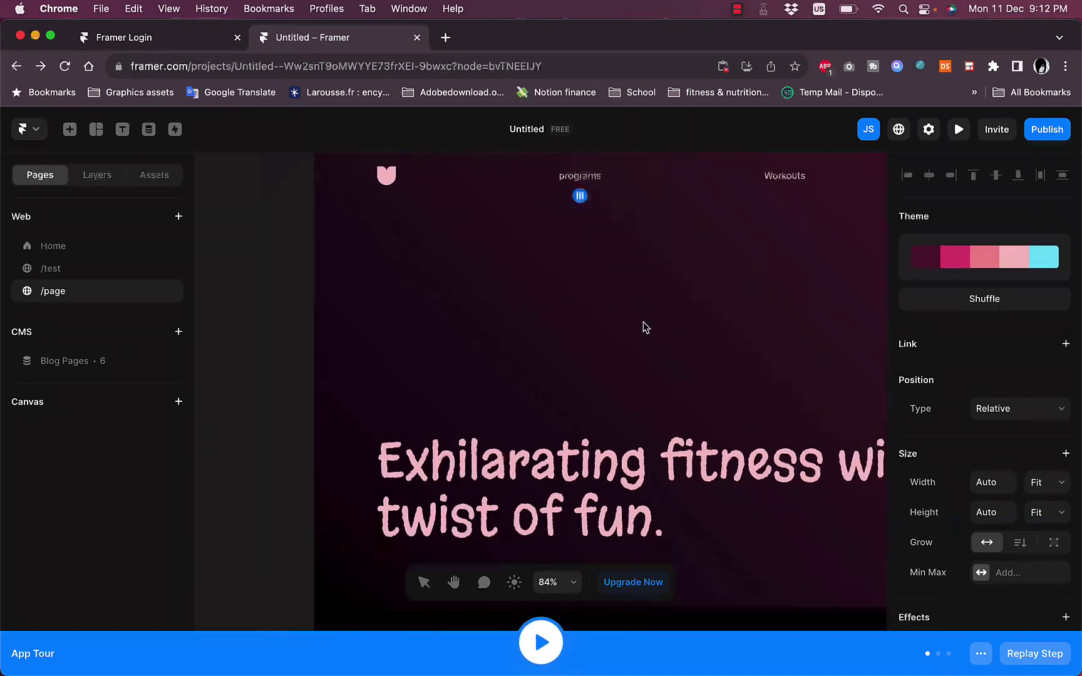
{"action": "scroll", "coordinate": [643, 322], "scroll_direction": "up", "scroll_amount": 3}
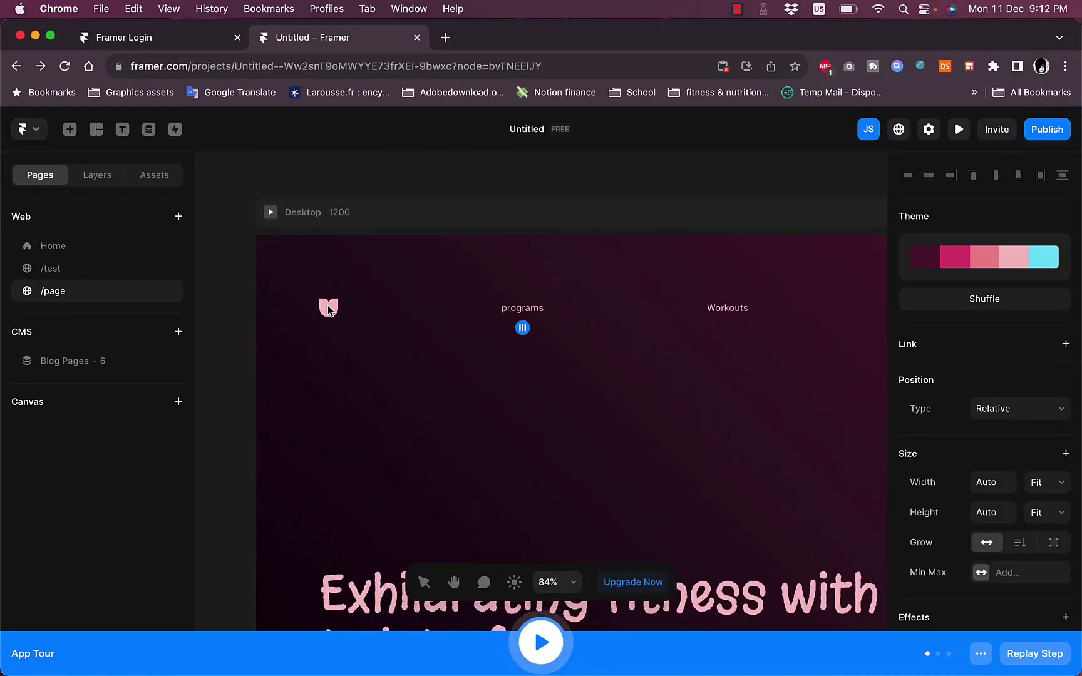
{"action": "scroll", "coordinate": [540, 362], "scroll_direction": "down", "scroll_amount": 2}
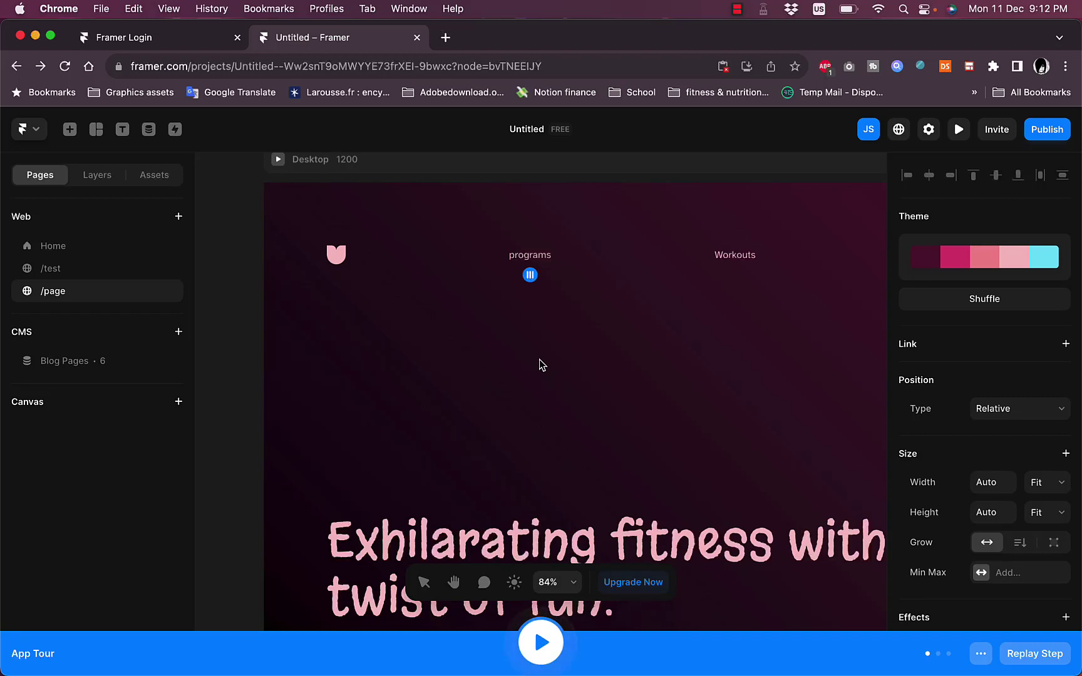